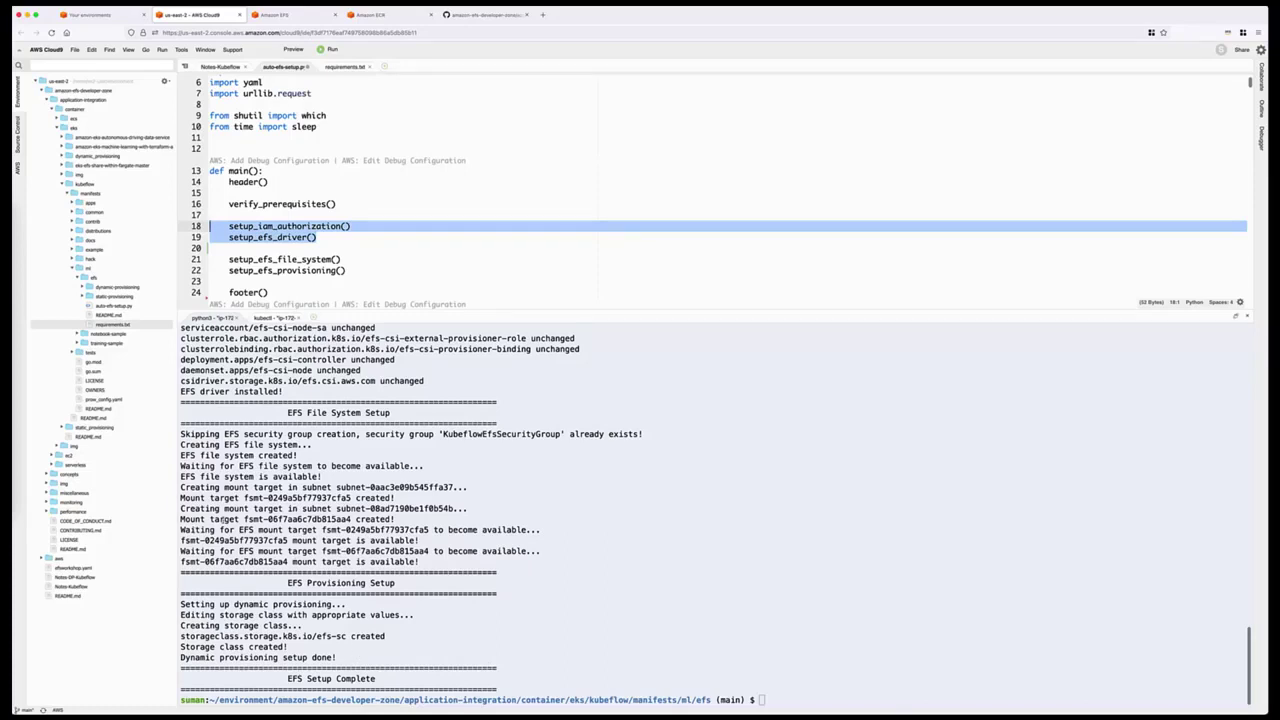
- Clear the terminal, list the cluster's storage classes with kubectl get sc, and compare the efs-sc and gp2 entries
left_click_drag(276, 530, 355, 555)
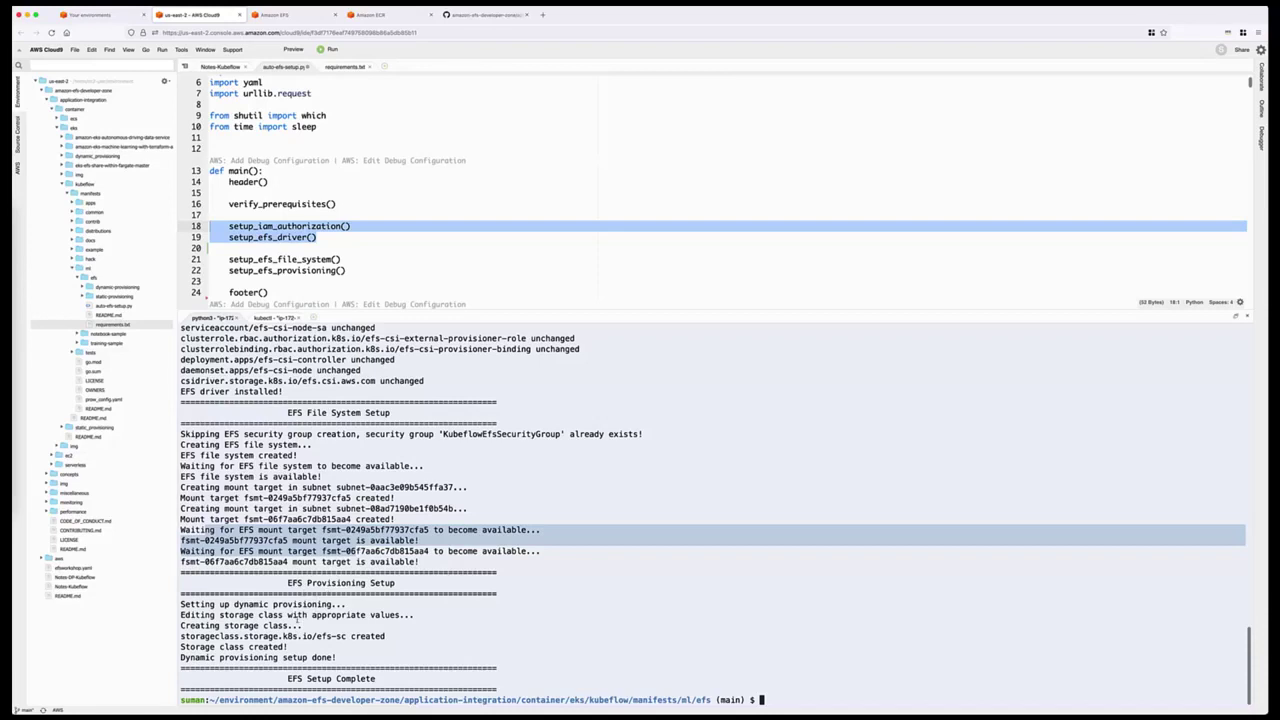
left_click(744, 629)
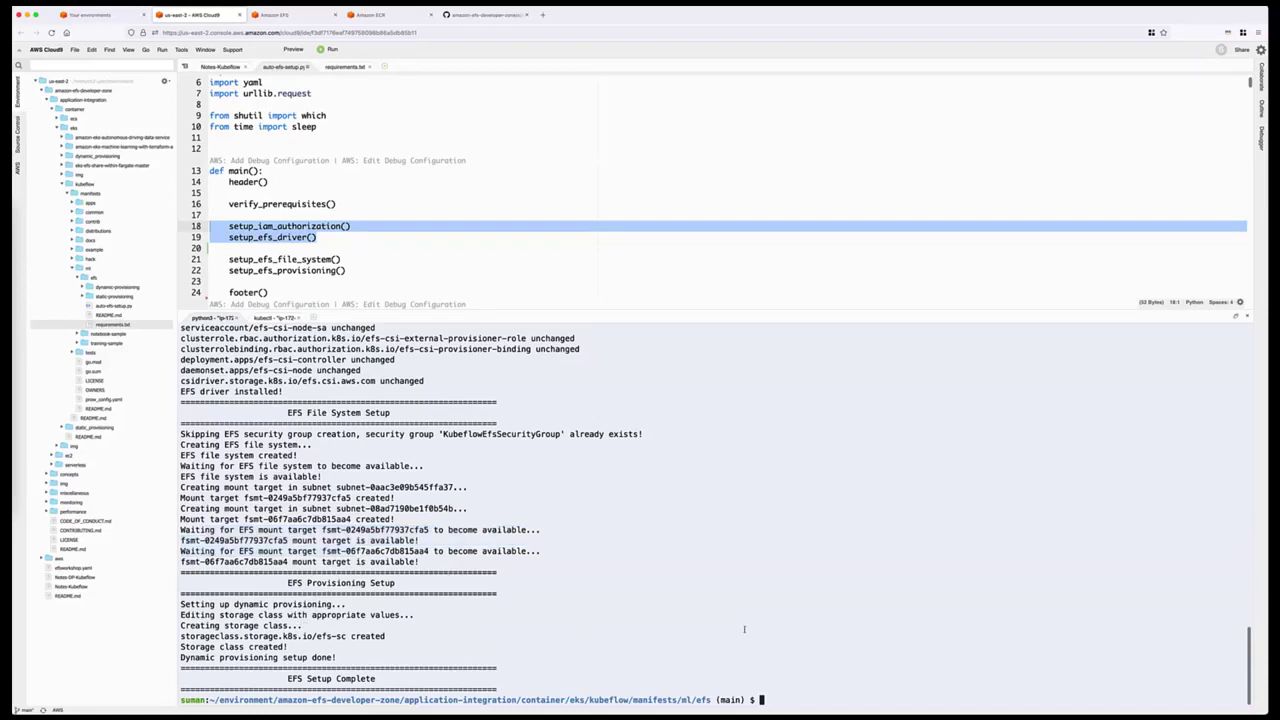
key("ctrl+l")
key("Return")
type("kub")
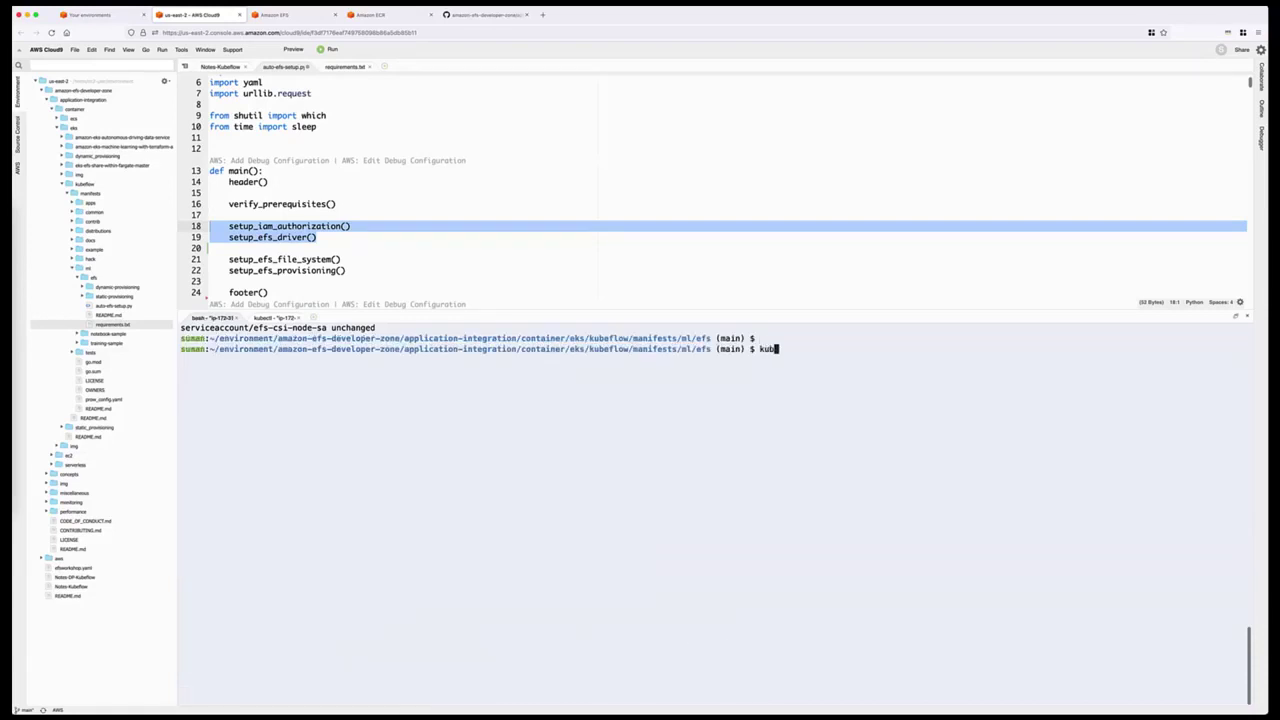
type("ectl get sc")
key("Return")
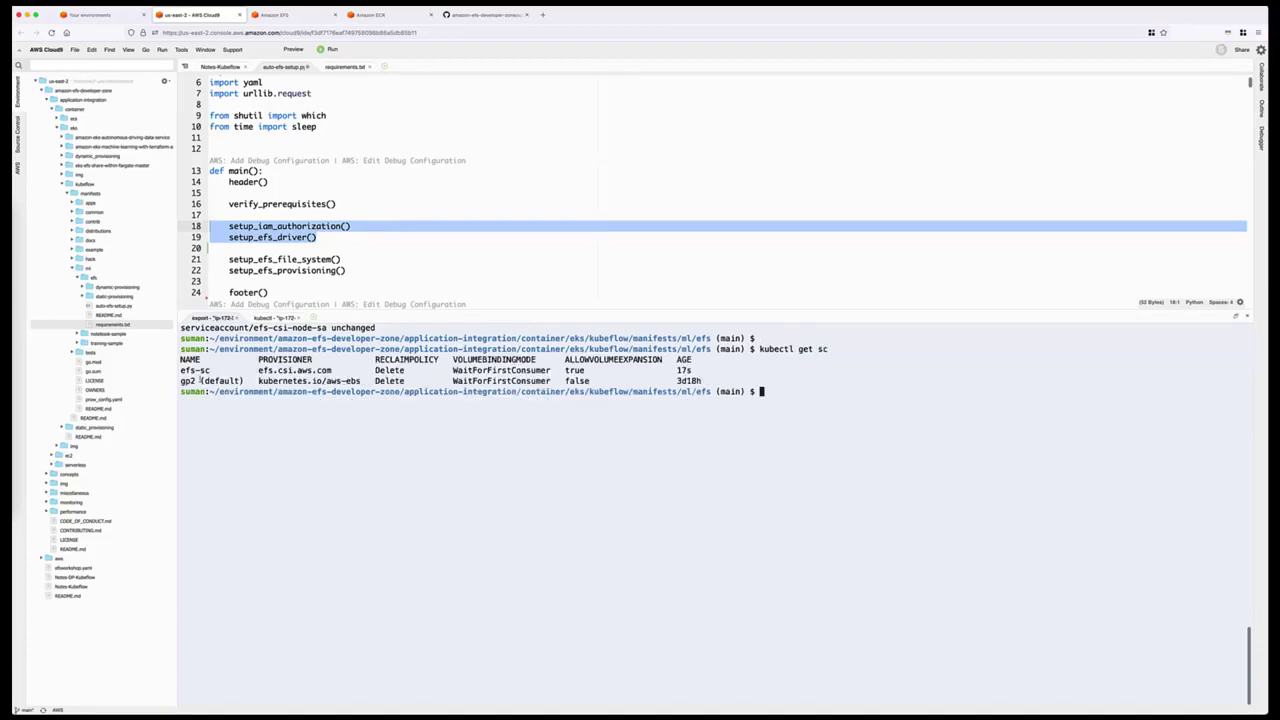
left_click_drag(181, 370, 699, 368)
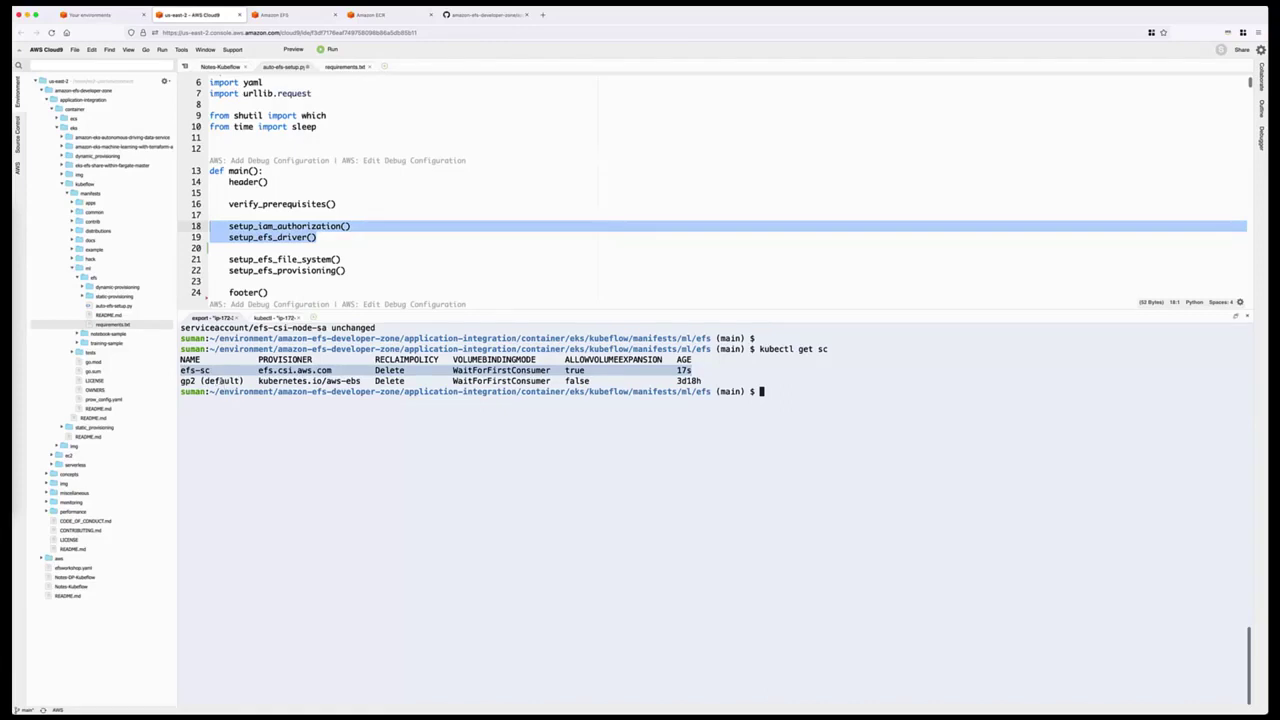
triple_click(217, 381)
triple_click(208, 370)
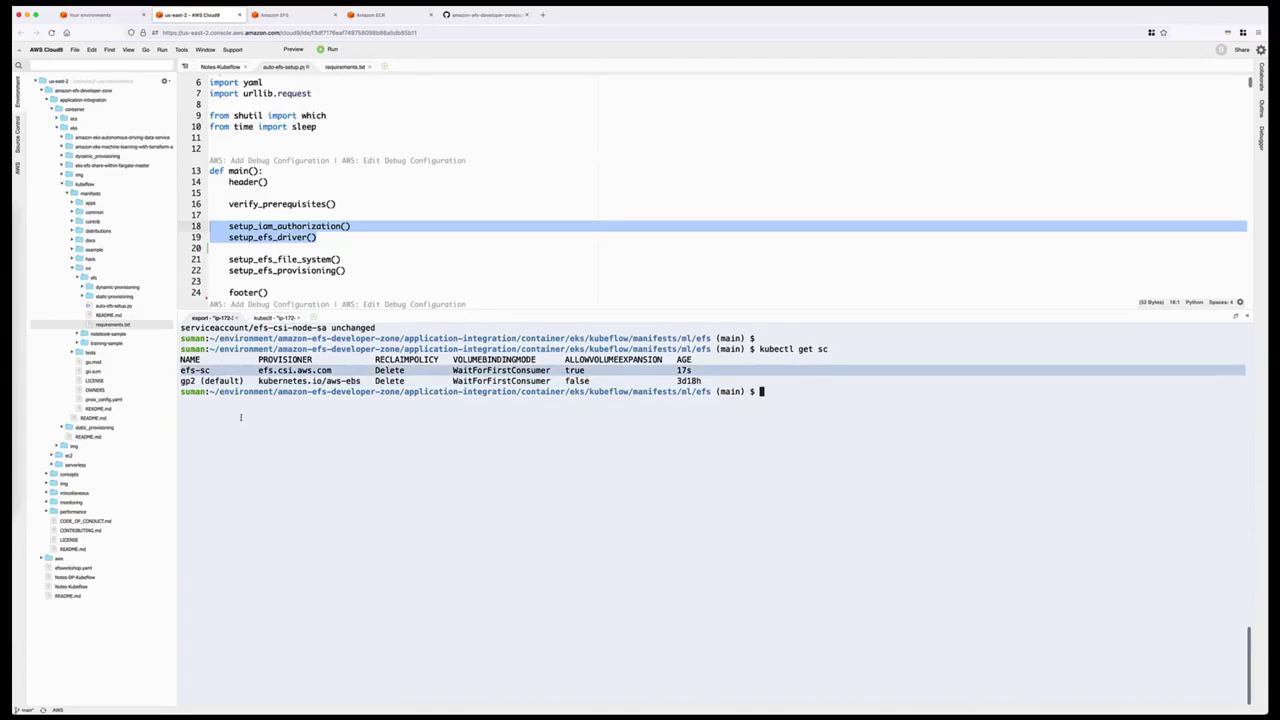
- Refresh the file systems list in the Amazon EFS console and check the name against the setup command in the Cloud9 notes
left_click(223, 67)
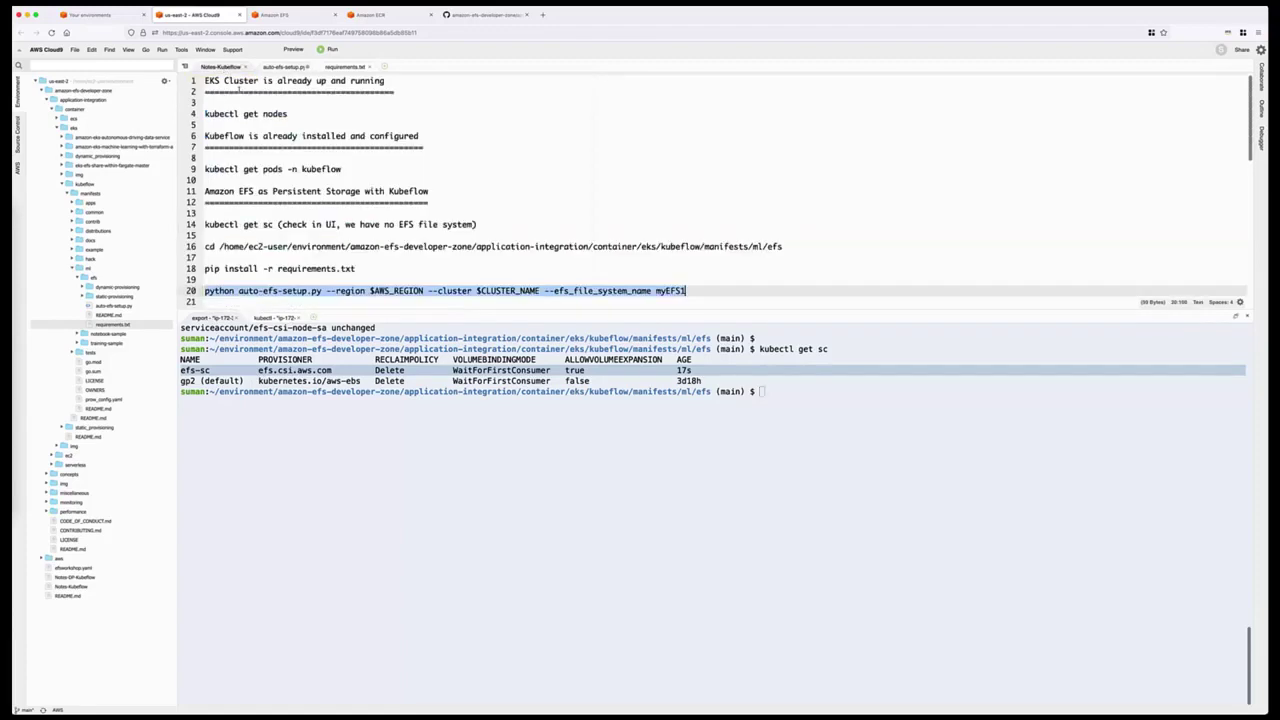
left_click(288, 16)
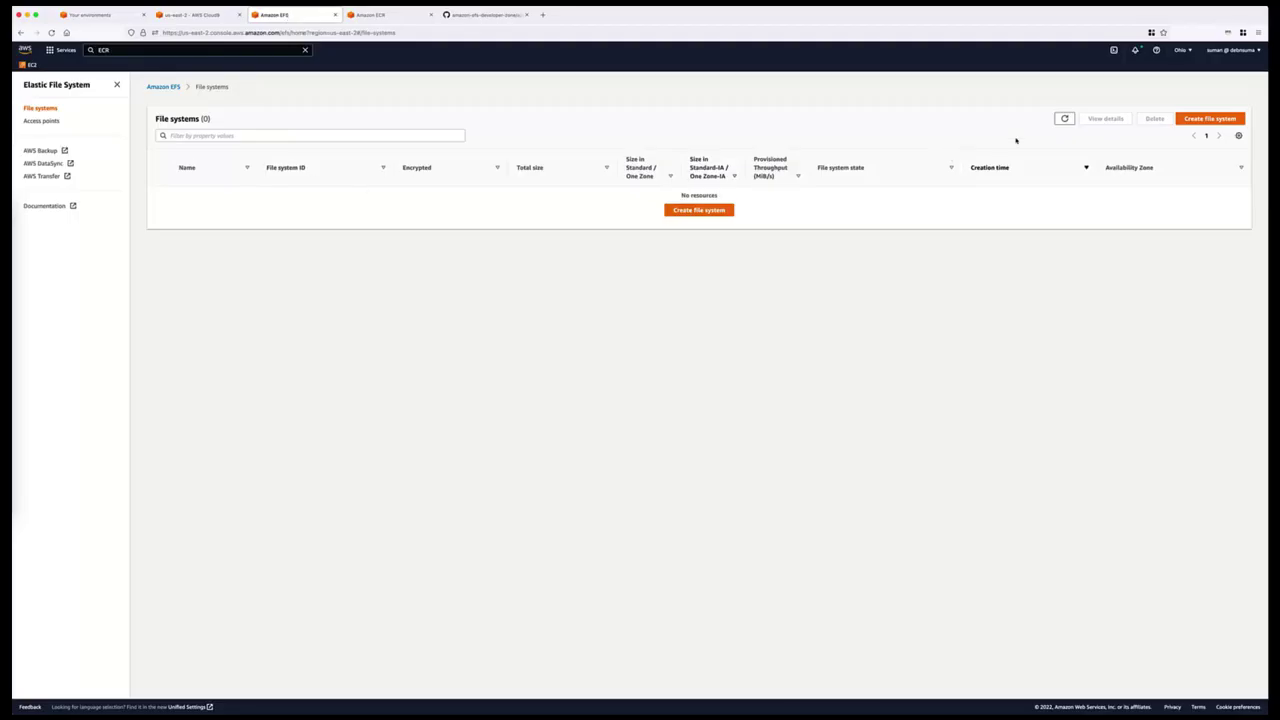
left_click(1063, 119)
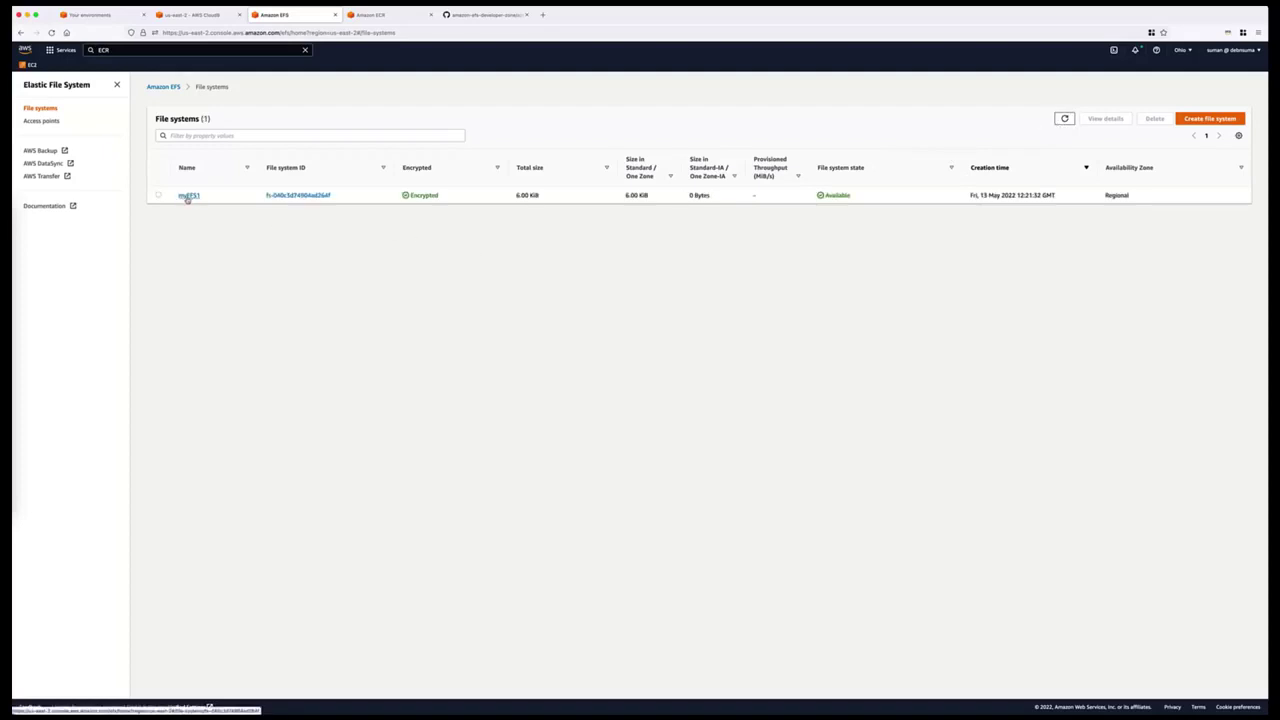
left_click(194, 18)
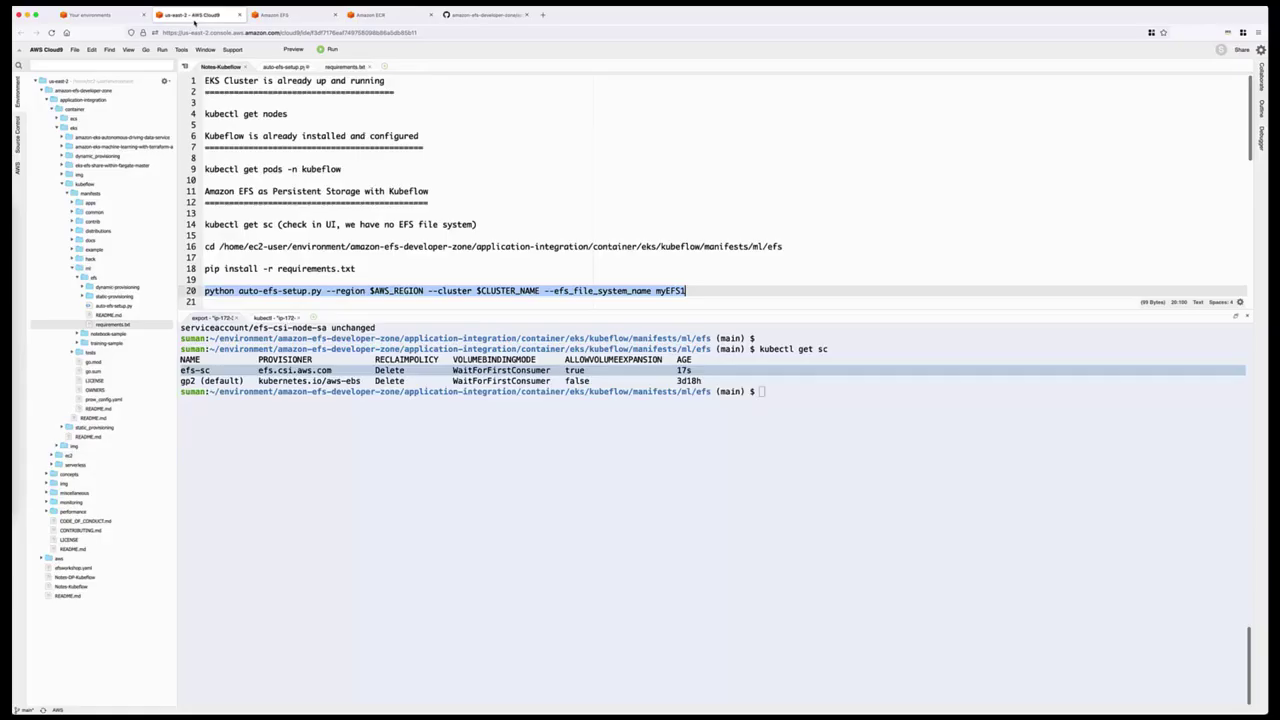
double_click(670, 291)
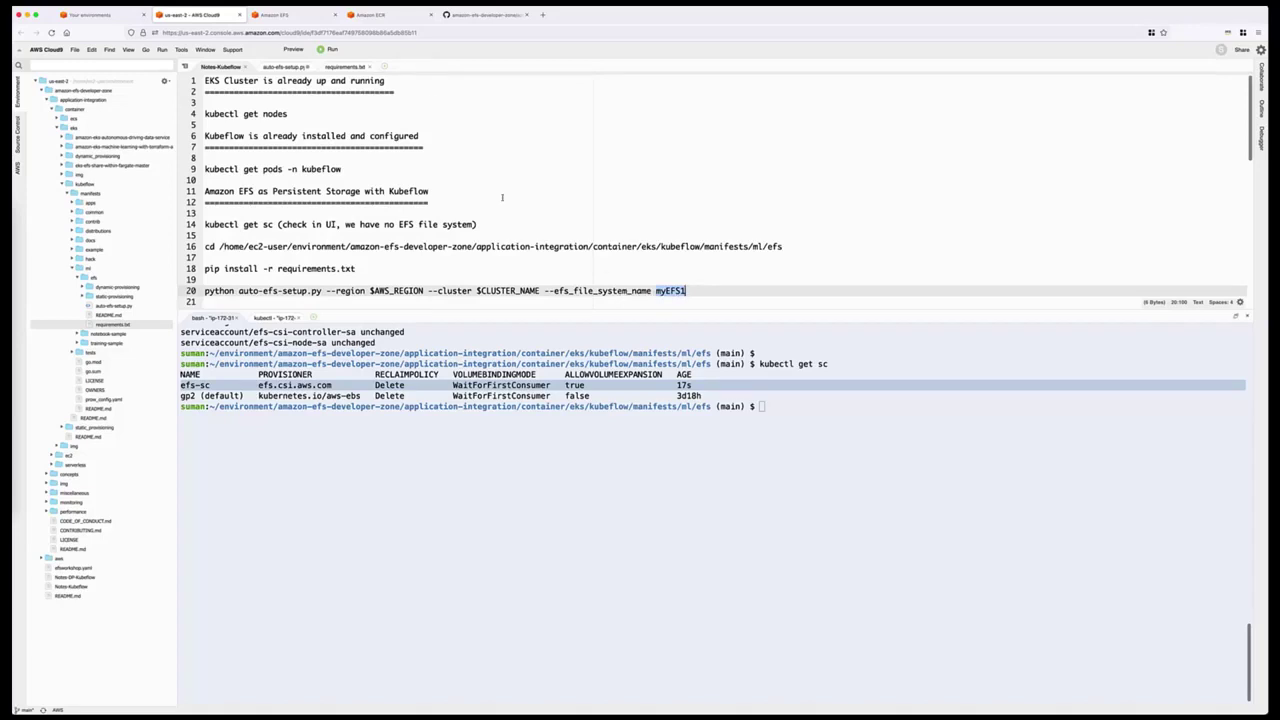
- Open the details of the myEFS1 file system in the Amazon EFS console and view its access points
left_click(295, 15)
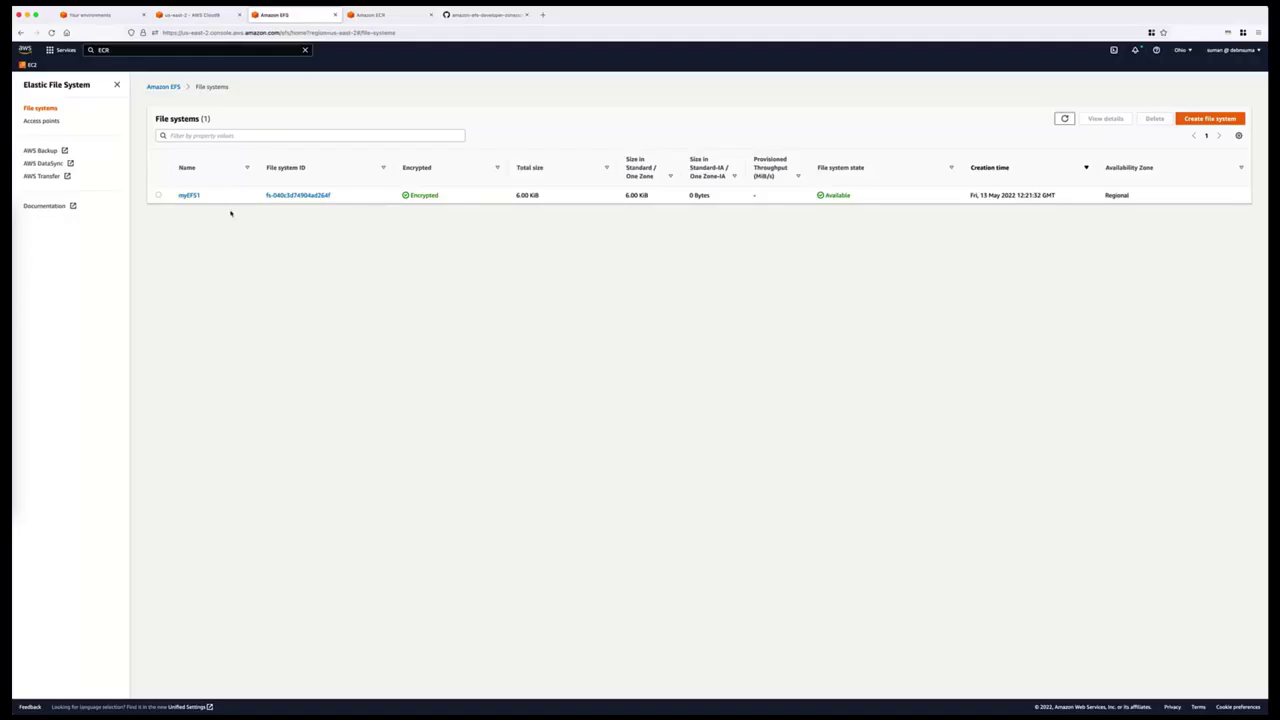
left_click(190, 195)
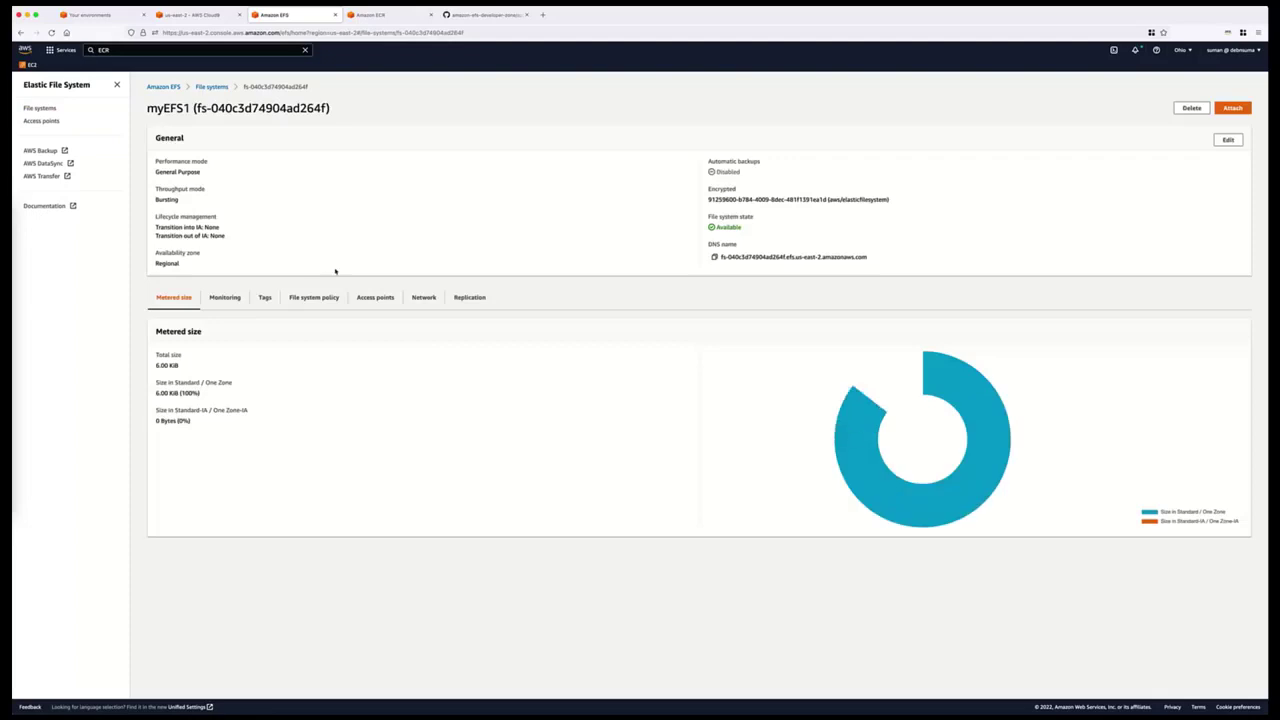
left_click(373, 303)
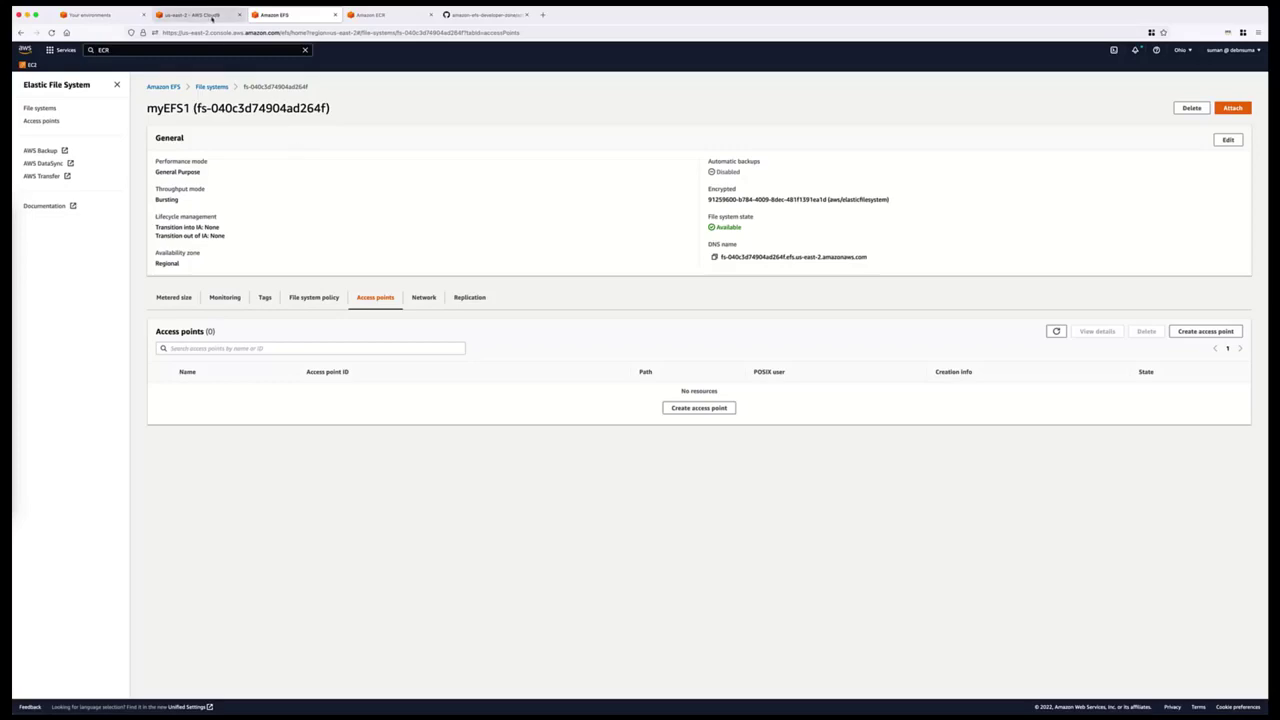
- In Cloud9, stop the port forward in the second terminal and run kubectl port-forward svc/istio-ingressgateway -n istio-system 8080:80 from the notes
left_click(213, 15)
scroll(342, 245, "down", 3)
scroll(342, 245, "down", 3)
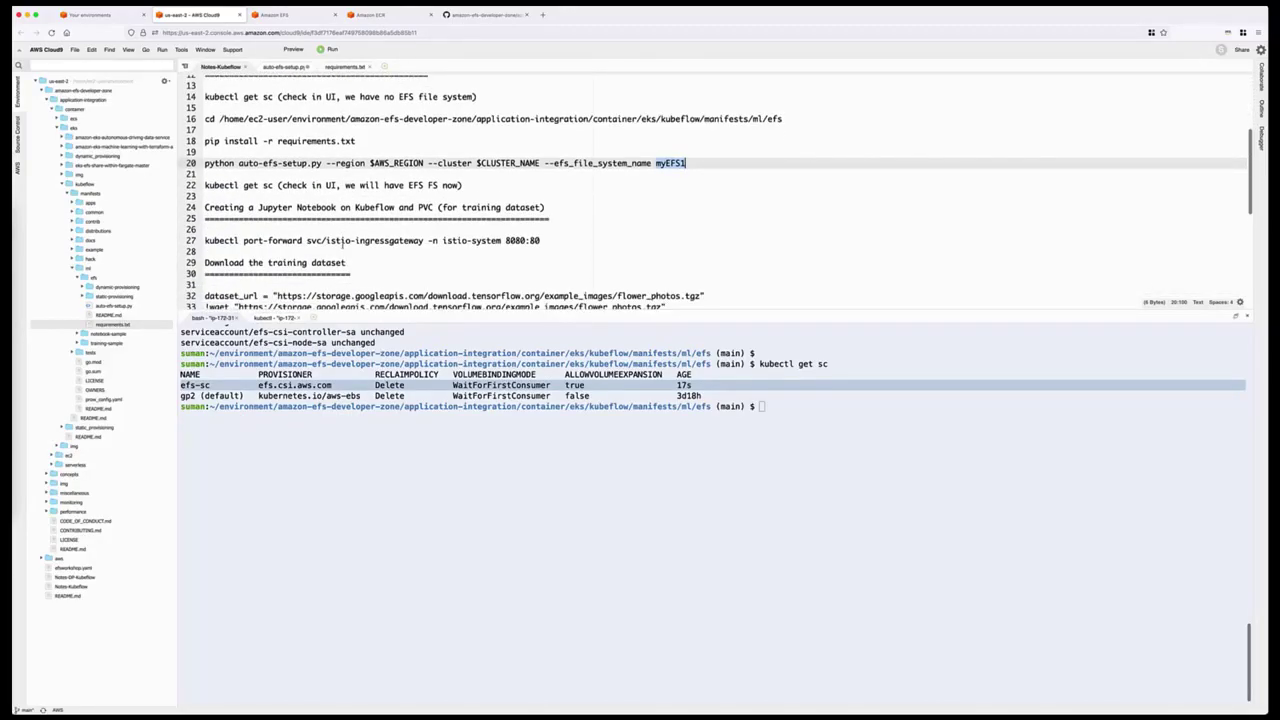
left_click_drag(205, 240, 540, 240)
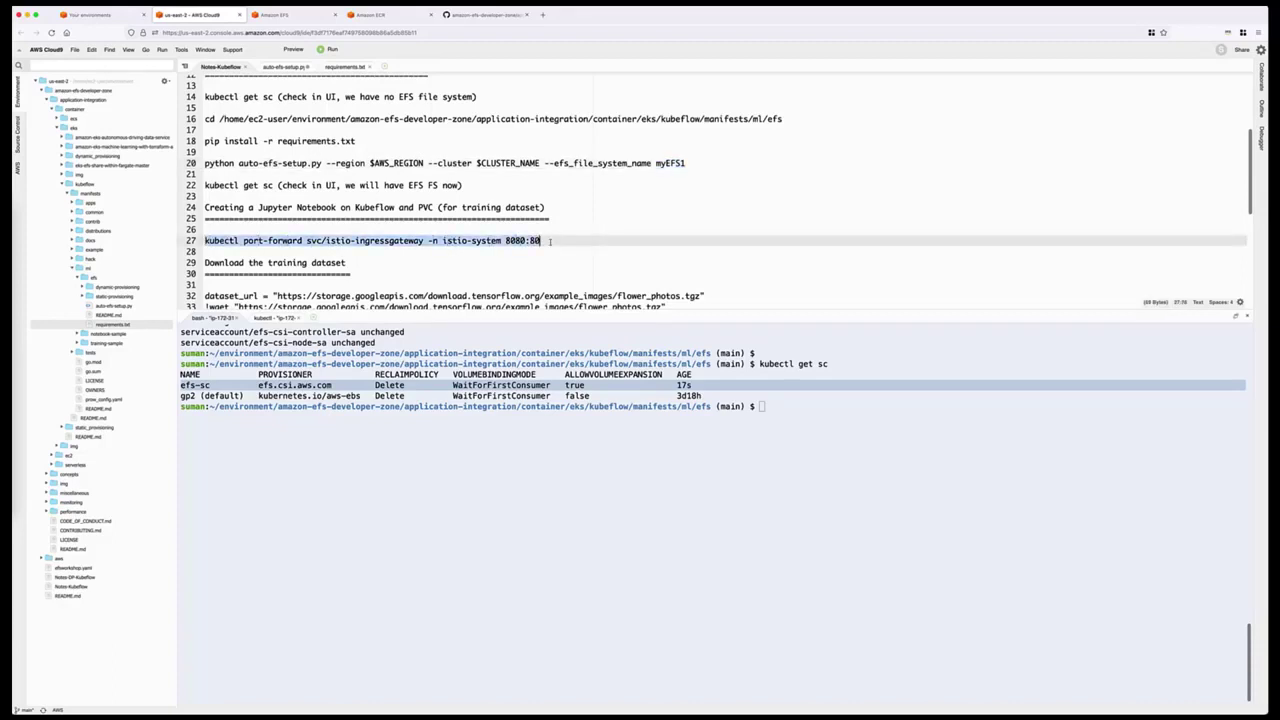
left_click(268, 318)
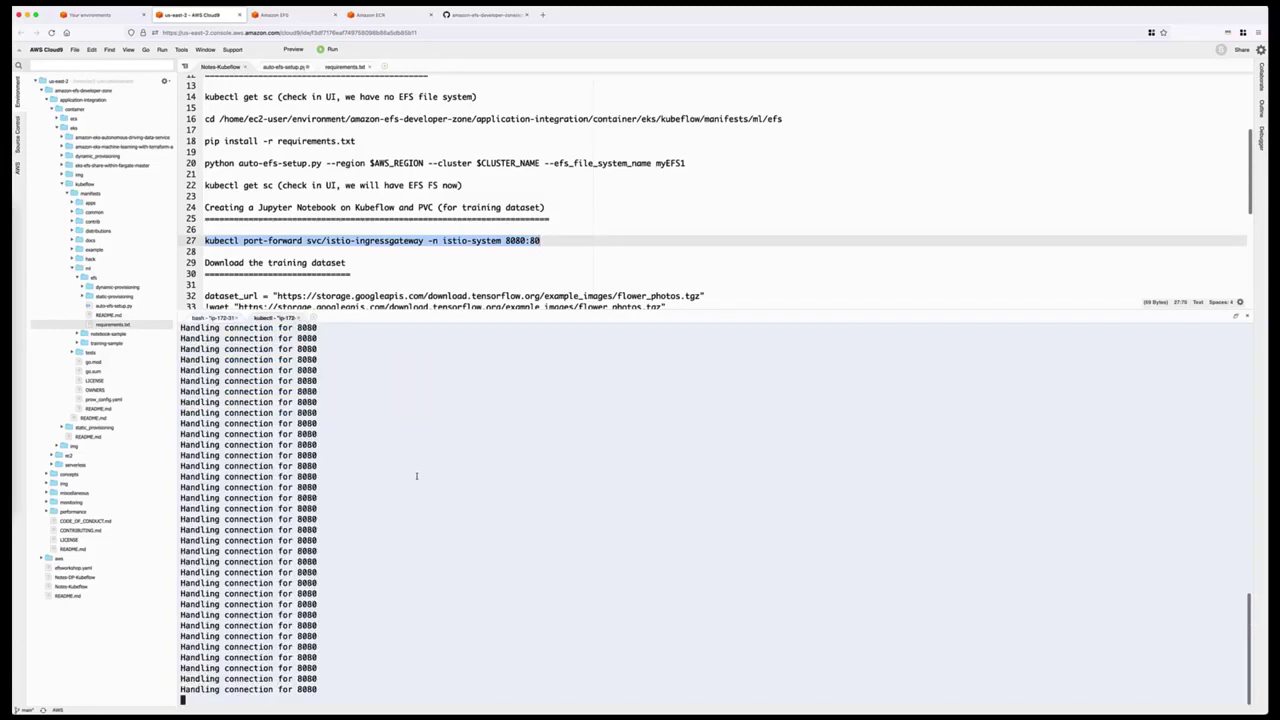
key("ctrl+c")
key("ctrl+l")
key("Return")
key("Return")
key("super+v")
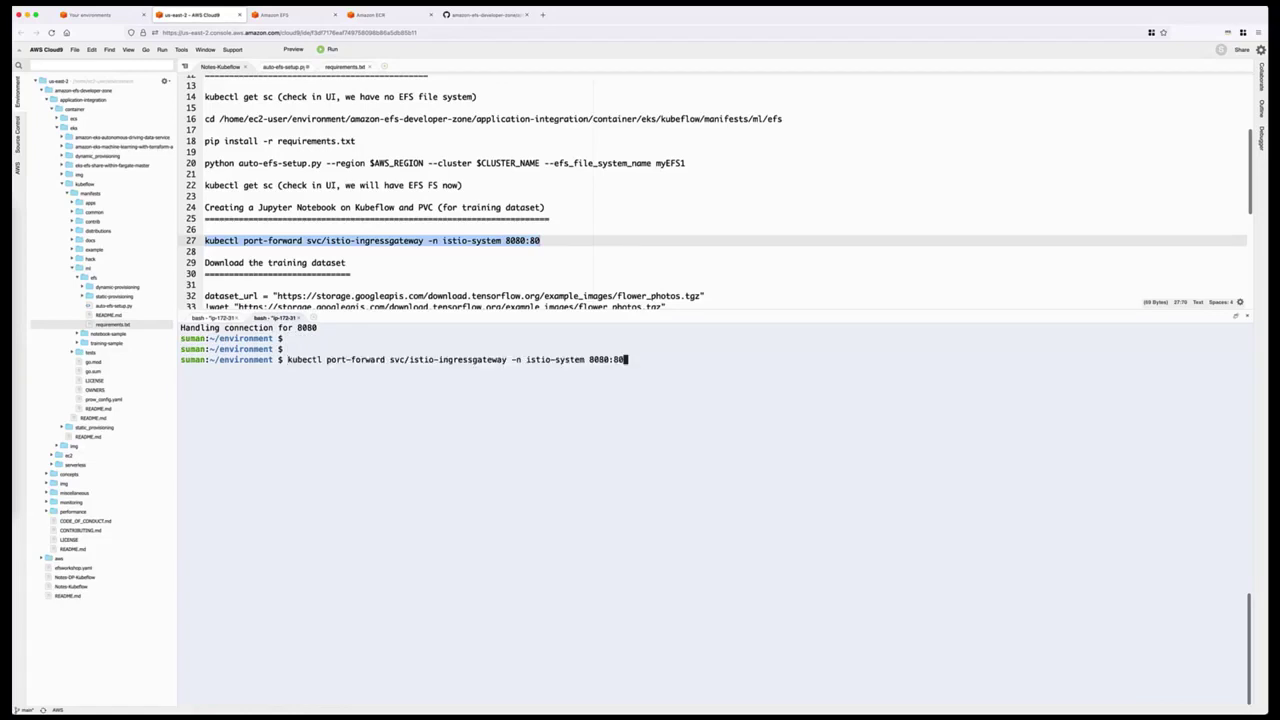
key("Return")
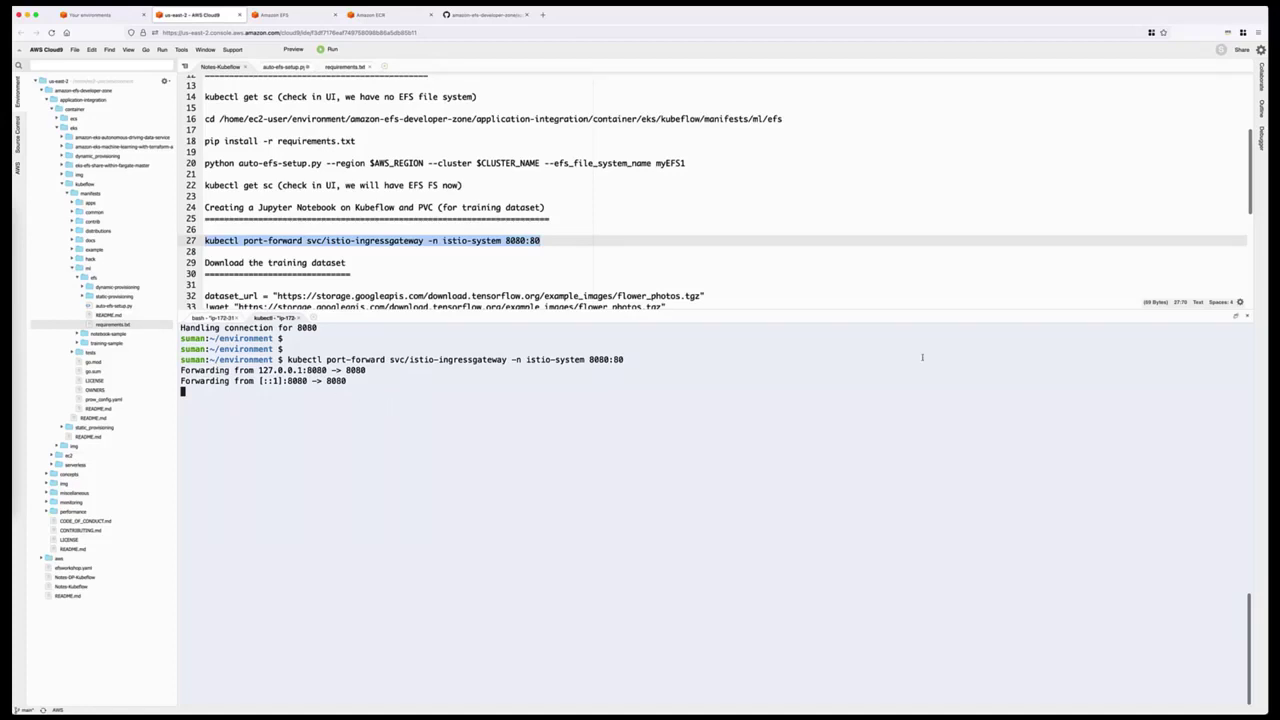
- Preview the running application, open the Kubeflow dashboard in its own browser tab, and close the embedded preview
left_click(293, 49)
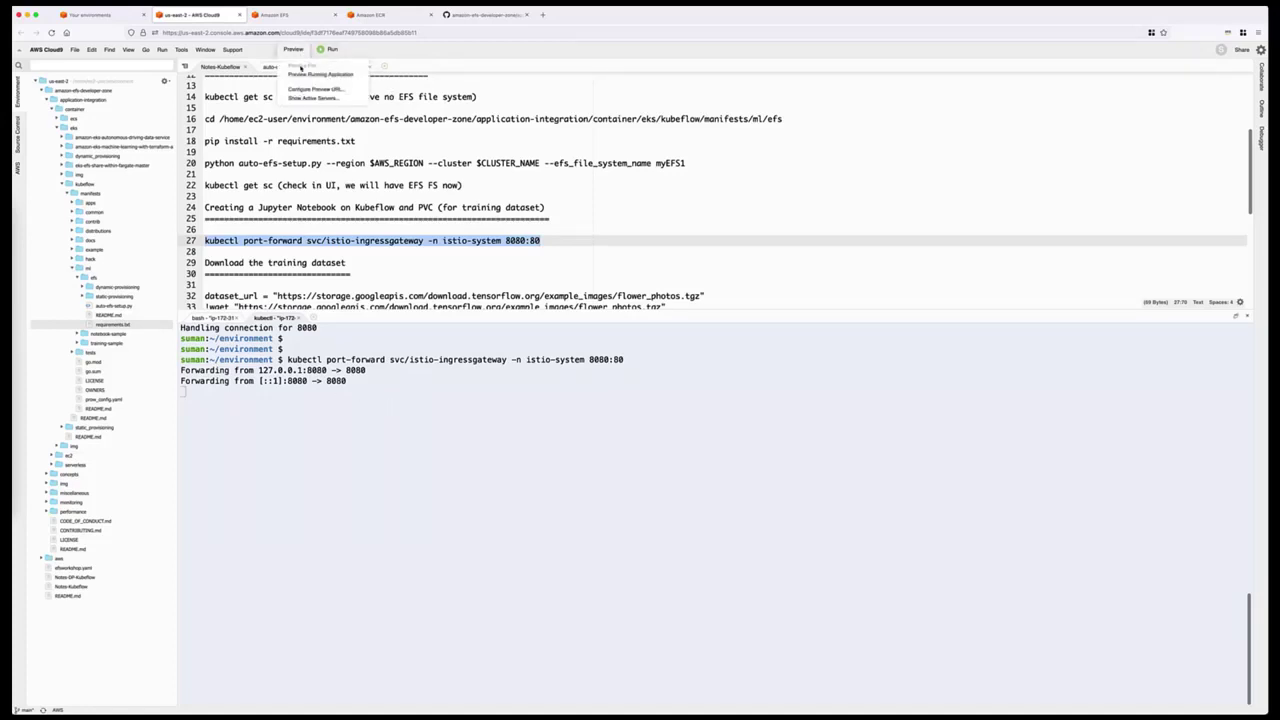
left_click(301, 75)
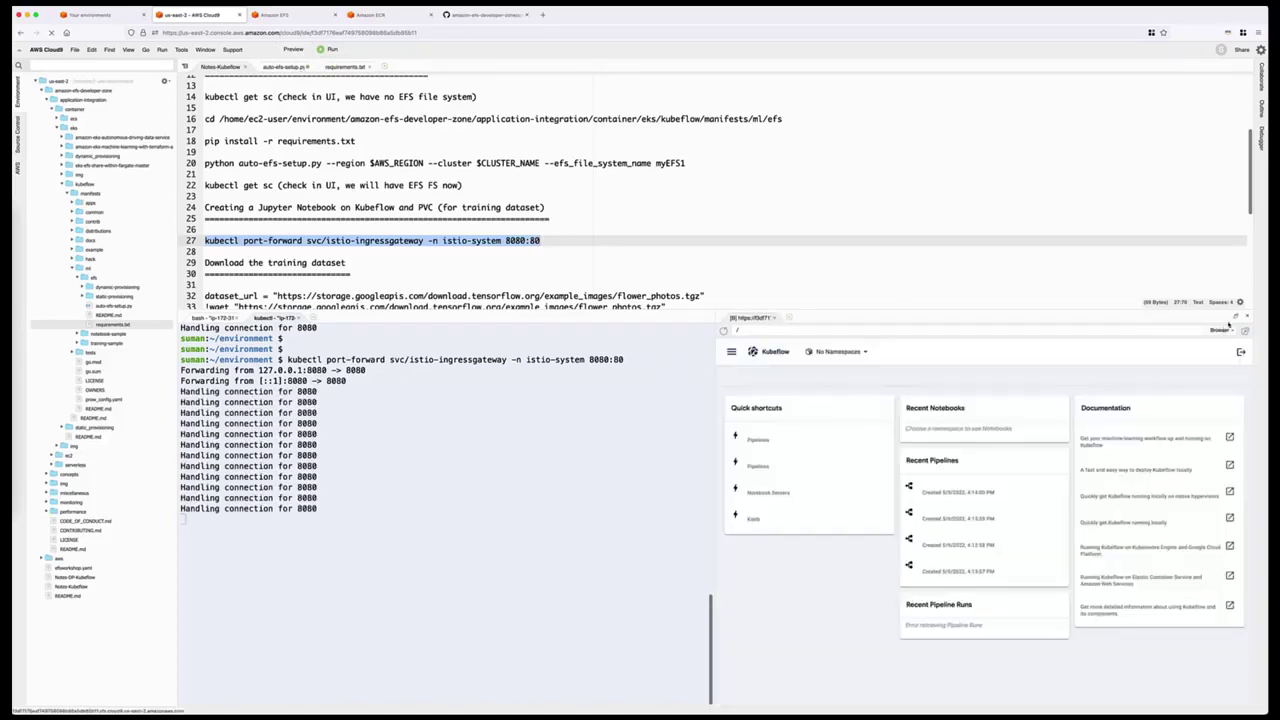
key("ctrl+shift+Escape")
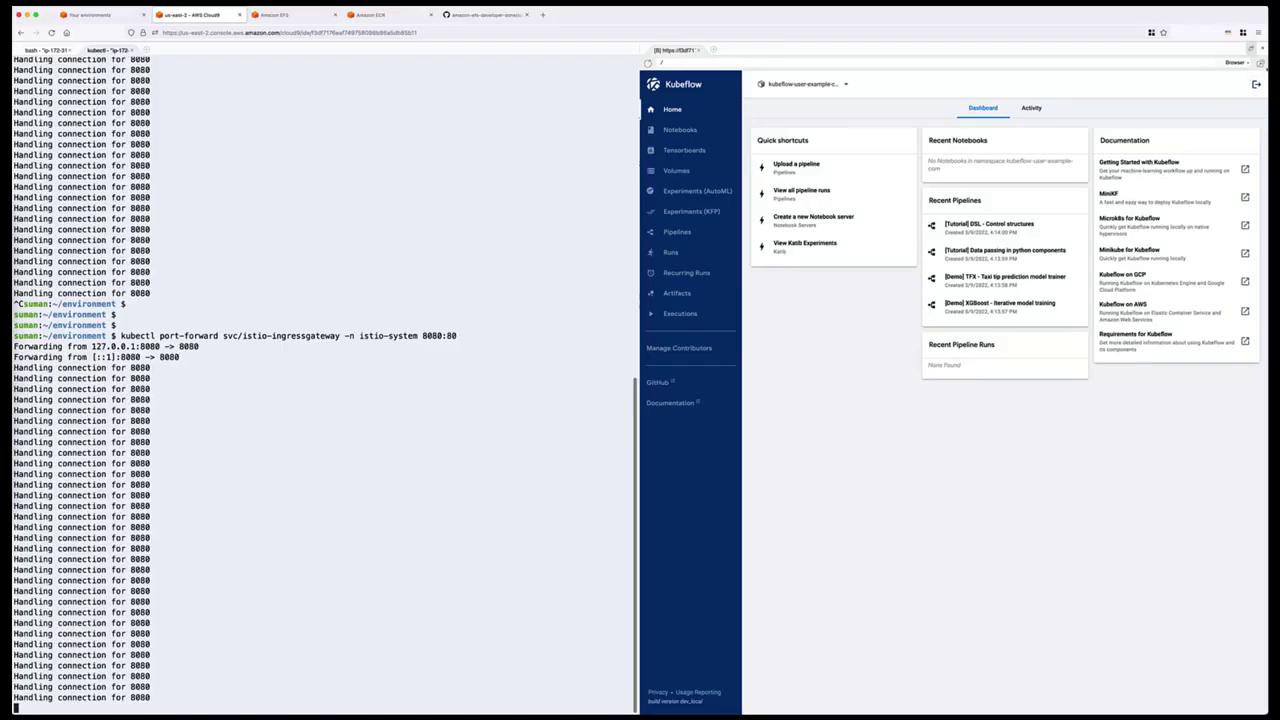
key("ctrl+shift+Escape")
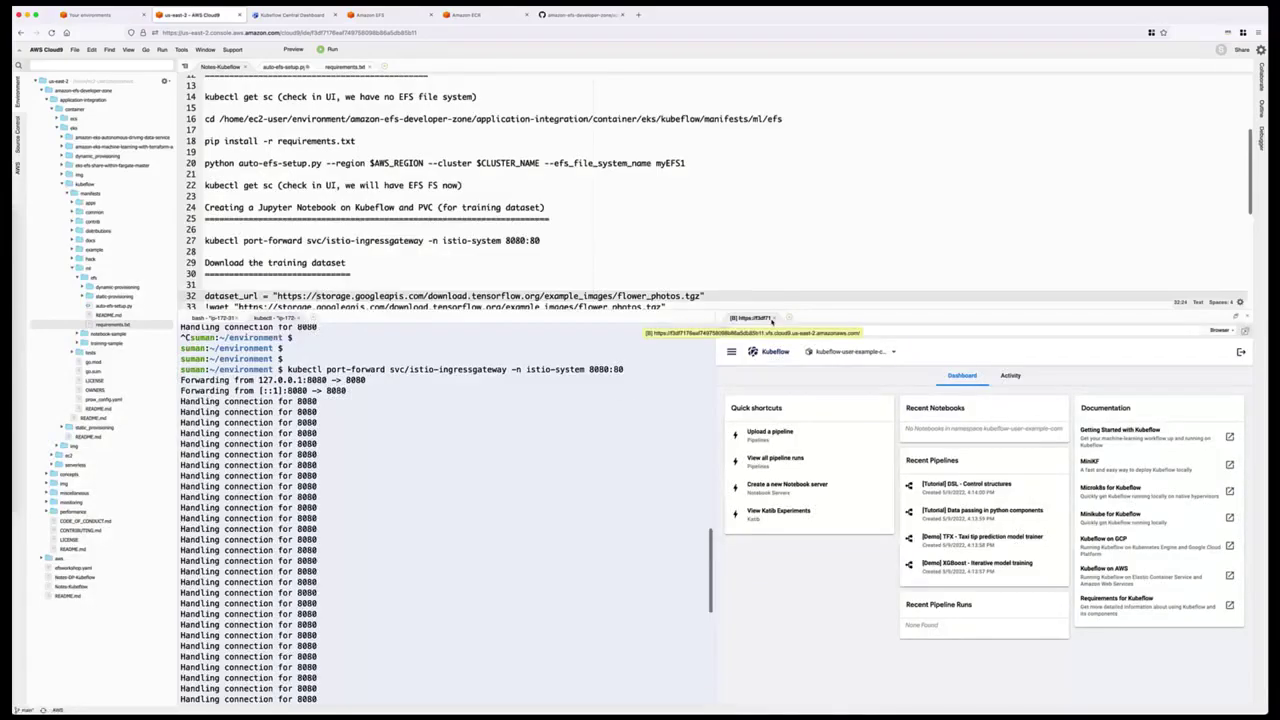
left_click(773, 318)
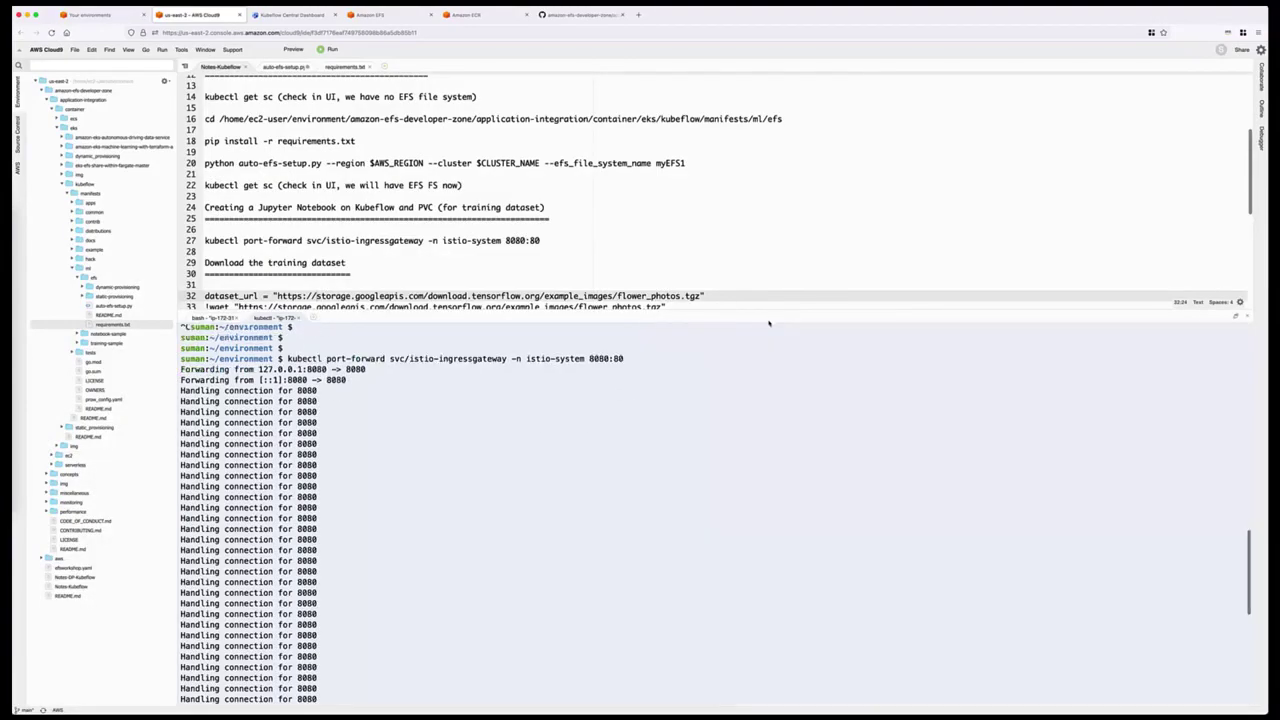
left_click(213, 318)
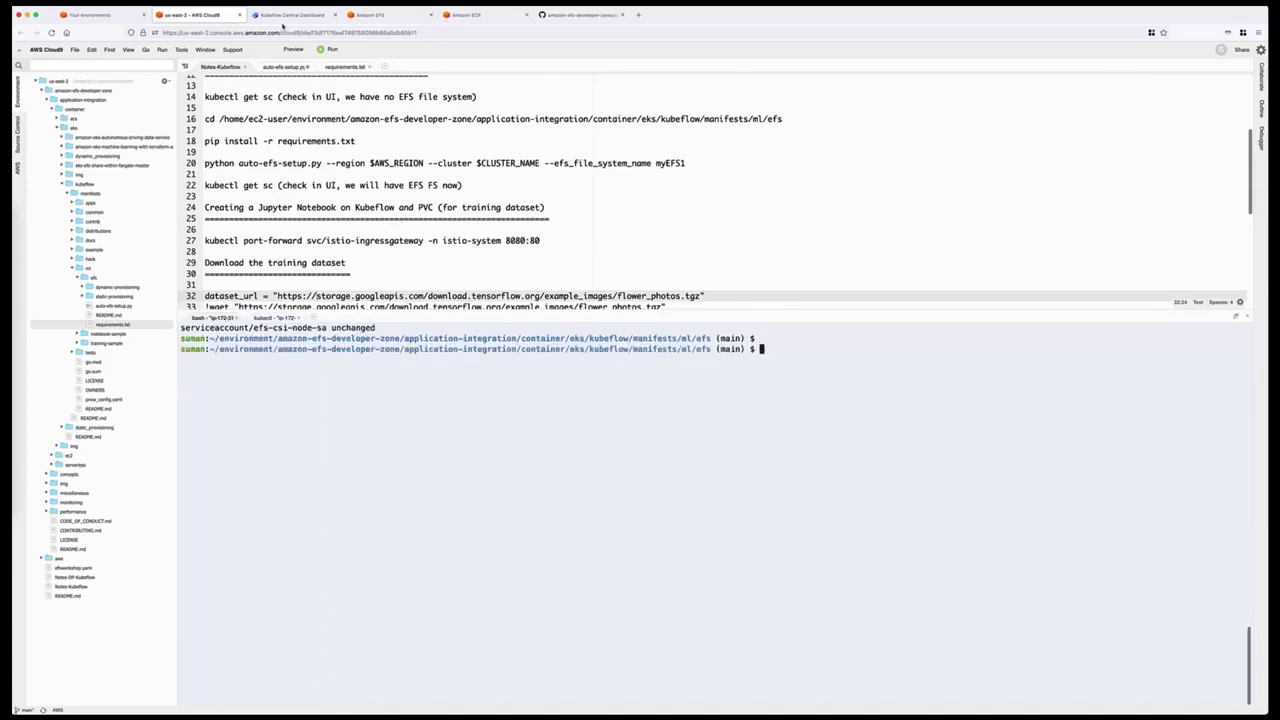
- In the Kubeflow dashboard, start a new volume named dataset with a size of 100 Gi
left_click(288, 15)
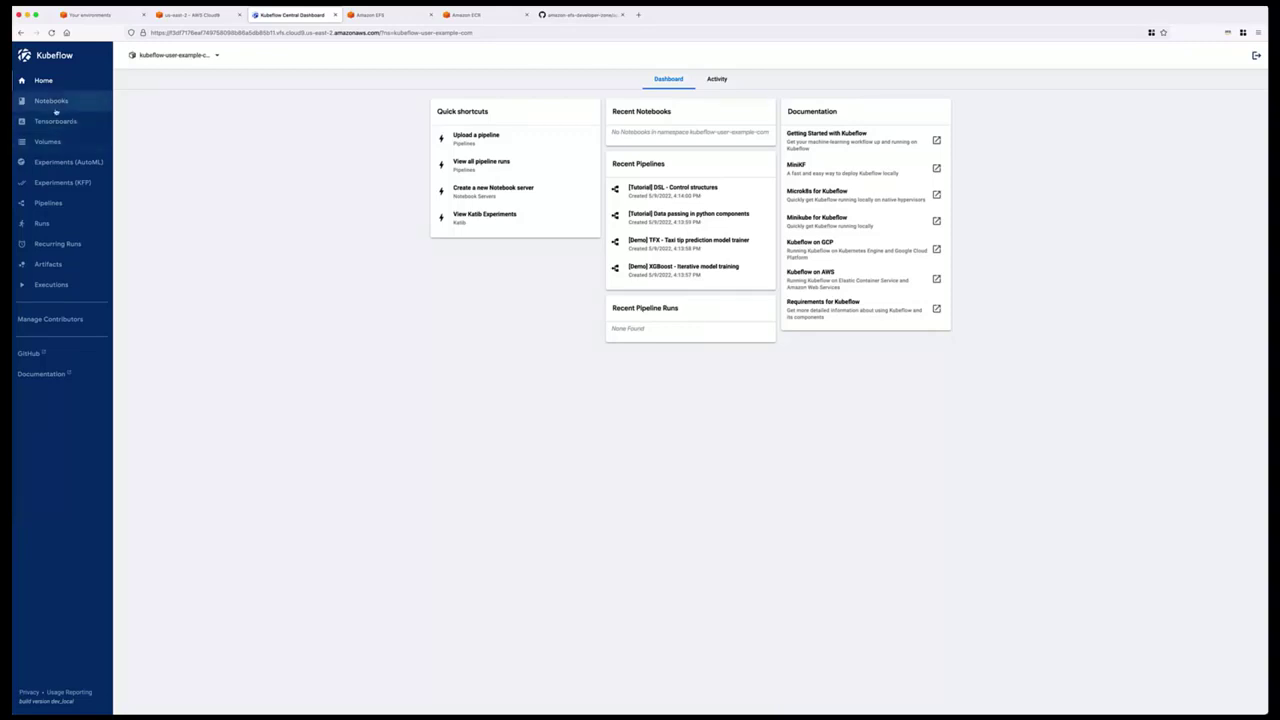
left_click(55, 141)
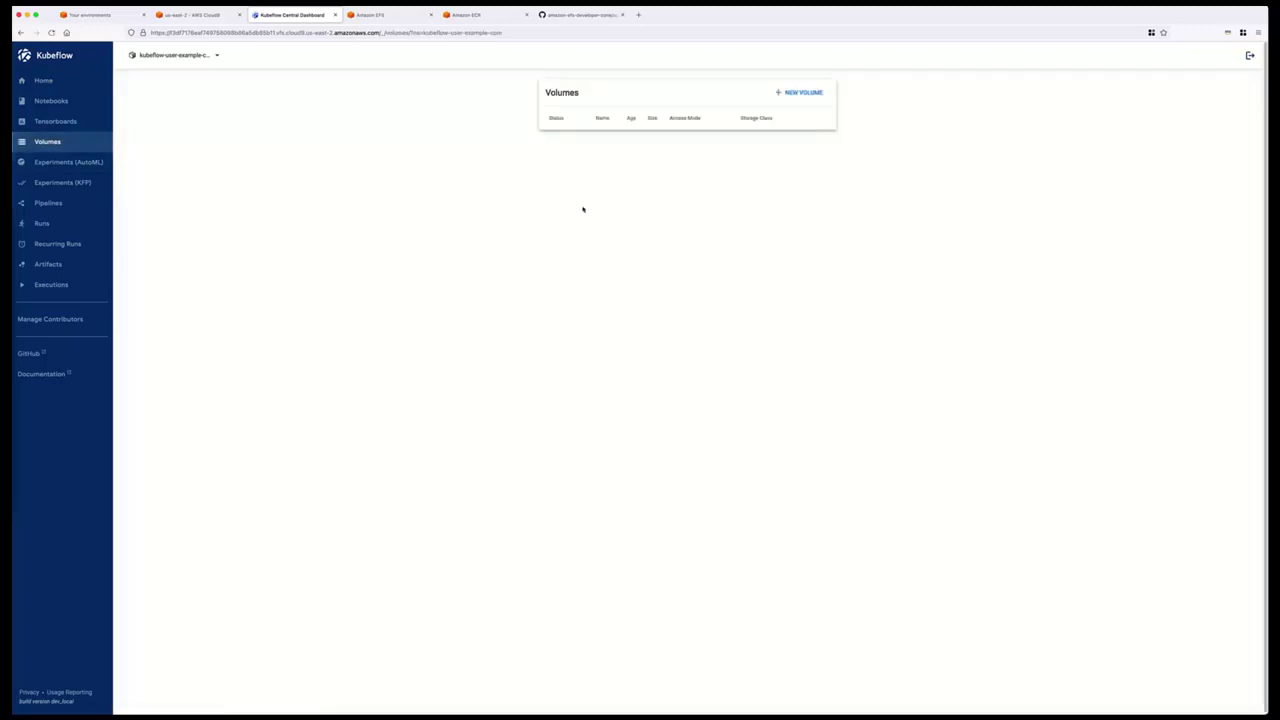
left_click(798, 93)
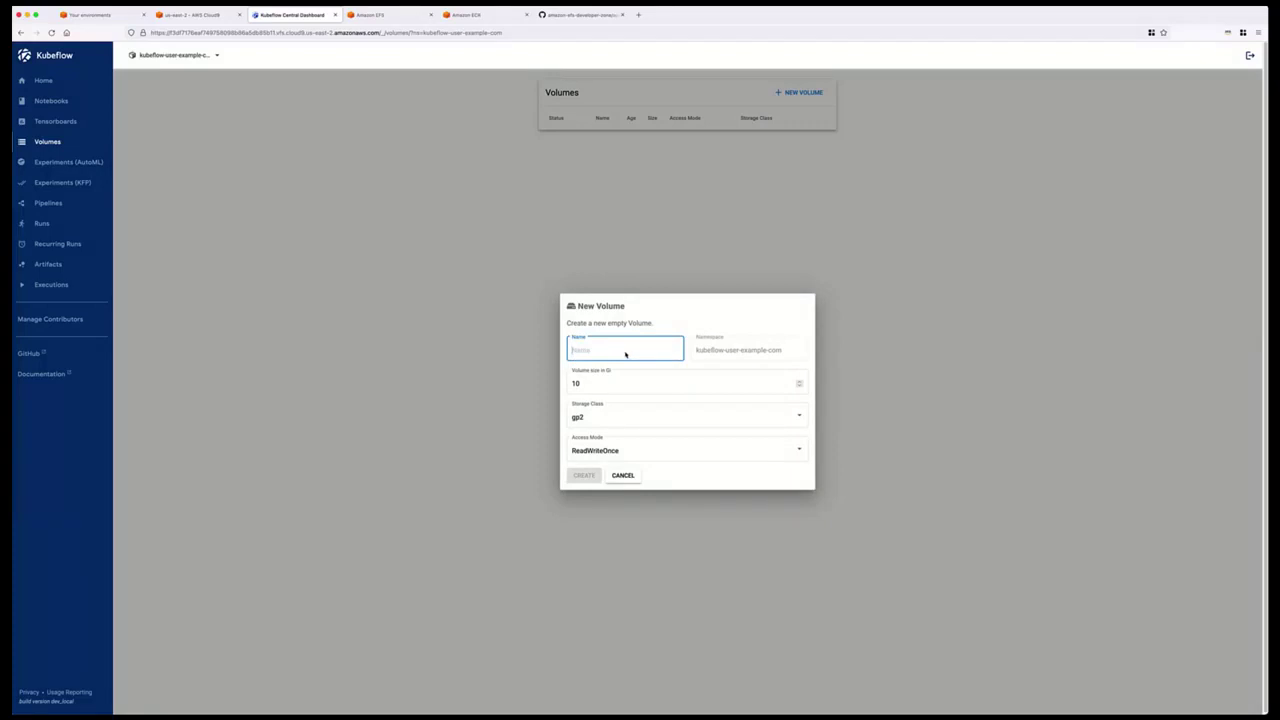
type("da")
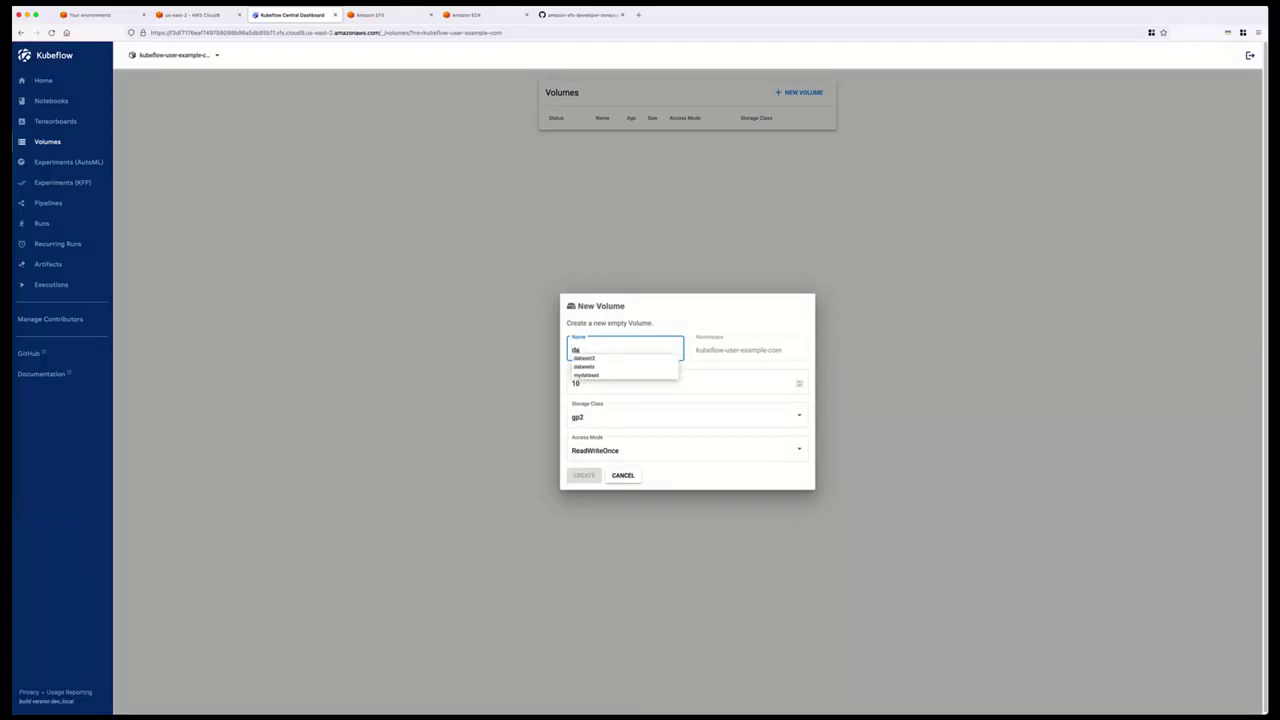
type("taset")
left_click(620, 391)
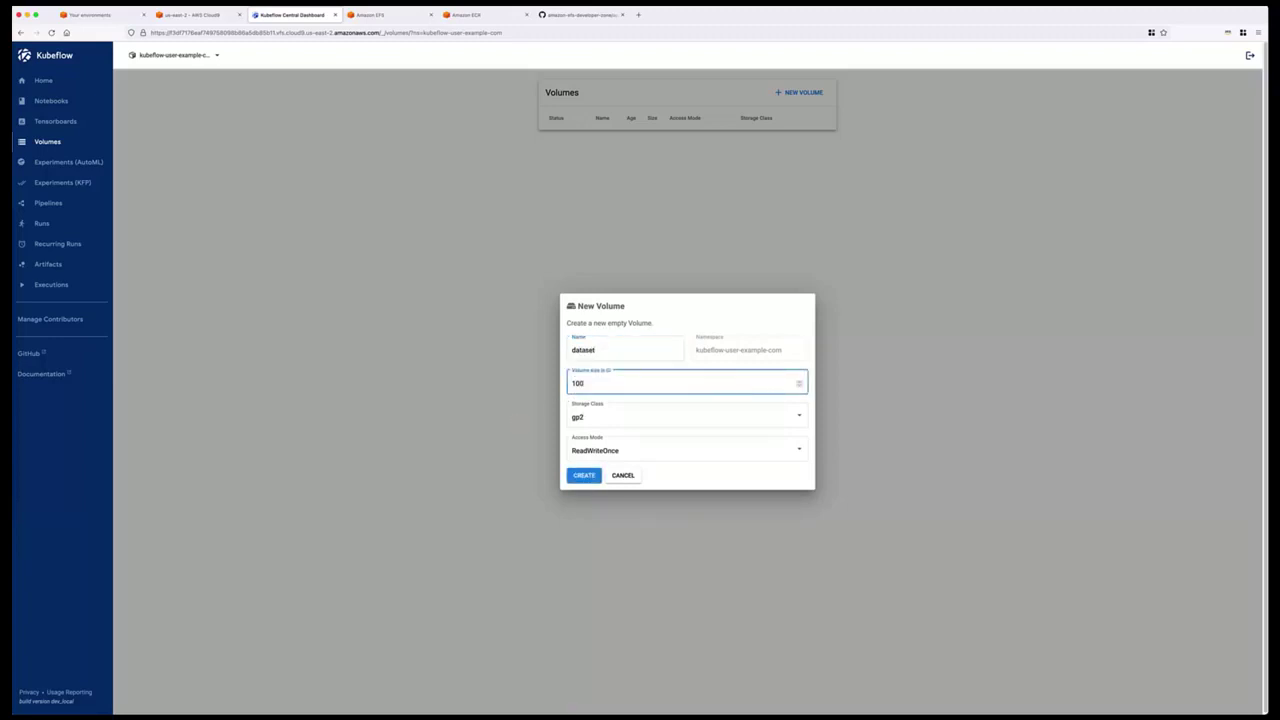
- Set the new volume's storage class to efs-sc and its access mode to ReadWriteMany, and create it
left_click(683, 417)
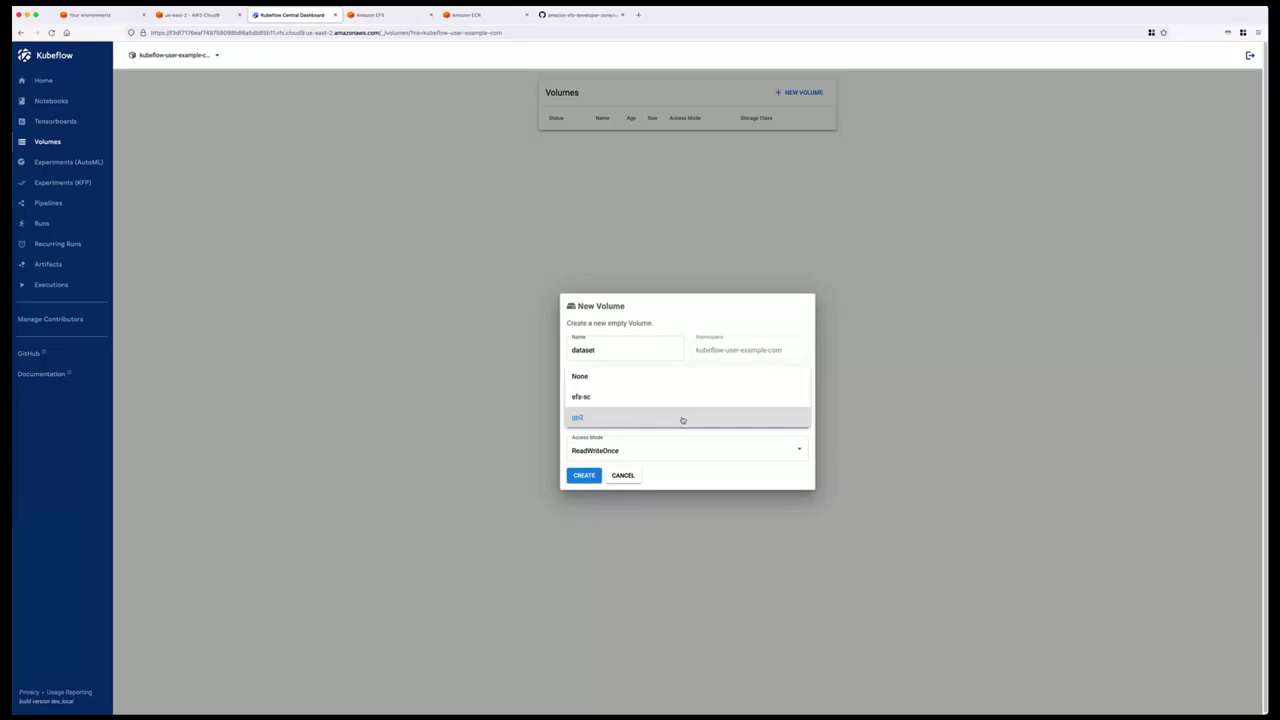
left_click(596, 400)
left_click(612, 451)
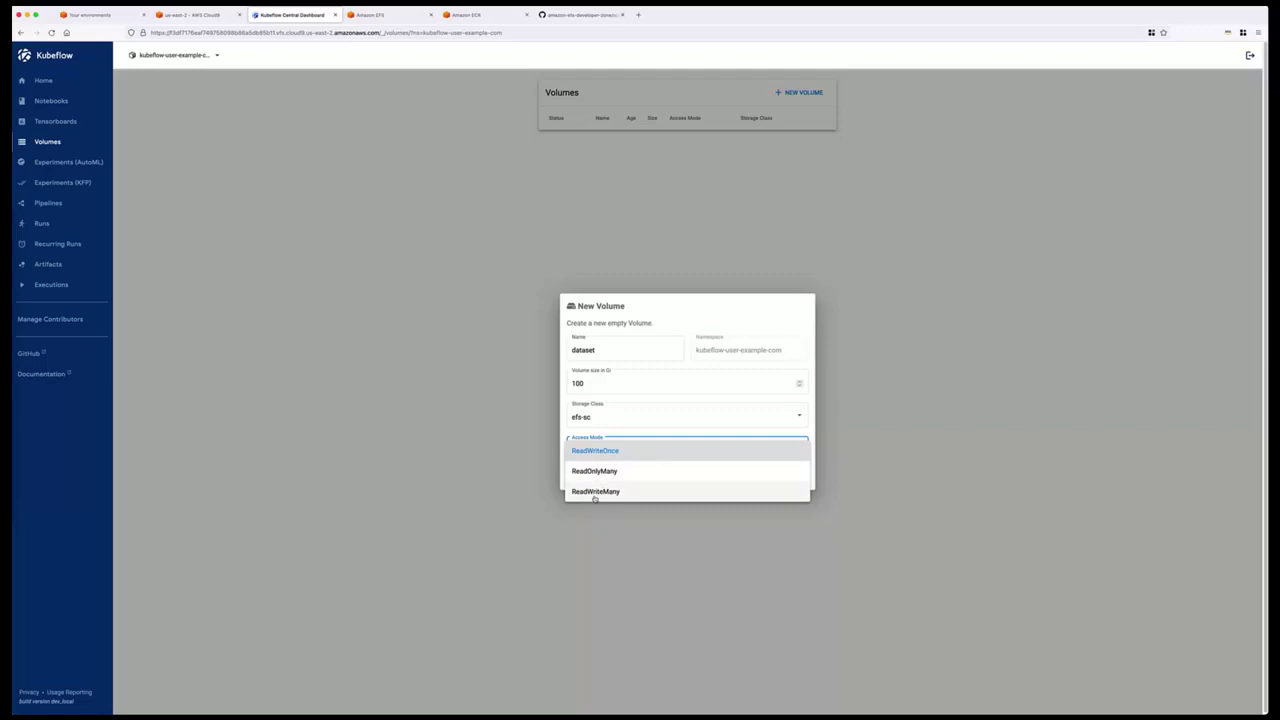
left_click(597, 492)
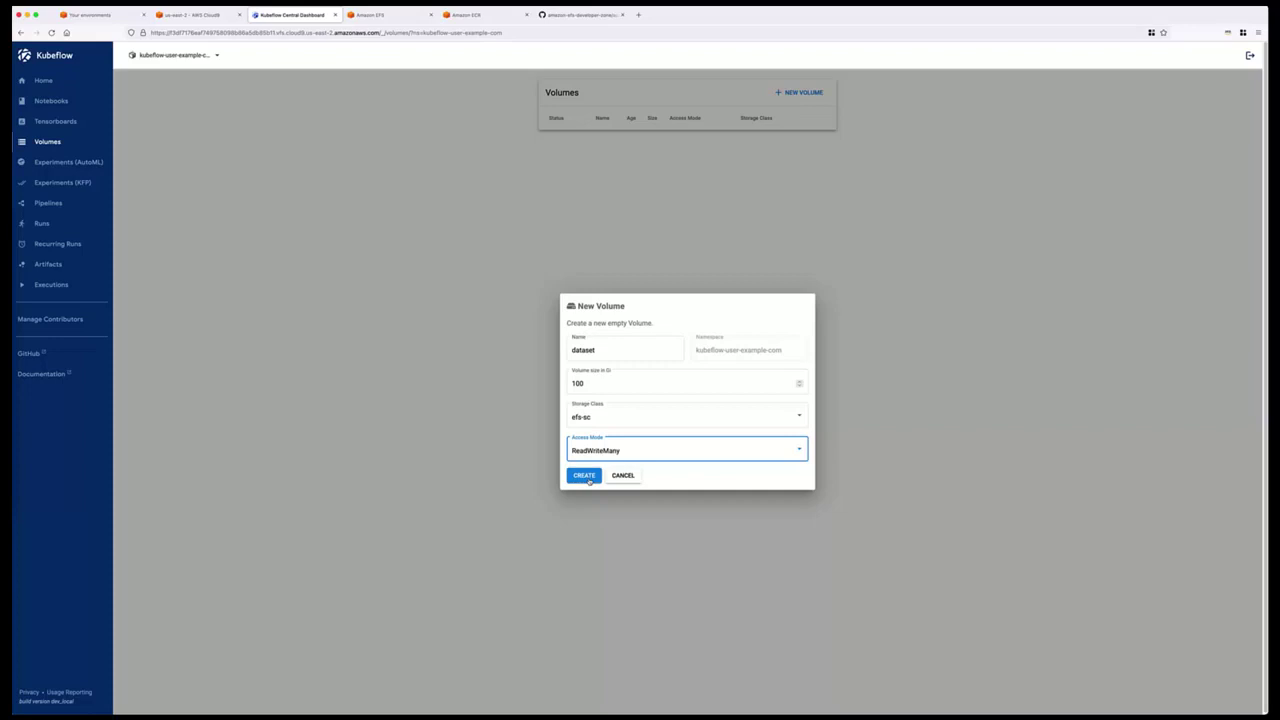
left_click(584, 476)
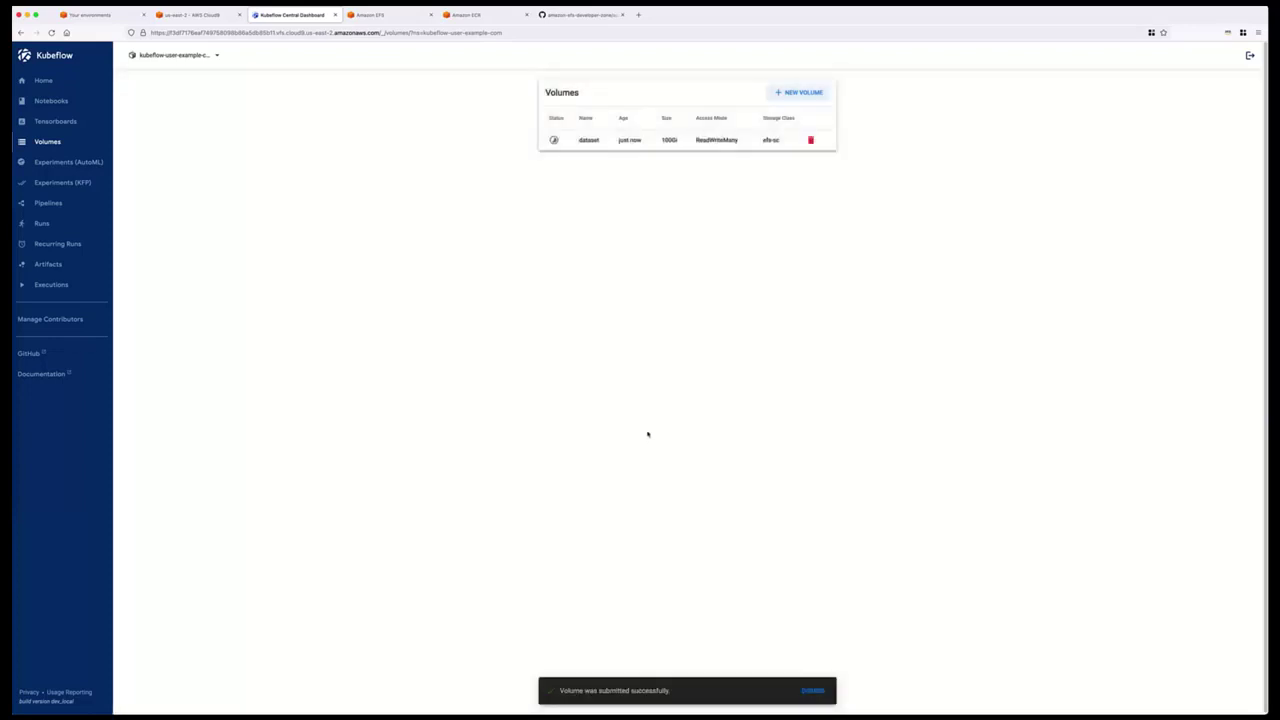
mouse_move(554, 141)
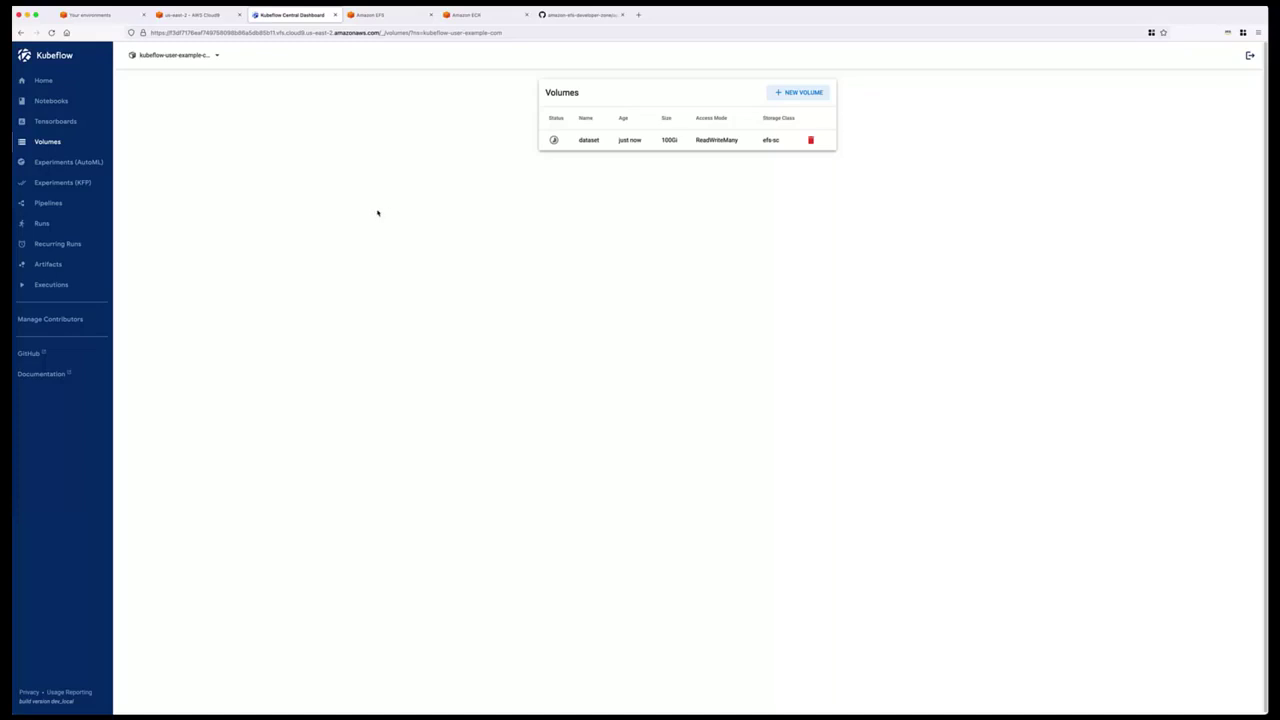
- Start a new notebook server named notebook1, keeping the jupyter-scipy:v1.3.1-rc.0 image
left_click(60, 100)
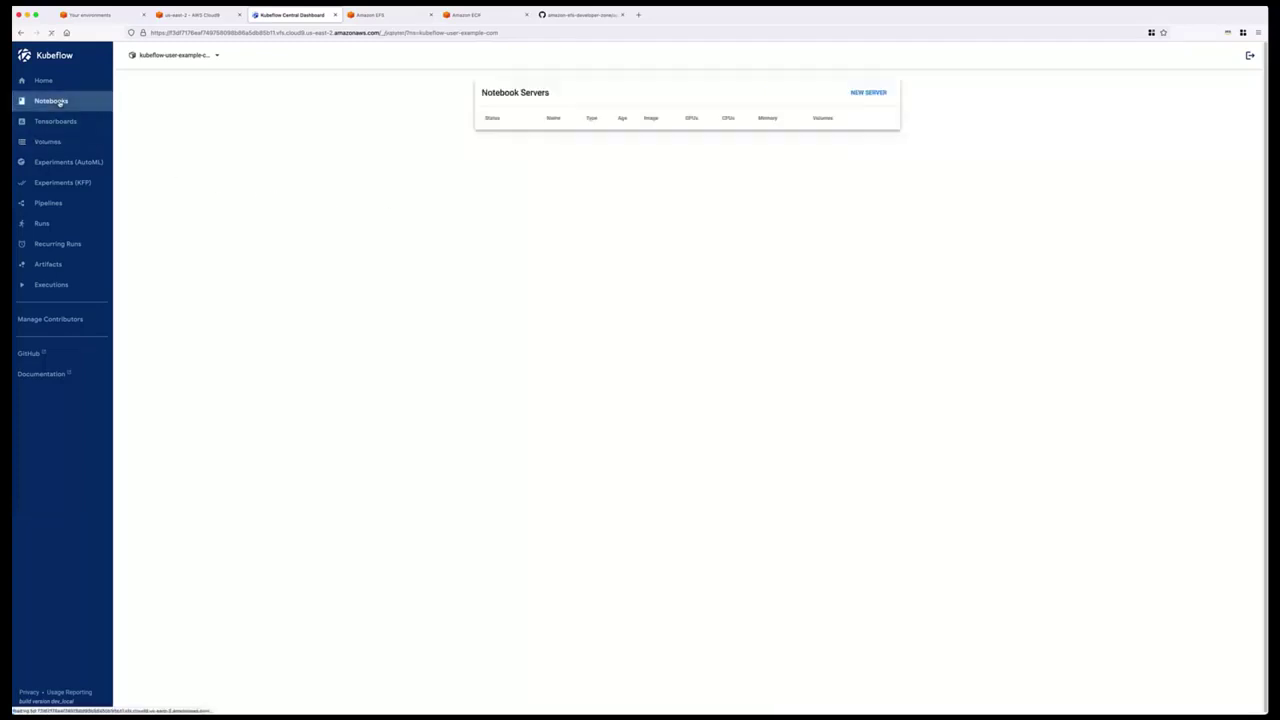
left_click(862, 95)
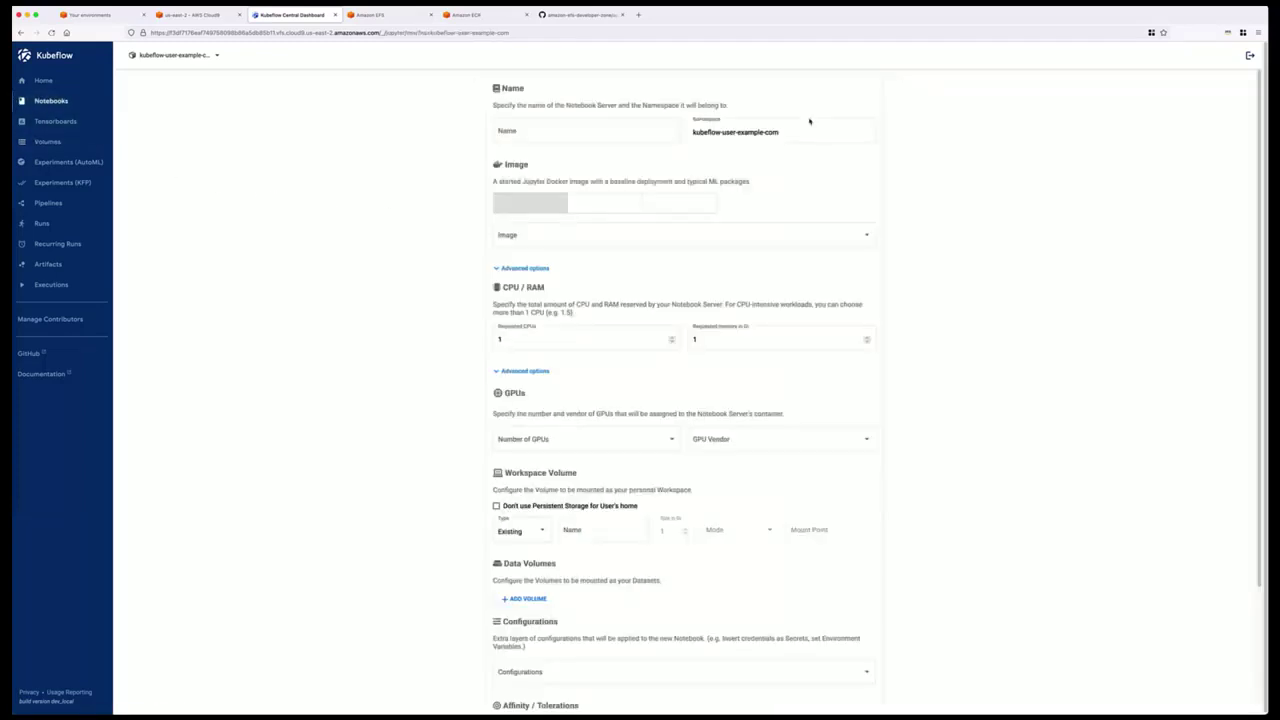
left_click(537, 132)
type("n")
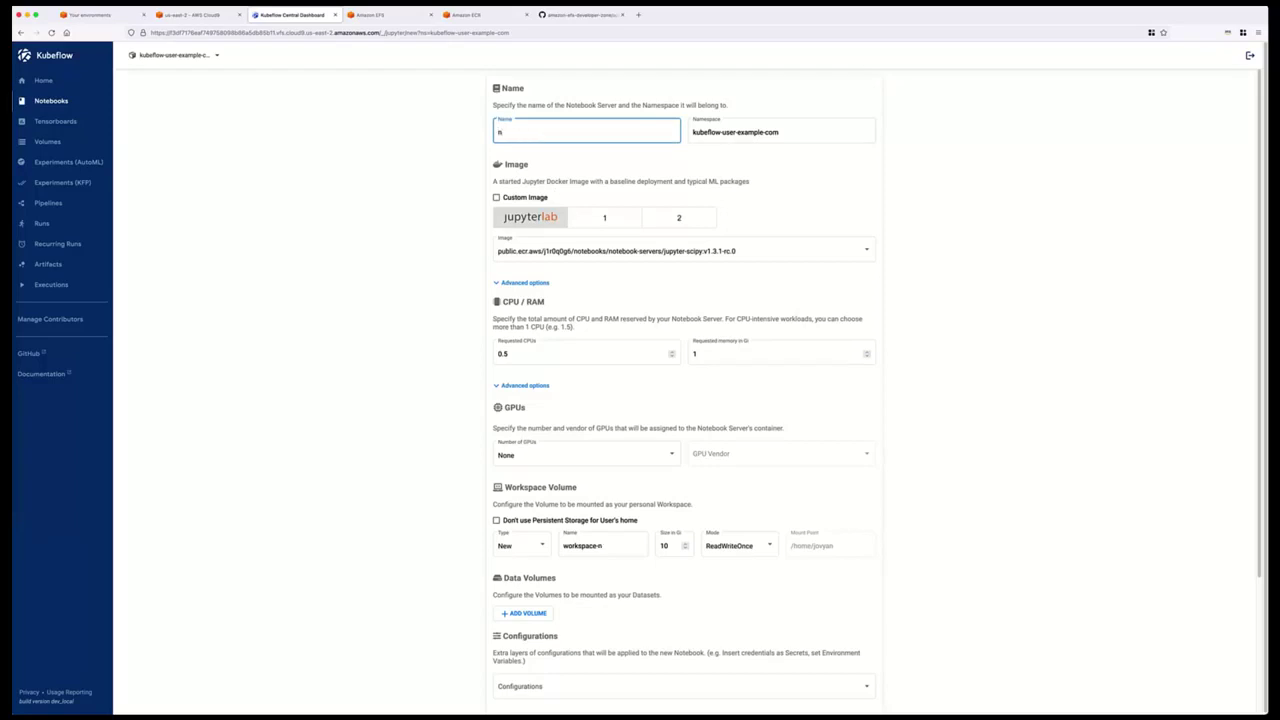
type("otebook1")
left_click(625, 253)
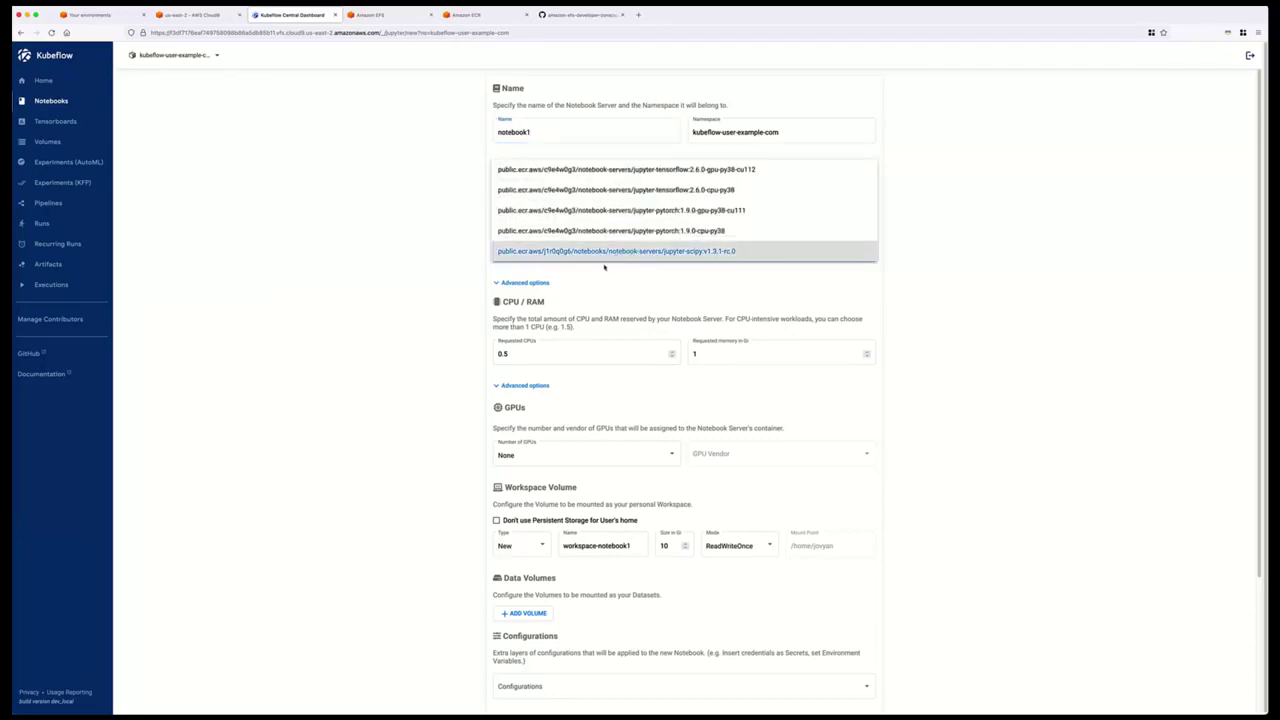
left_click(605, 280)
scroll(609, 306, "down", 3)
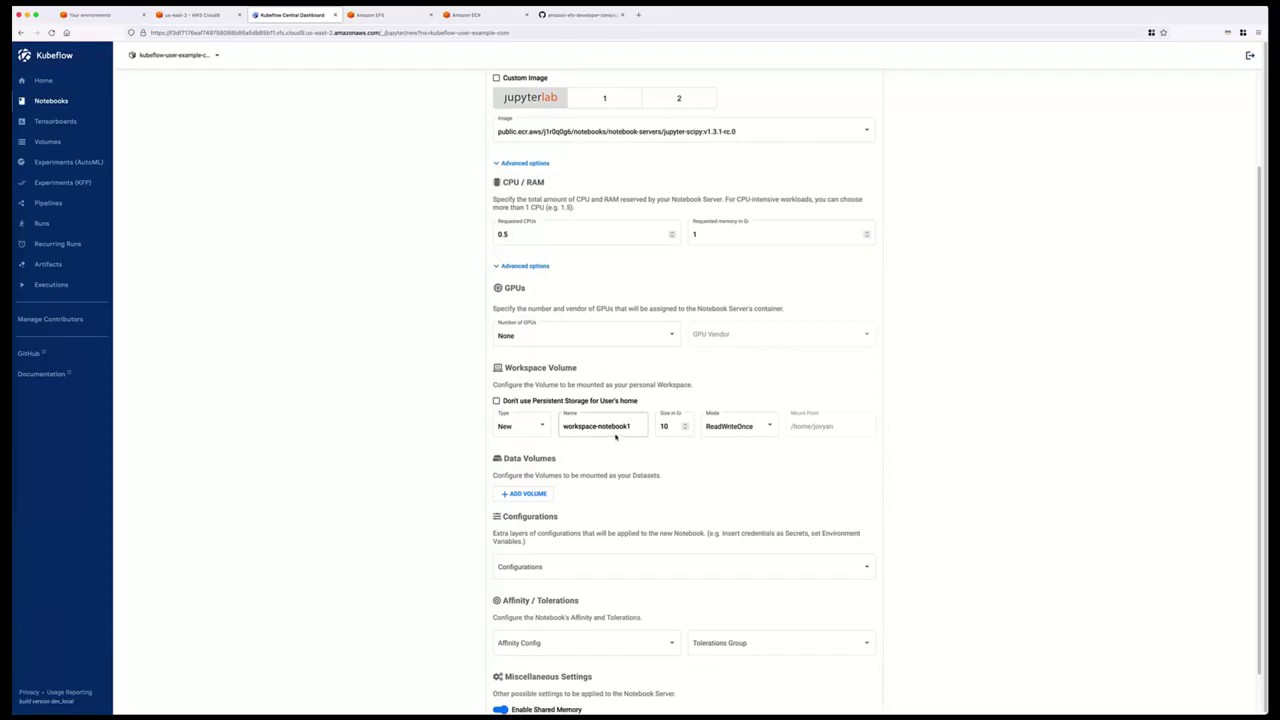
- In the Cloud9 terminal, run kubectl get sc to check which storage class is the cluster's default
left_click(176, 18)
type("kubectl get sc")
key("Return")
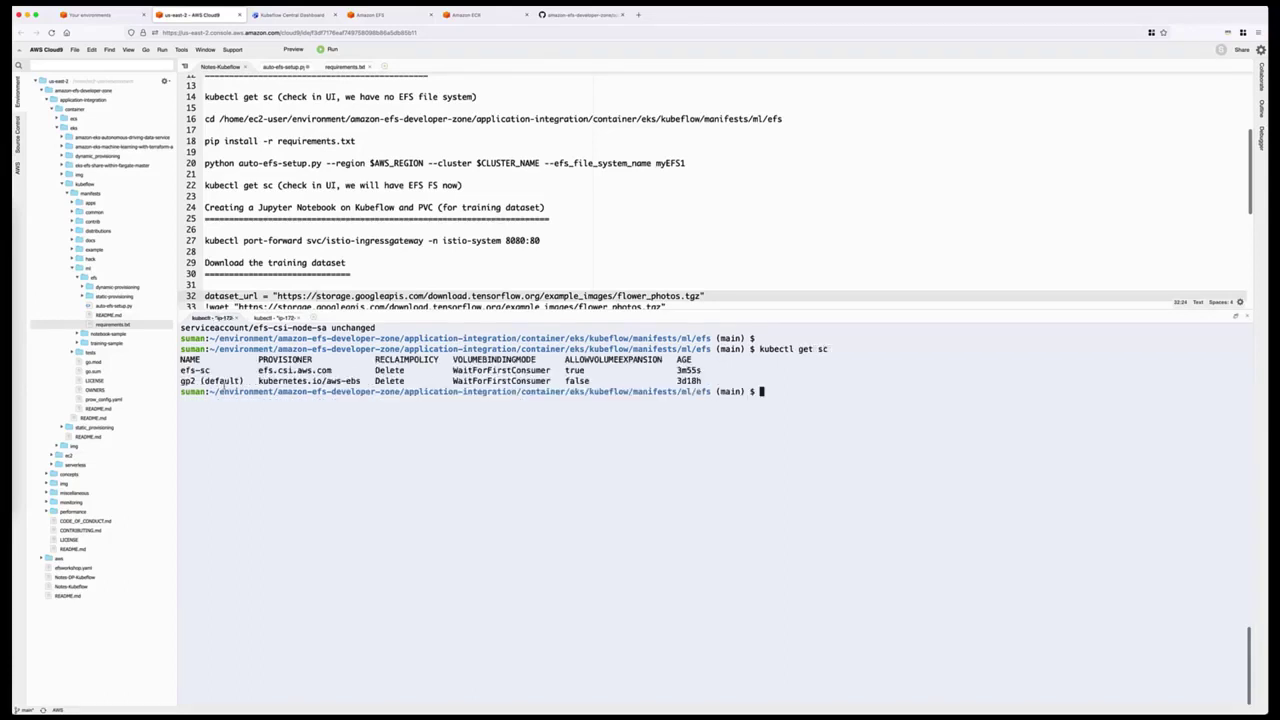
left_click_drag(244, 381, 180, 381)
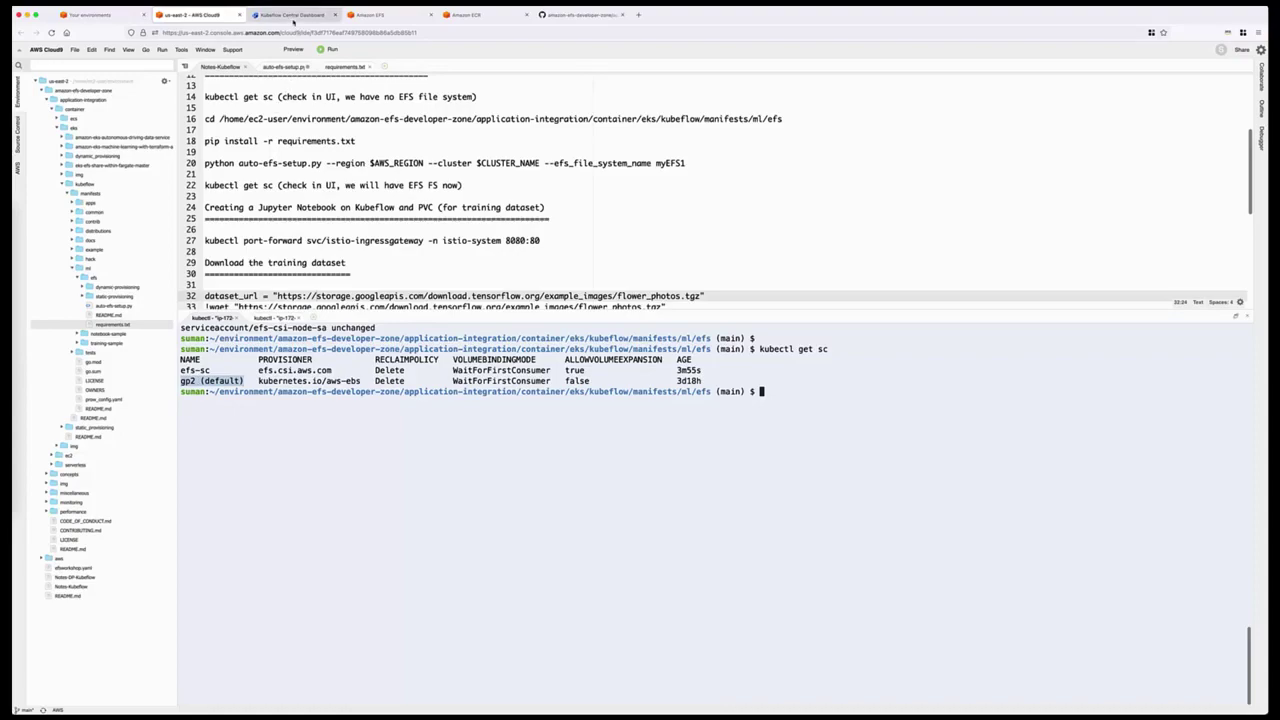
- Back in the Kubeflow dashboard, attach the existing volume dataset as a data volume of notebook1 and launch the server
left_click(293, 15)
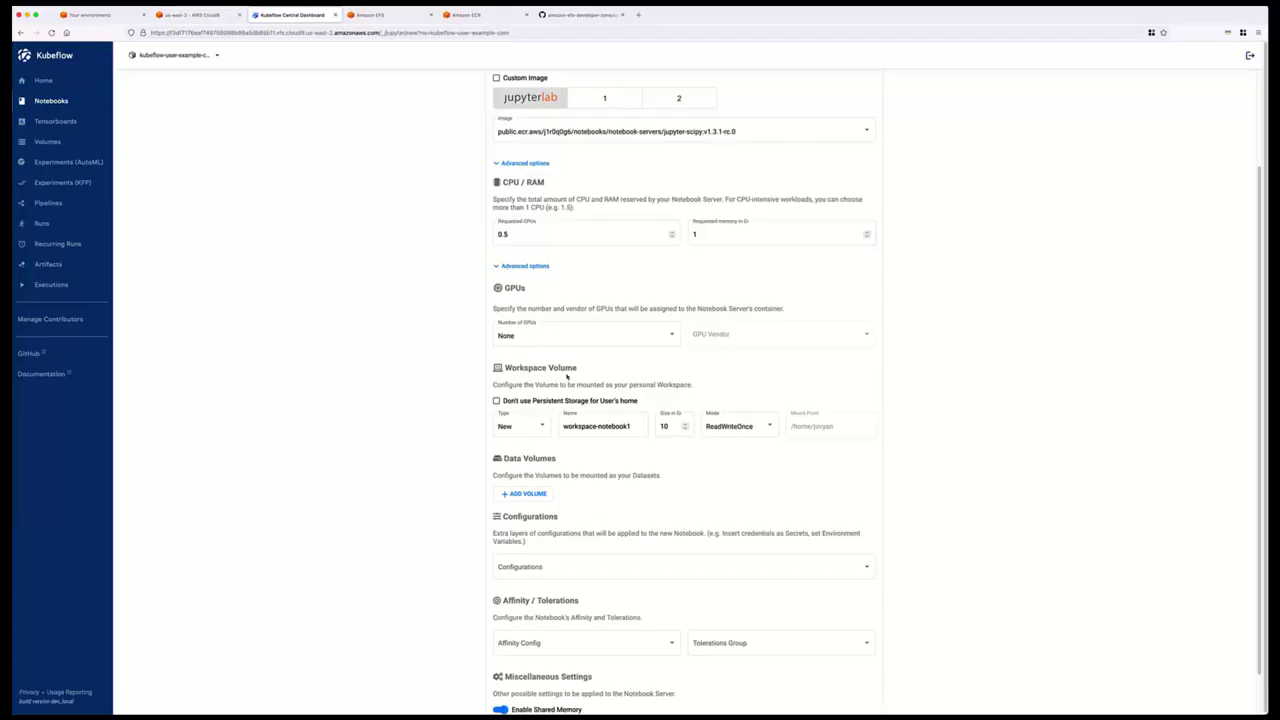
left_click(526, 494)
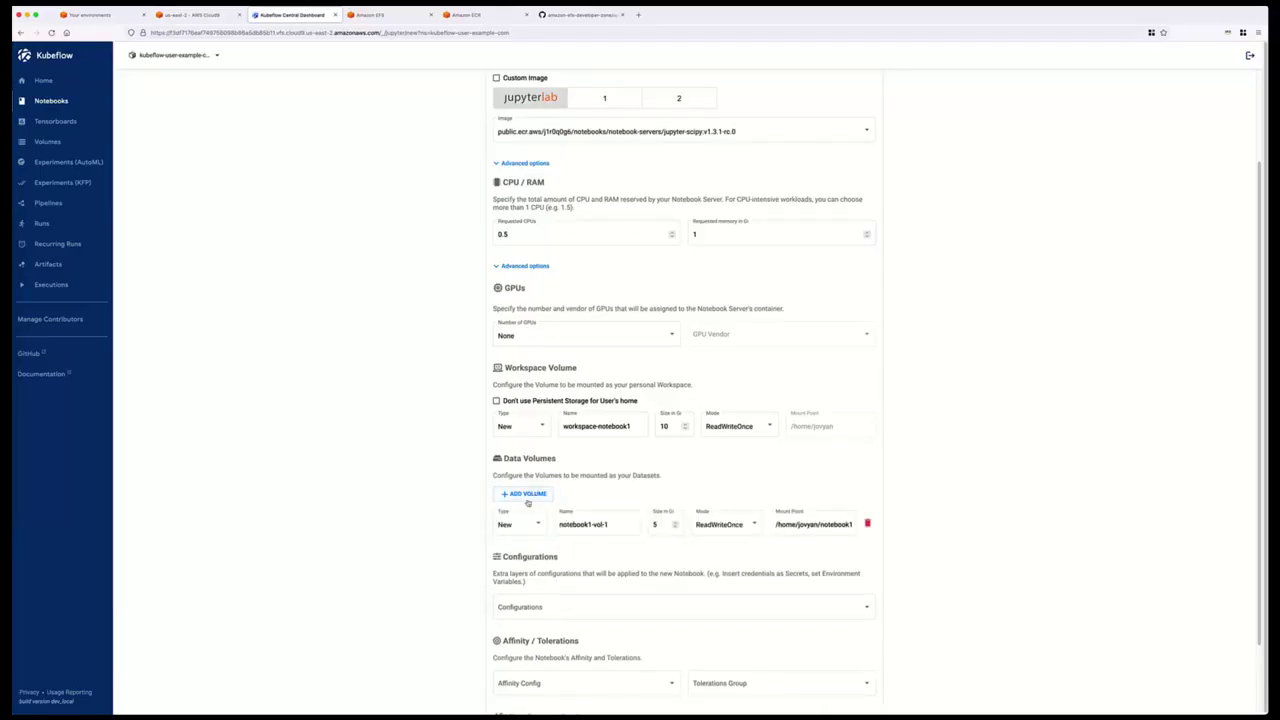
left_click(537, 525)
left_click(519, 546)
left_click_drag(608, 524, 536, 524)
type("dataset")
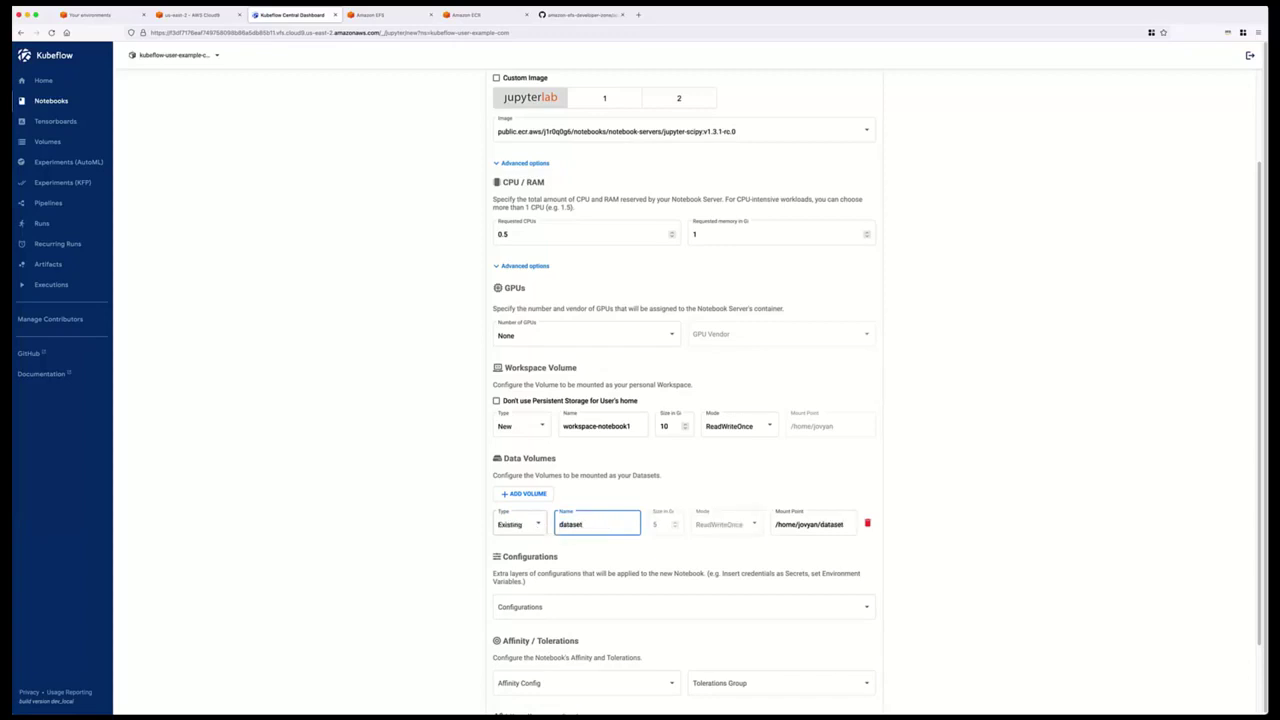
scroll(588, 551, "down", 3)
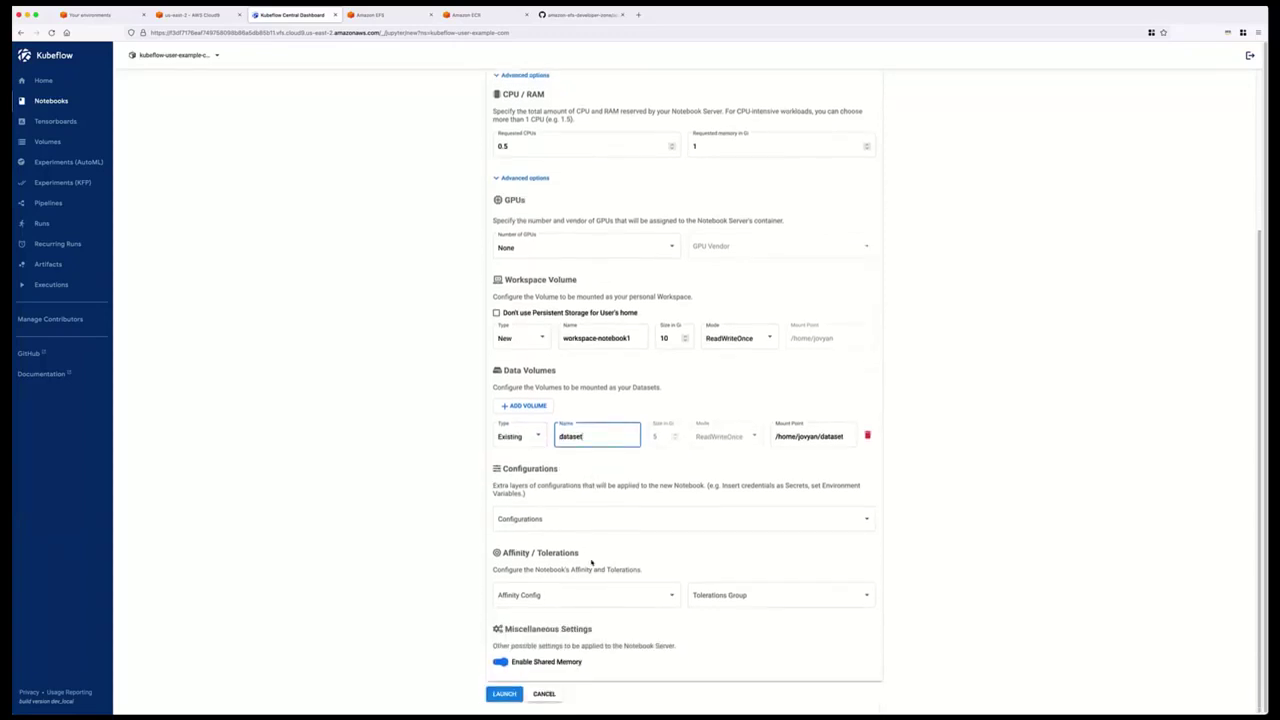
left_click(504, 693)
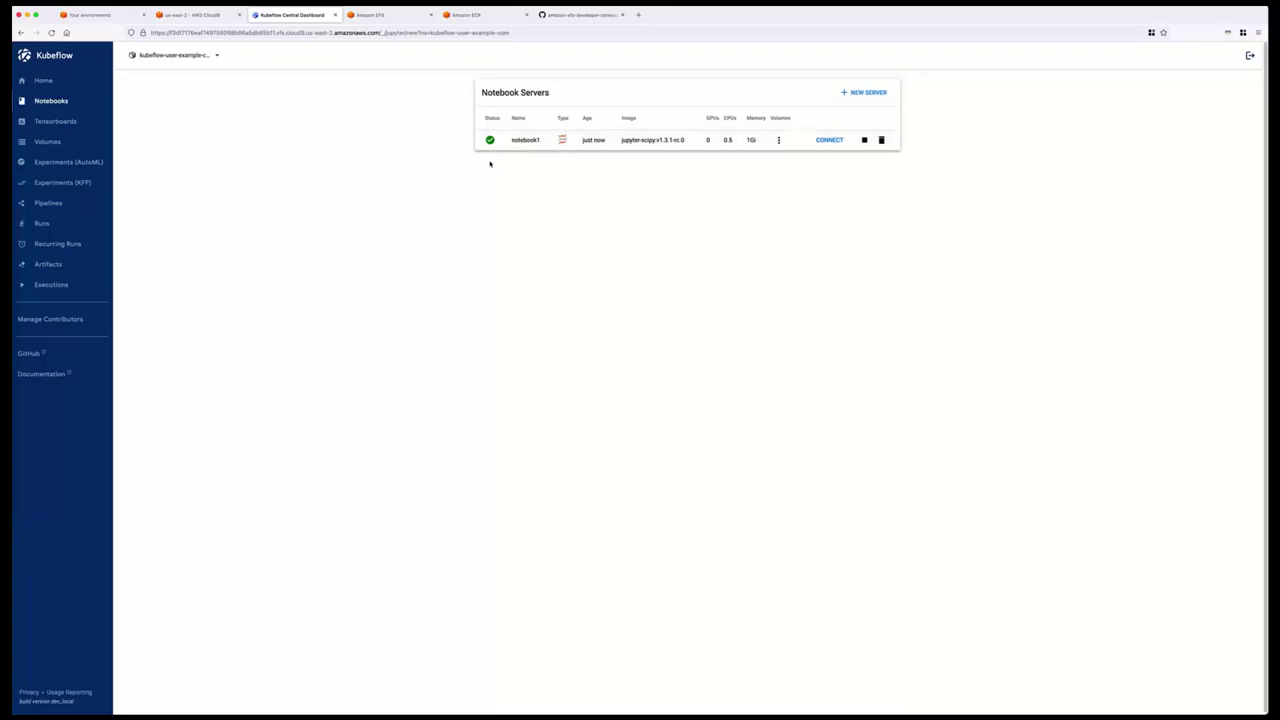
- Check the status and storage classes of the Kubeflow volumes, and refresh the access points of myEFS1 in the Amazon EFS console
left_click(50, 143)
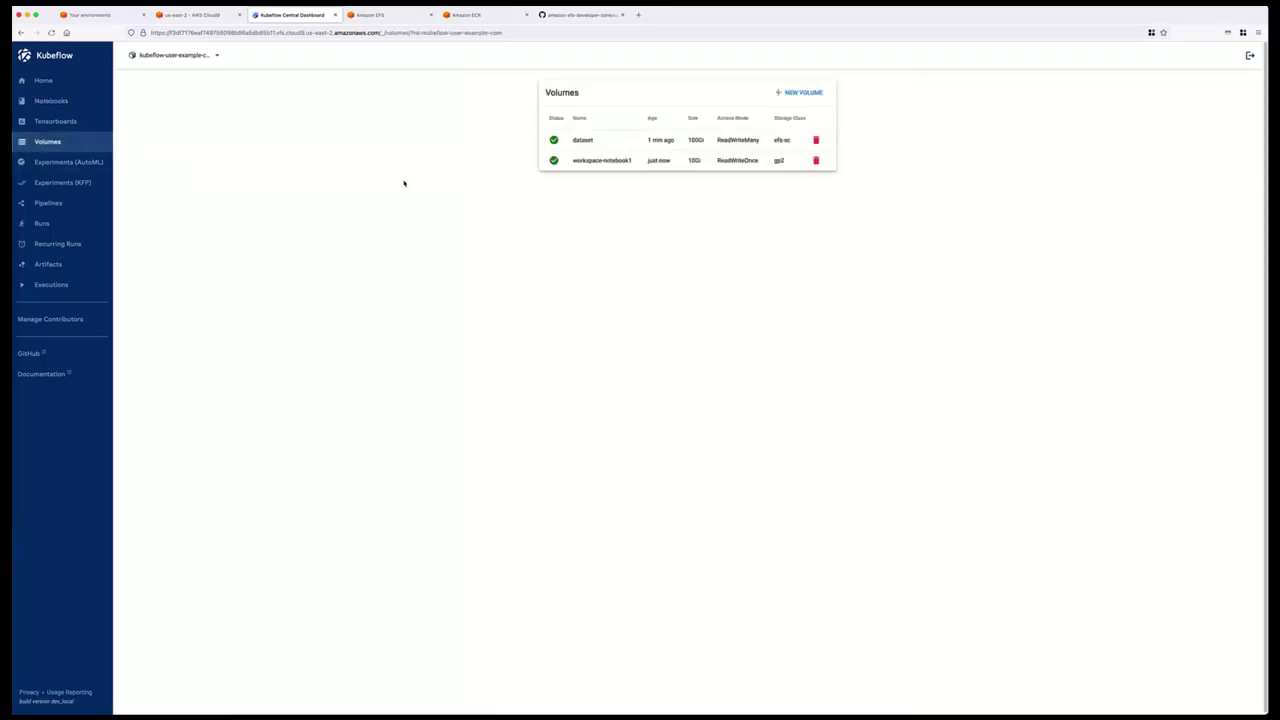
double_click(590, 140)
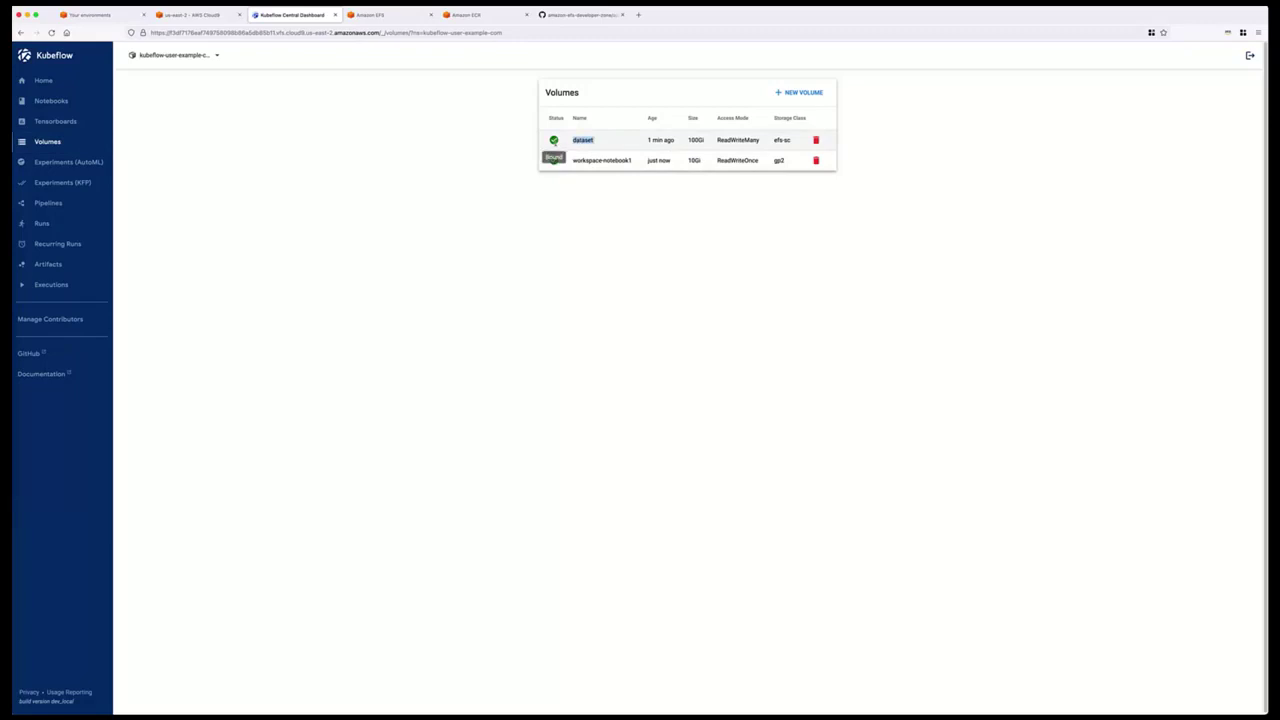
left_click_drag(572, 160, 632, 161)
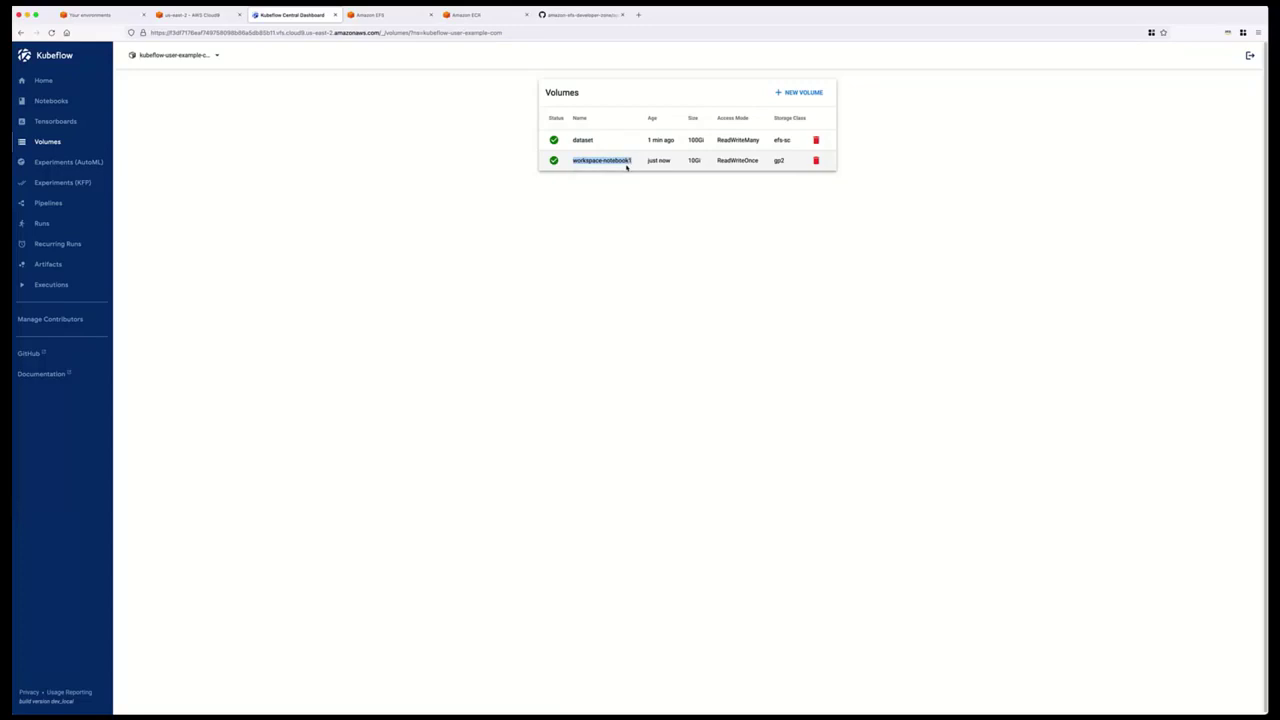
double_click(779, 160)
left_click(367, 15)
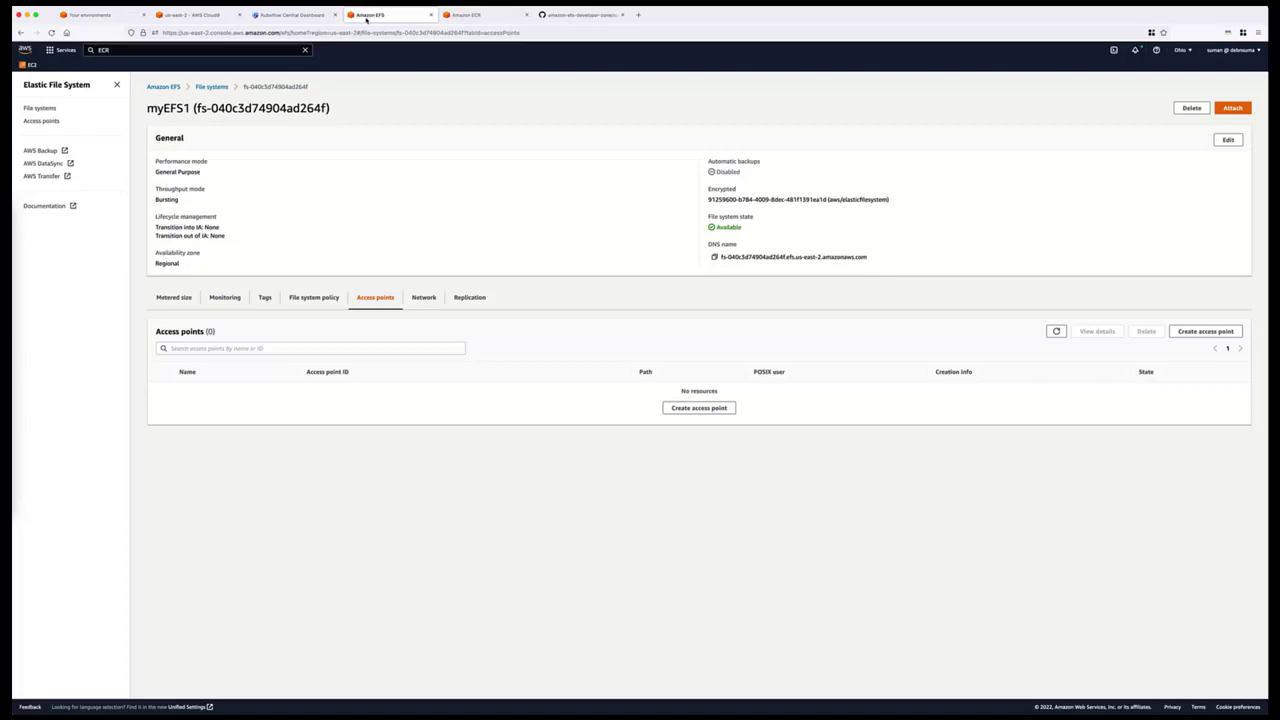
left_click(1058, 331)
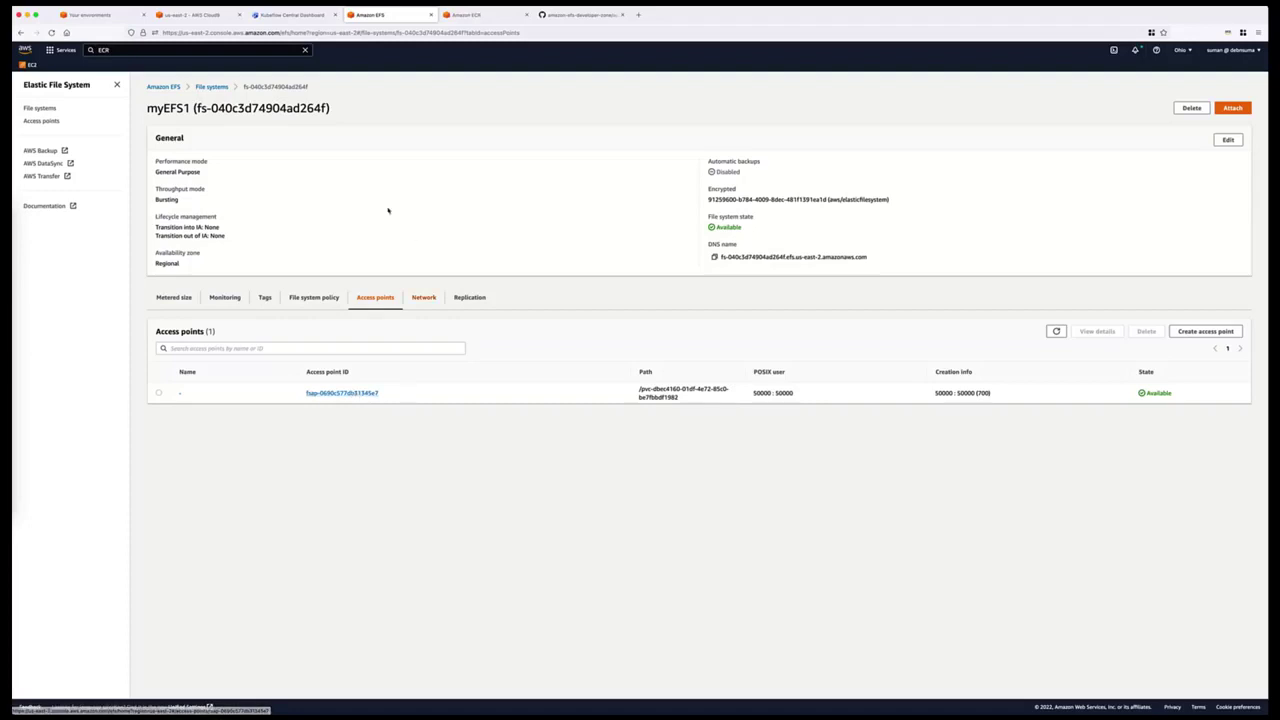
- In the Kubeflow dashboard, connect to the notebook1 server and create a Python 3 notebook in JupyterLab
left_click(296, 15)
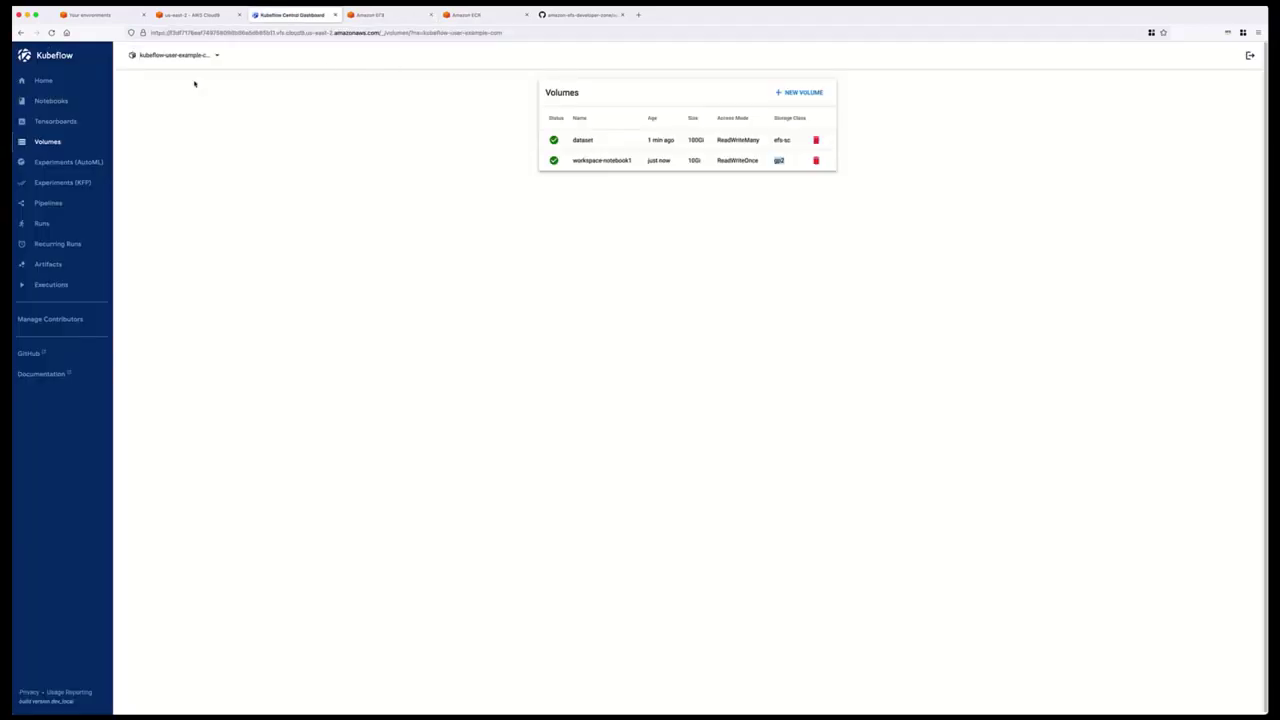
left_click(50, 101)
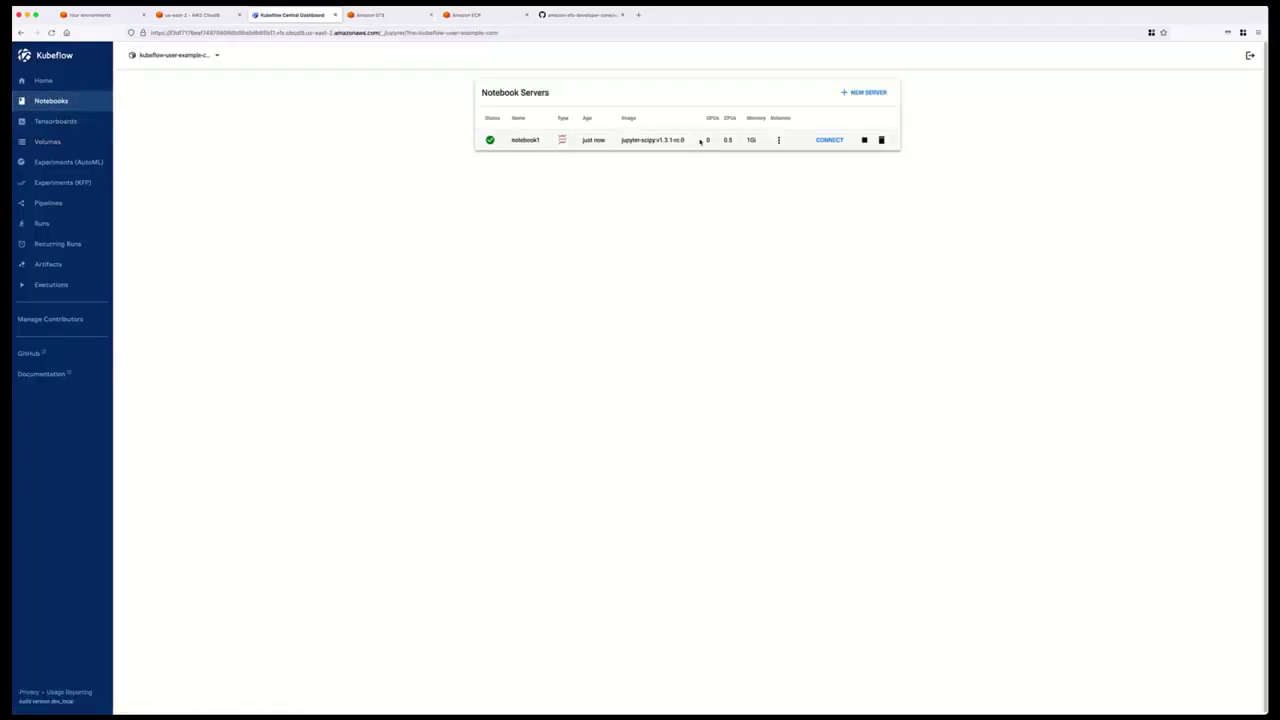
left_click(825, 141)
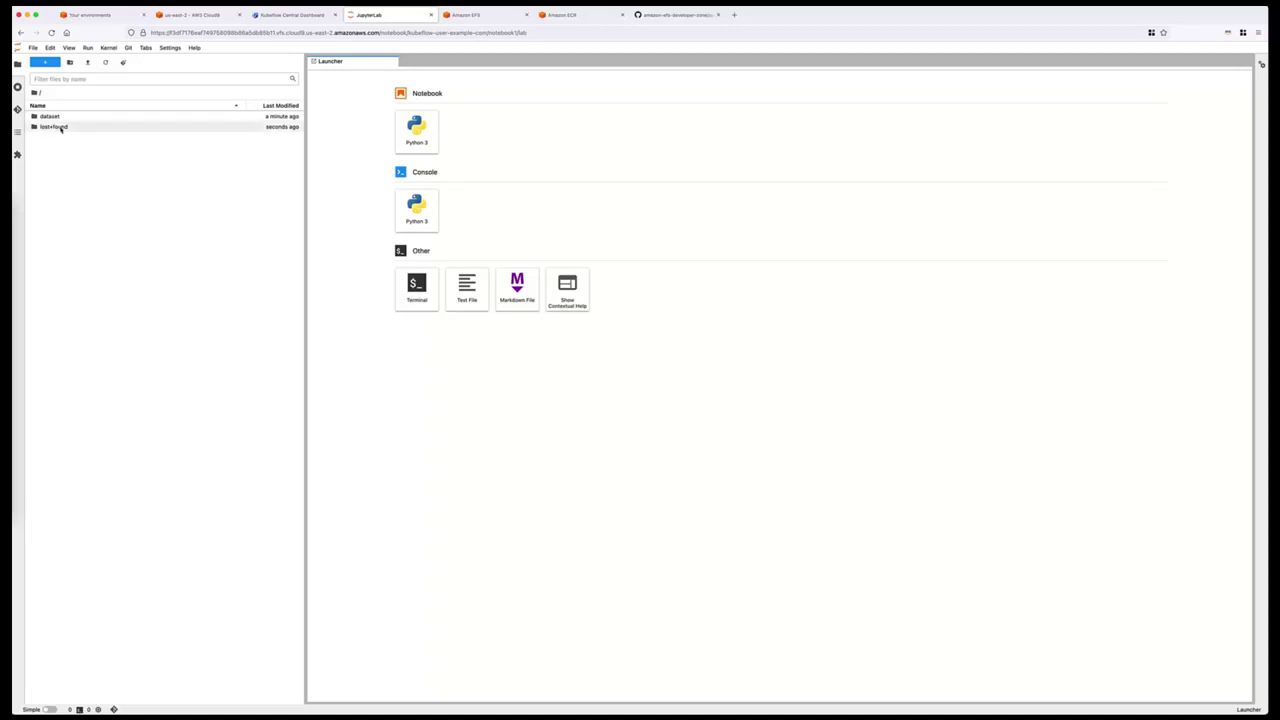
left_click(423, 139)
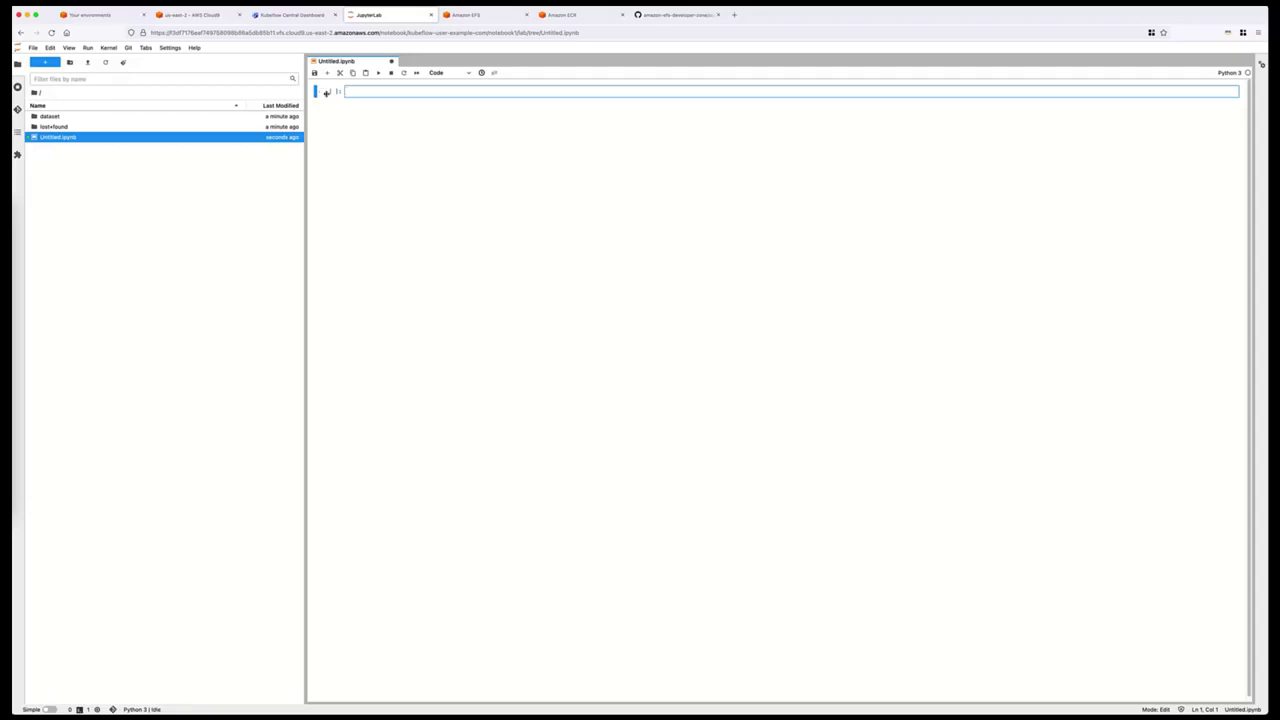
- Copy the flower_photos.tgz download, extraction and removal commands from the Cloud9 notes and run them in the JupyterLab notebook's first cell
left_click(197, 16)
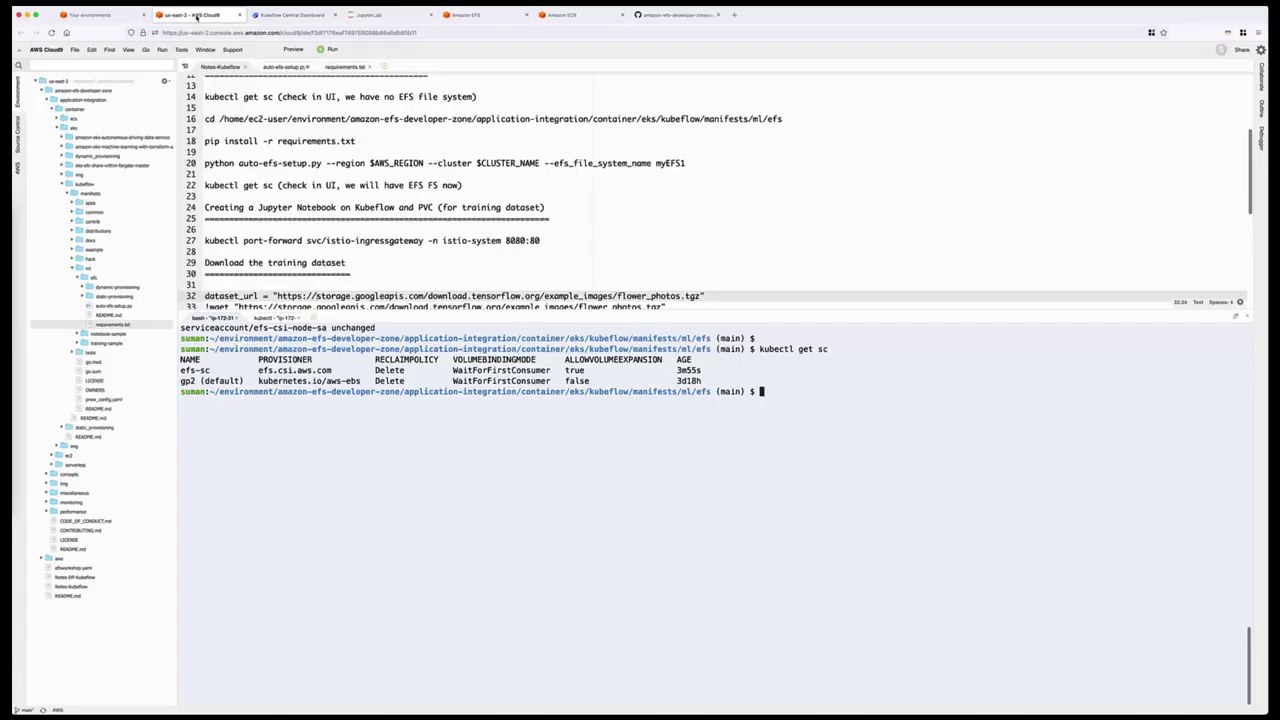
scroll(305, 240, "down", 3)
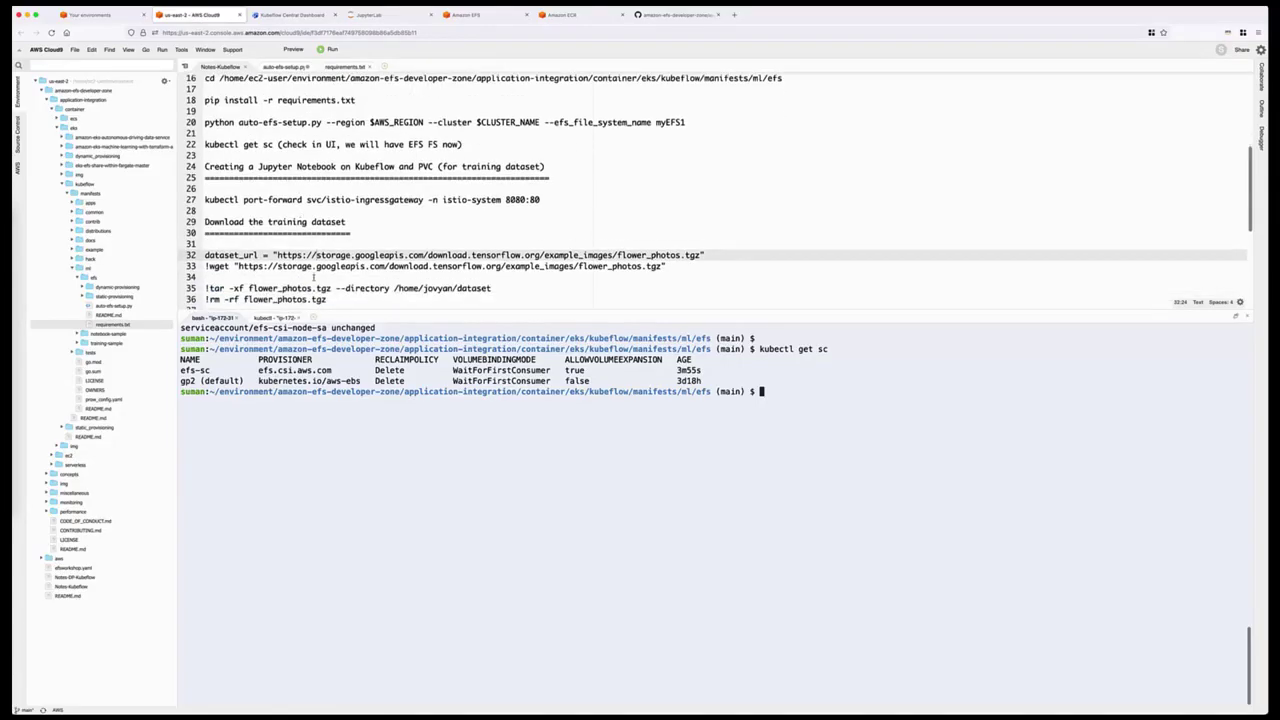
left_click_drag(329, 270, 205, 224)
key("super+c")
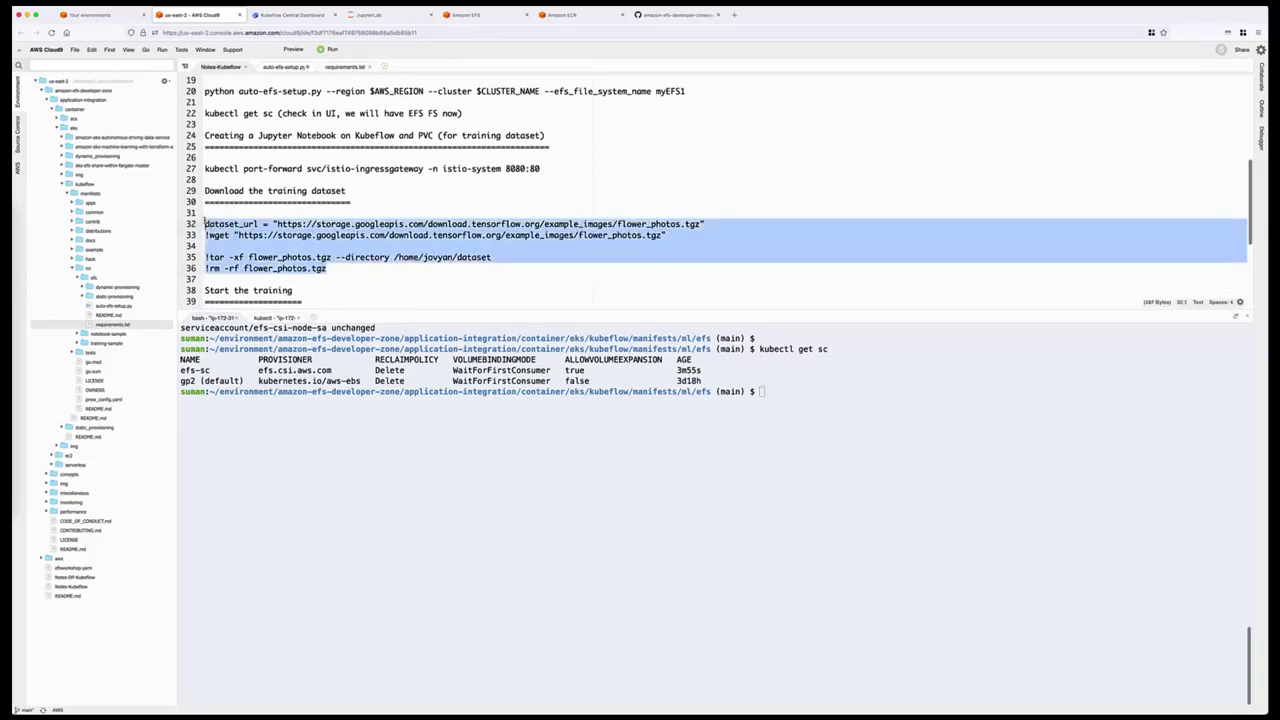
left_click(290, 15)
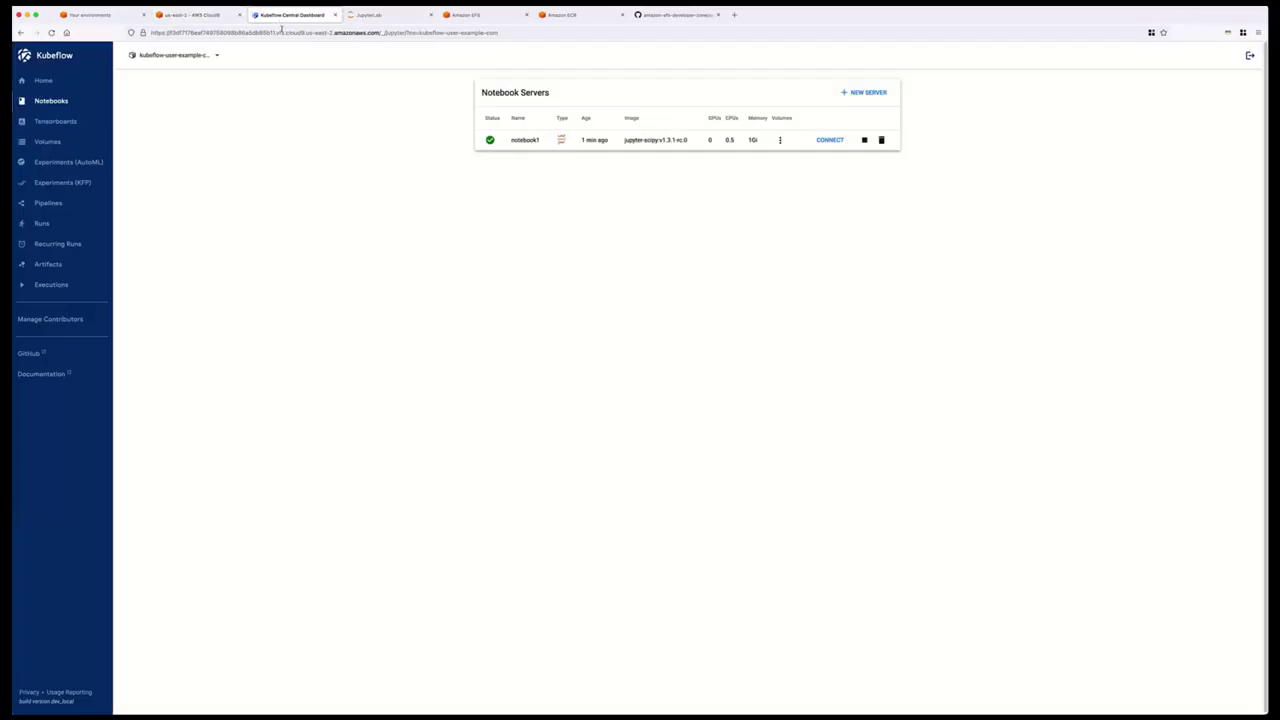
left_click(372, 17)
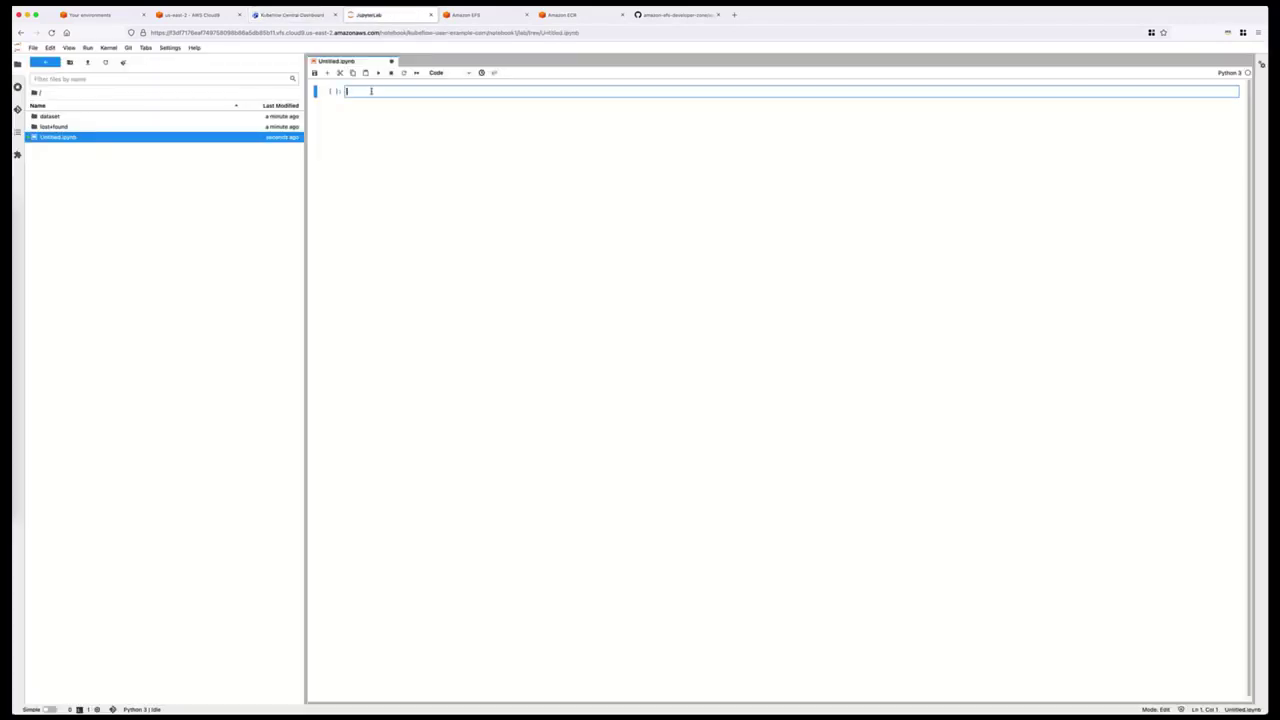
key("super+v")
key("shift+Return")
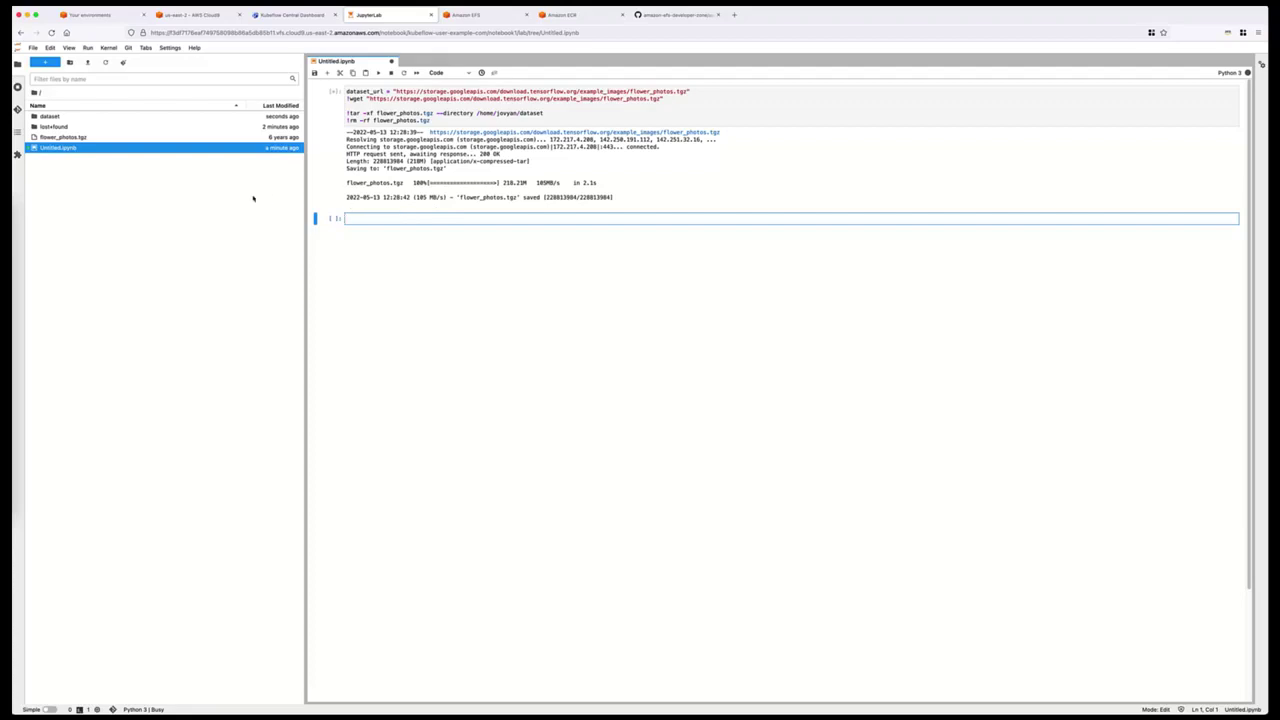
- Browse into the dataset folder and its flower_photos subfolder to examine the extracted training data
left_click(50, 117)
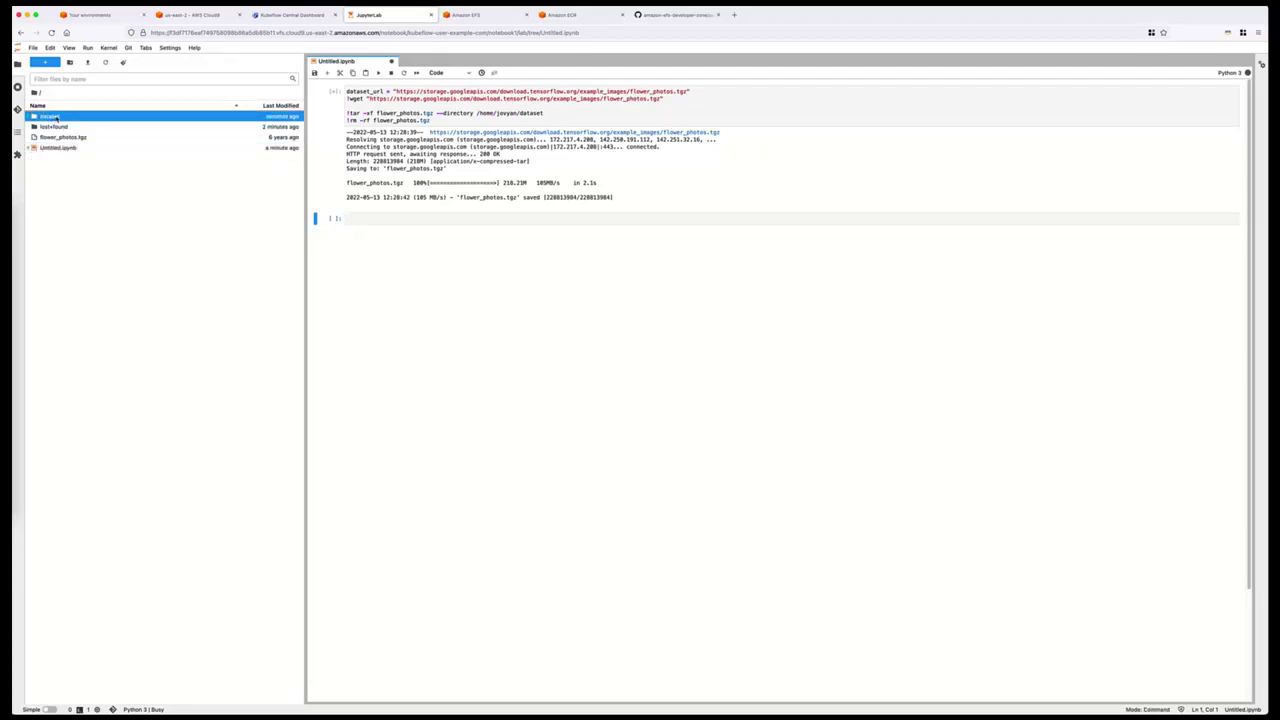
double_click(56, 118)
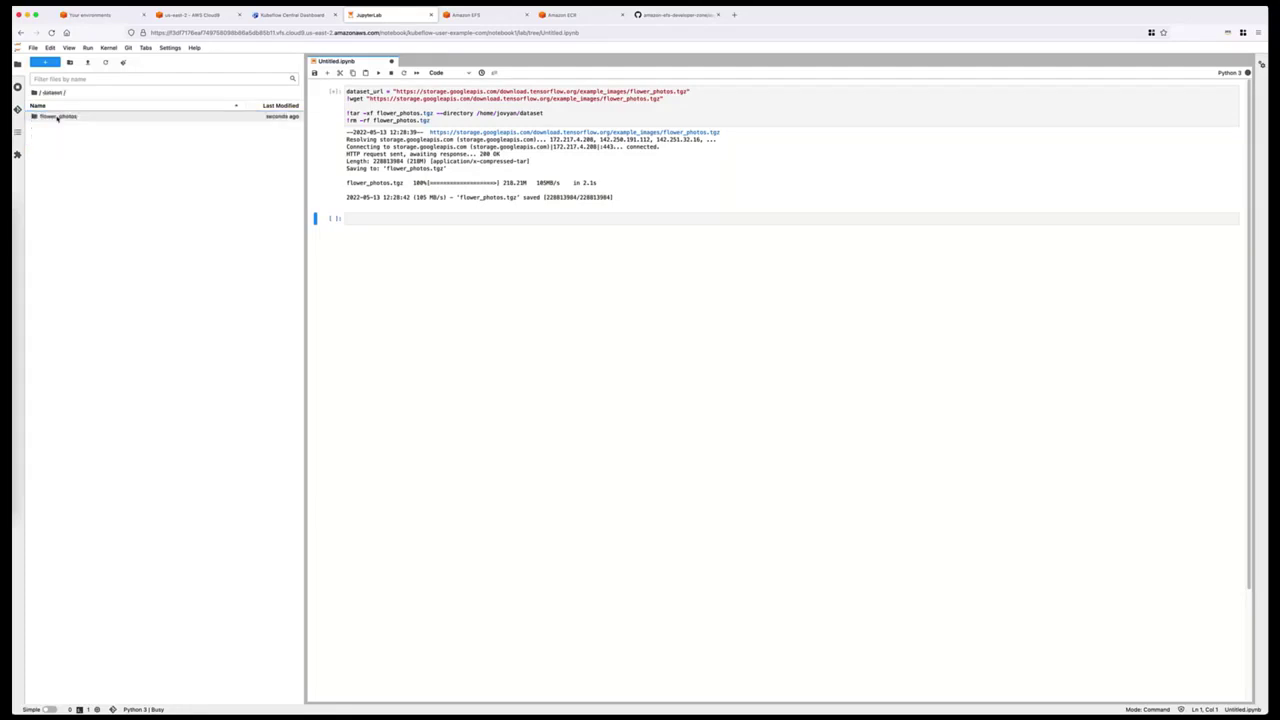
double_click(56, 118)
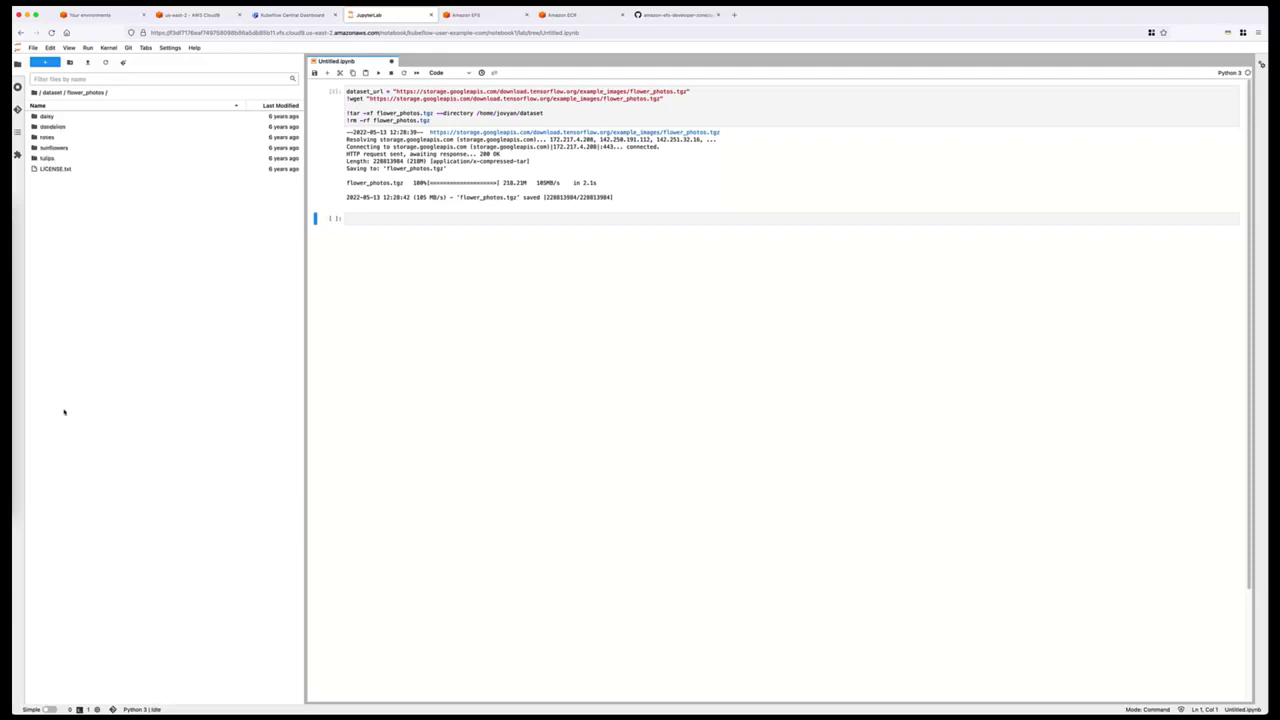
left_click(371, 220)
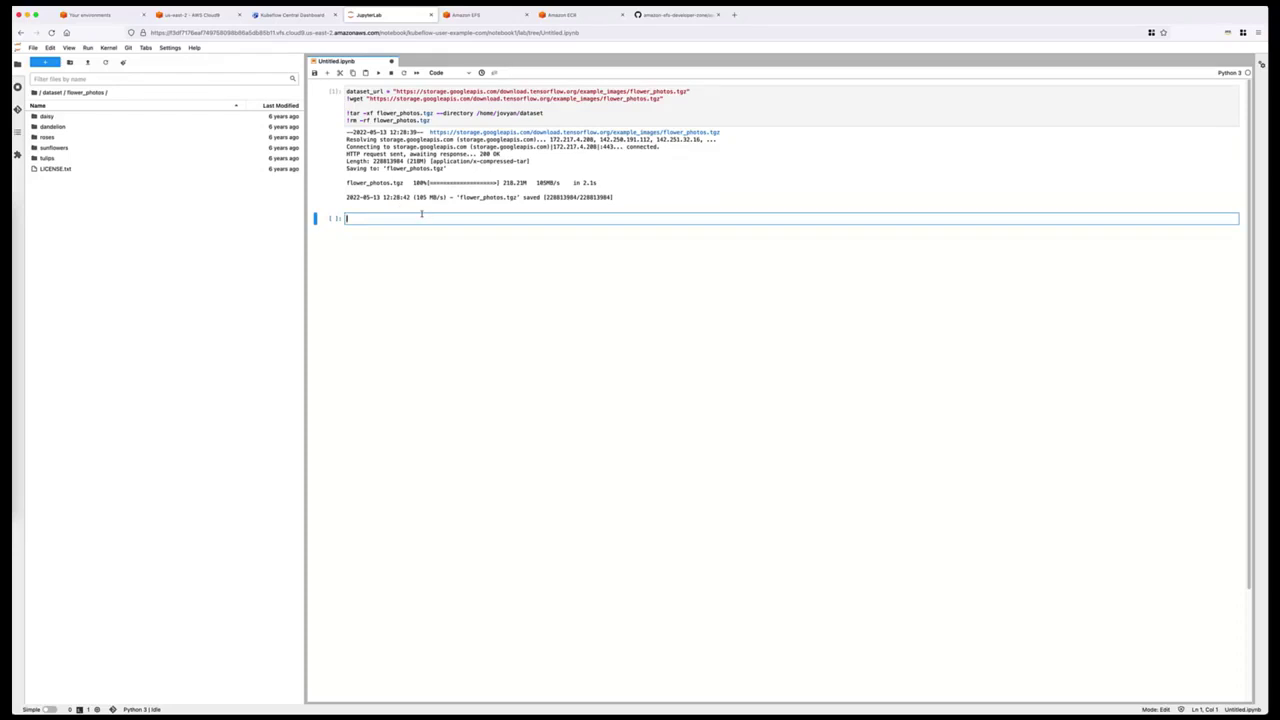
- Open the sunflowers folder and view two of its sample images
left_click(54, 148)
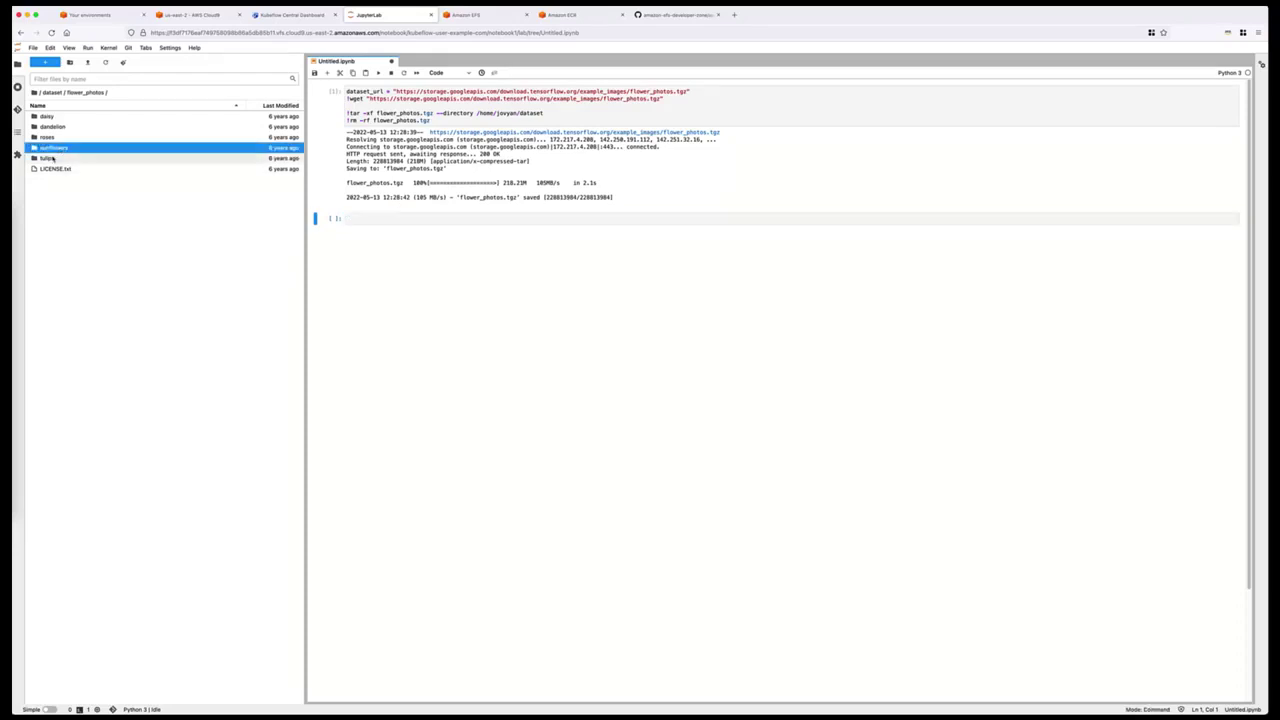
double_click(60, 148)
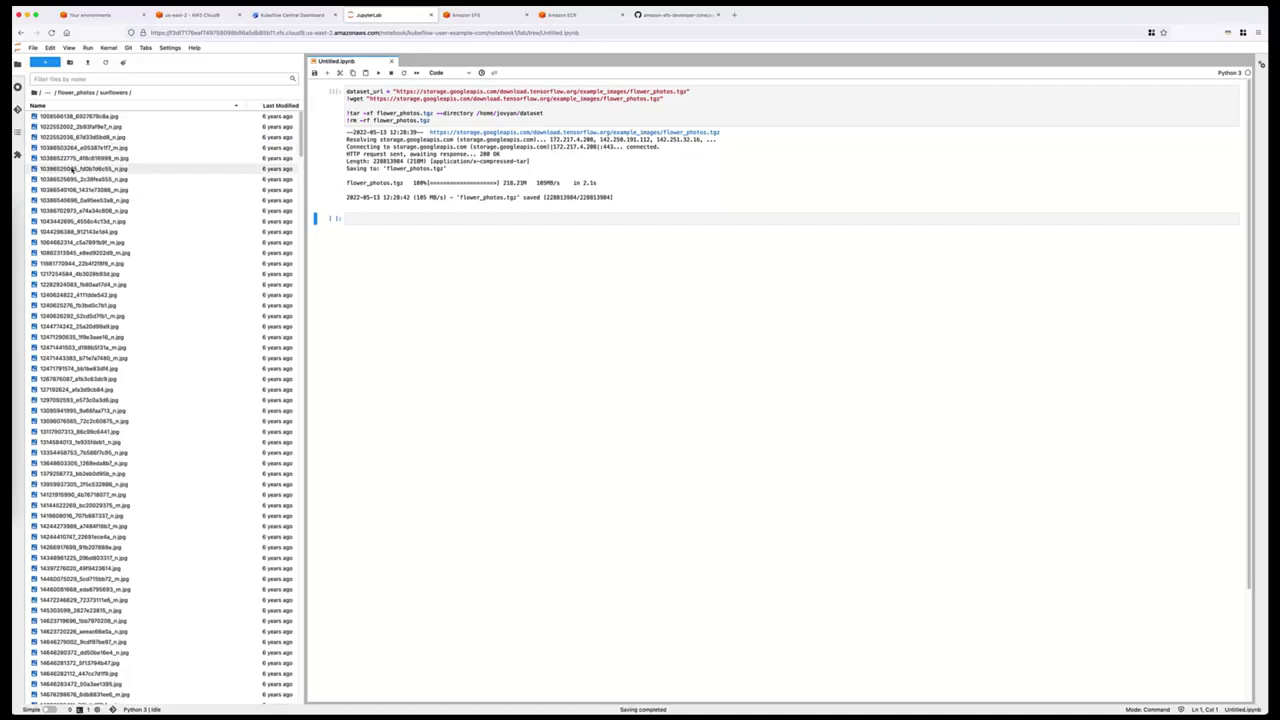
double_click(72, 169)
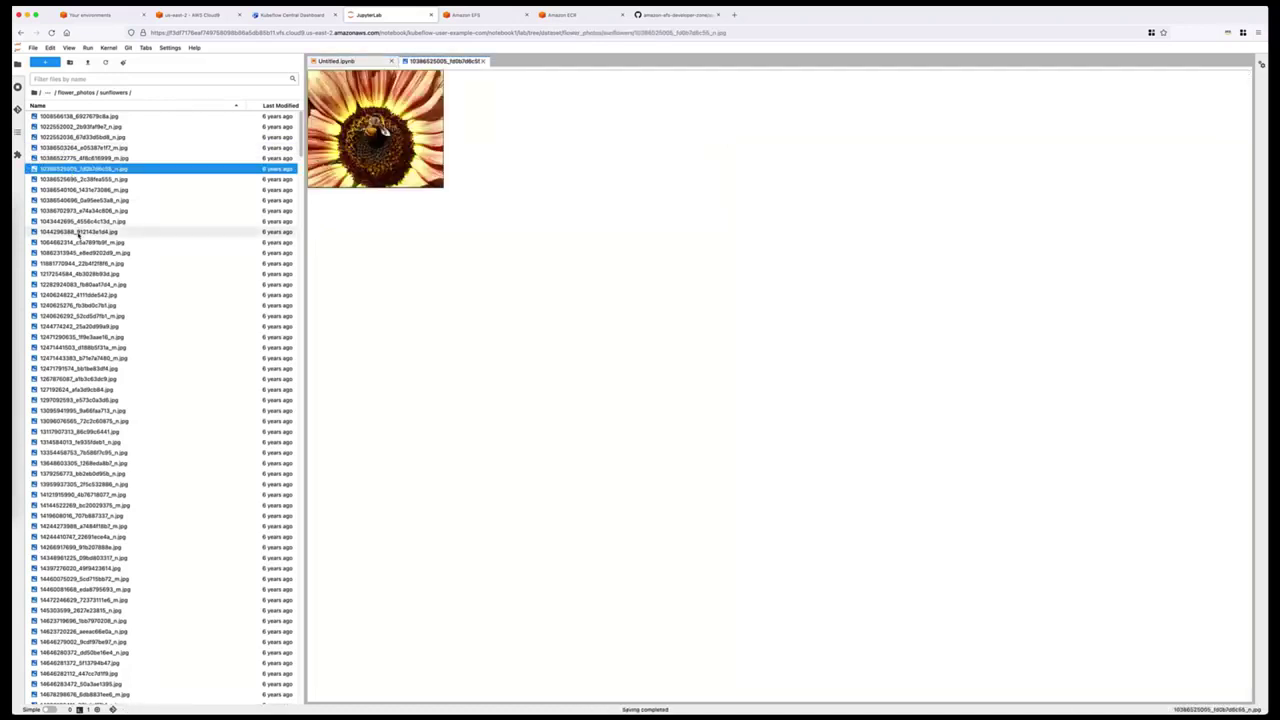
double_click(78, 232)
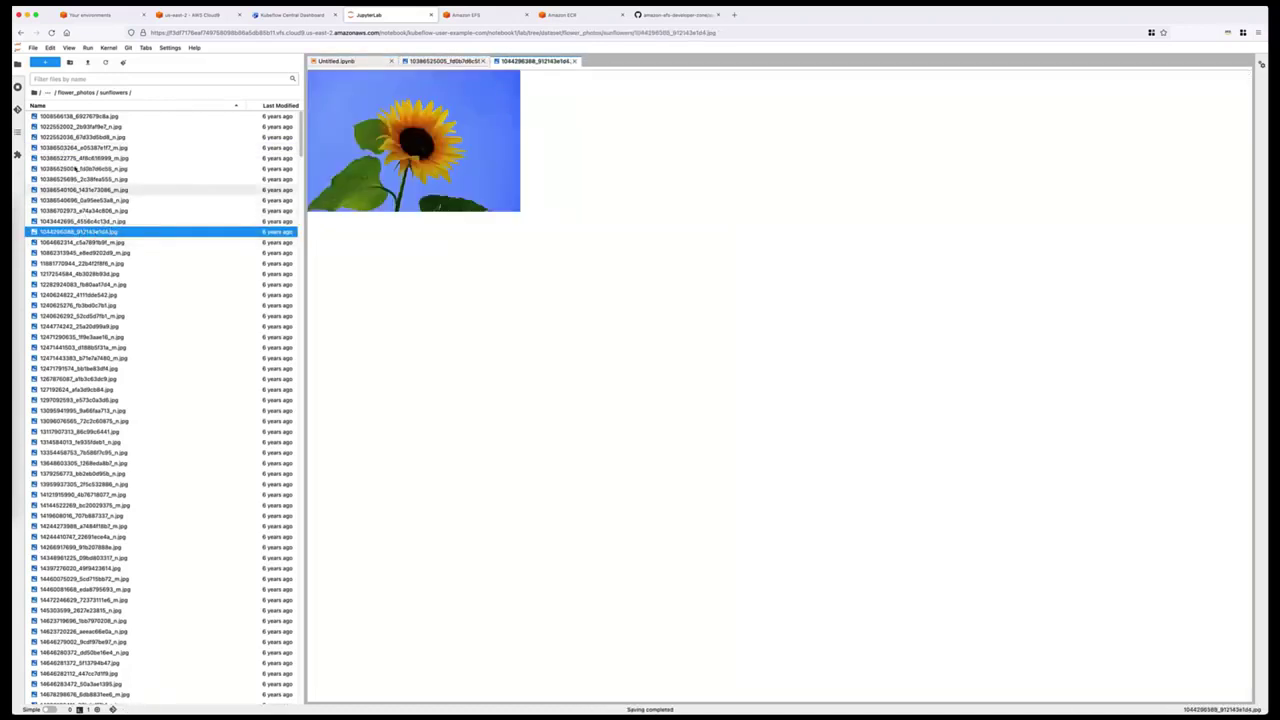
- View one more sunflower sample image, close JupyterLab and check the myEFS1 file system in the EFS console
double_click(80, 137)
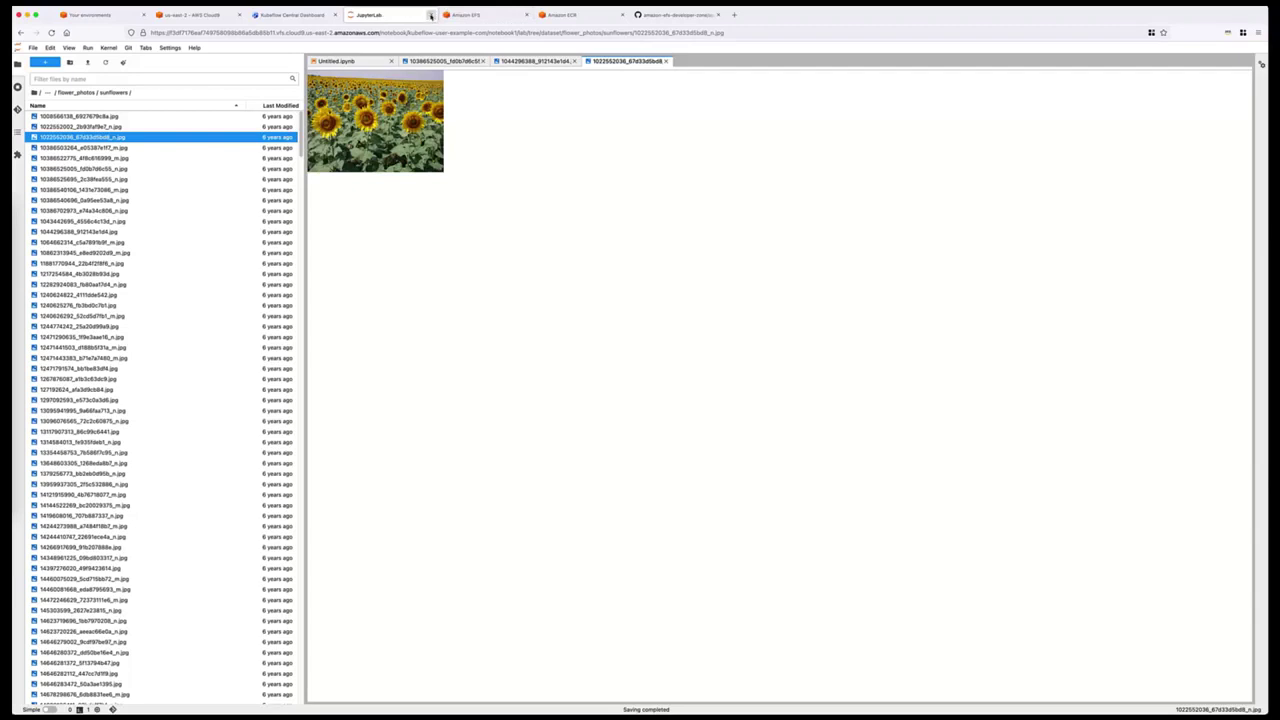
left_click(430, 15)
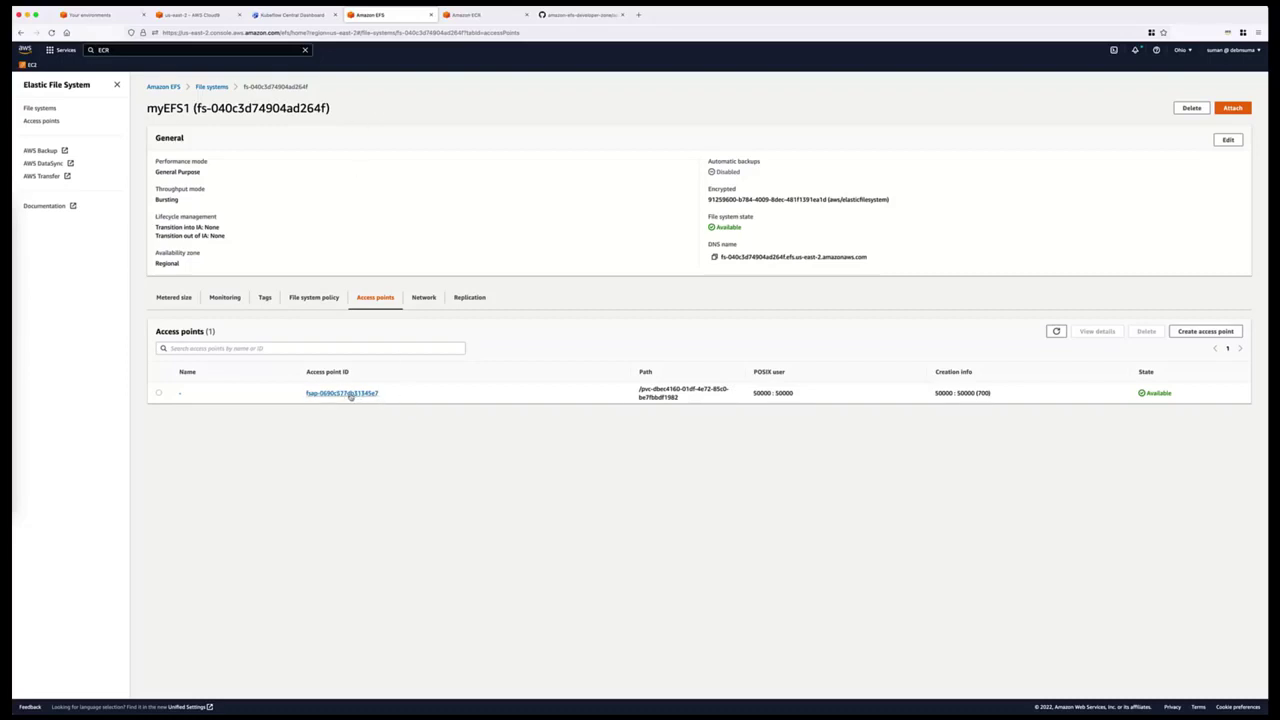
double_click(160, 107)
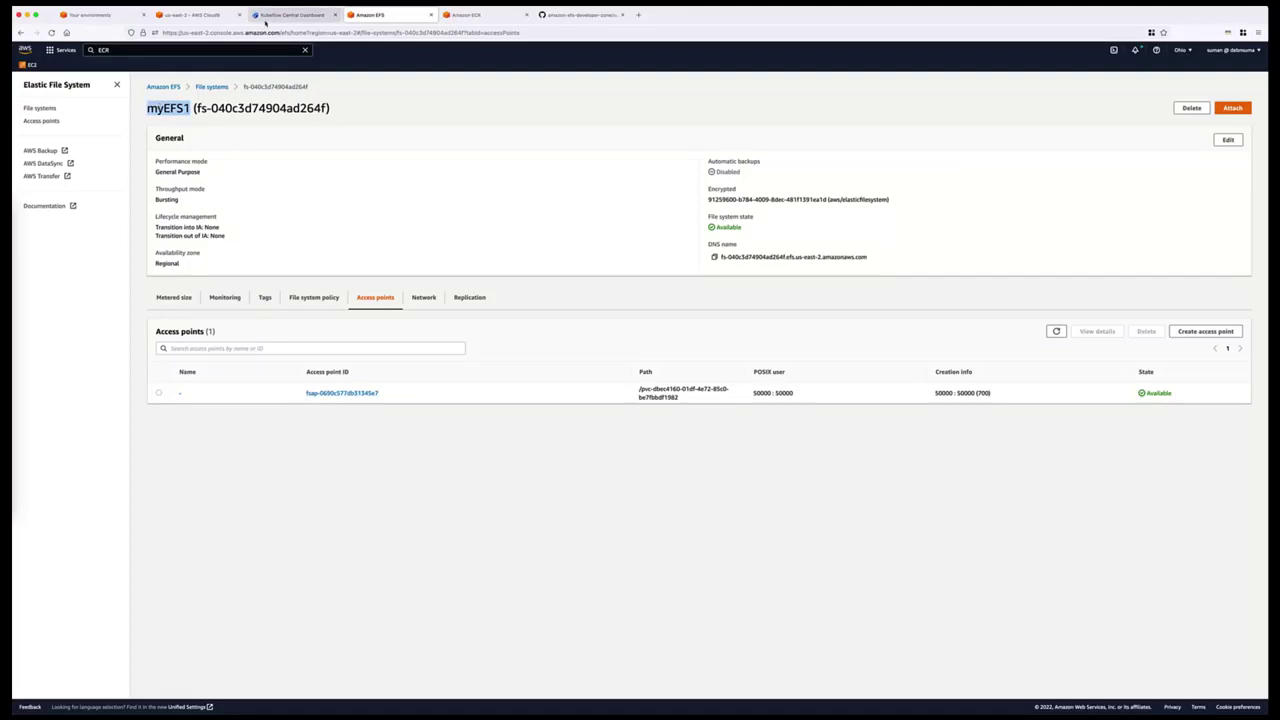
- Switch to Cloud9, review the "Start the training" commands in Notes-Kubeflow, and bring up the architecture slide in PowerPoint
left_click(203, 19)
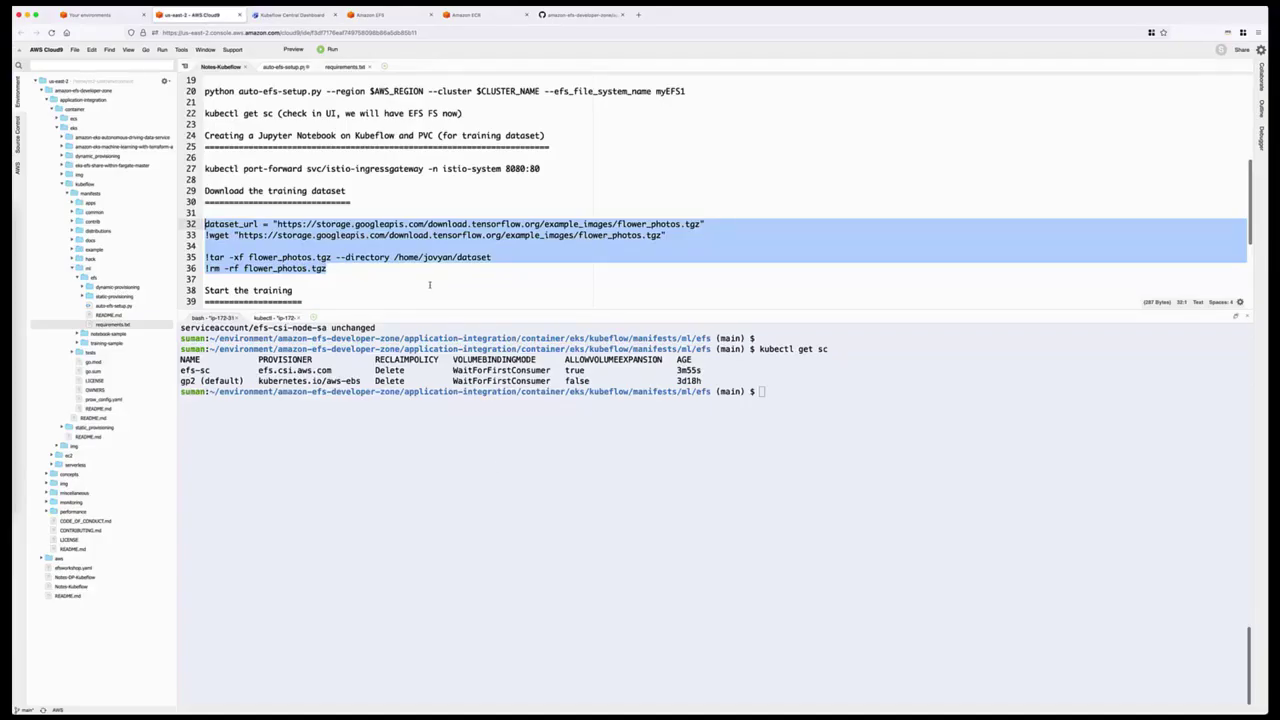
left_click(425, 235)
scroll(425, 235, "down", 5)
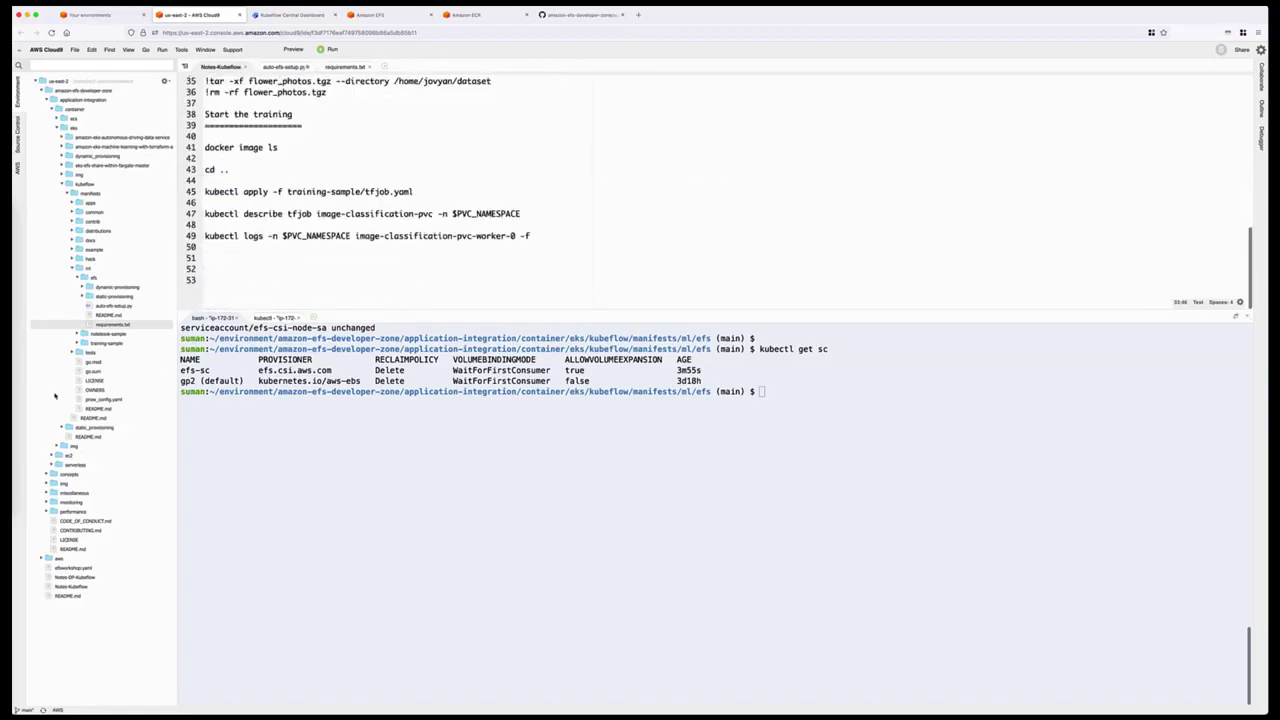
left_click(8, 375)
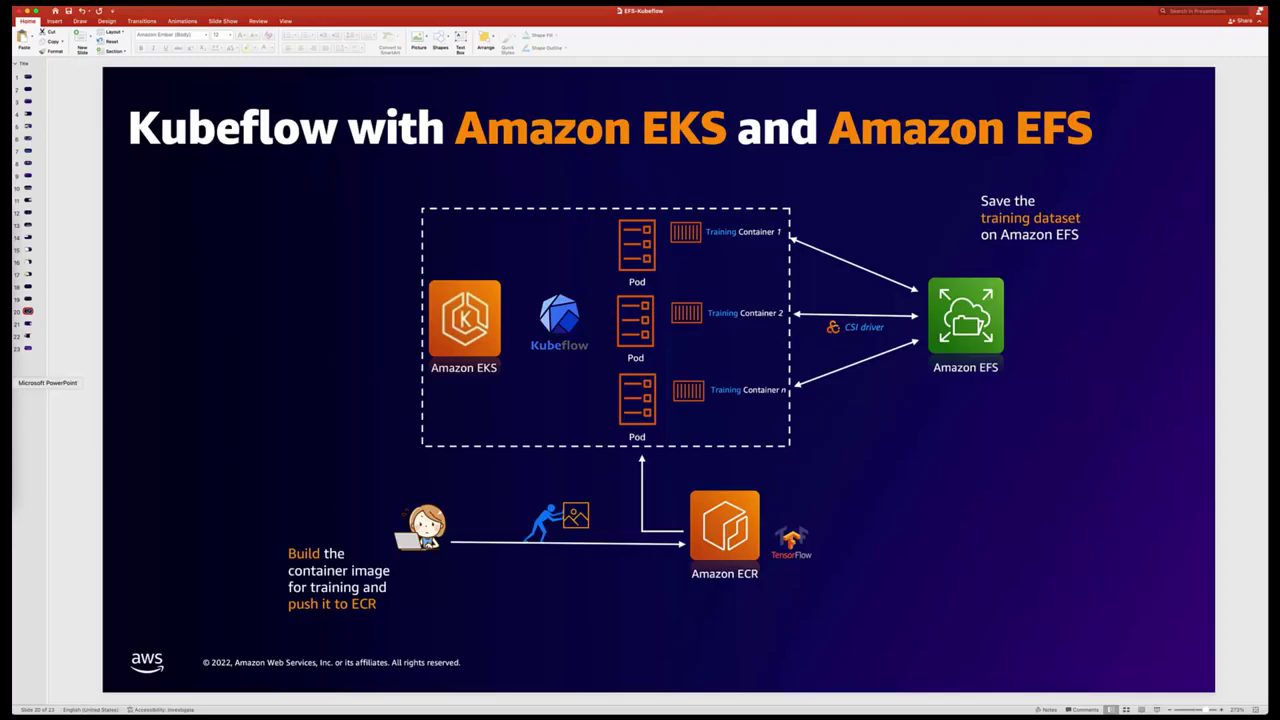
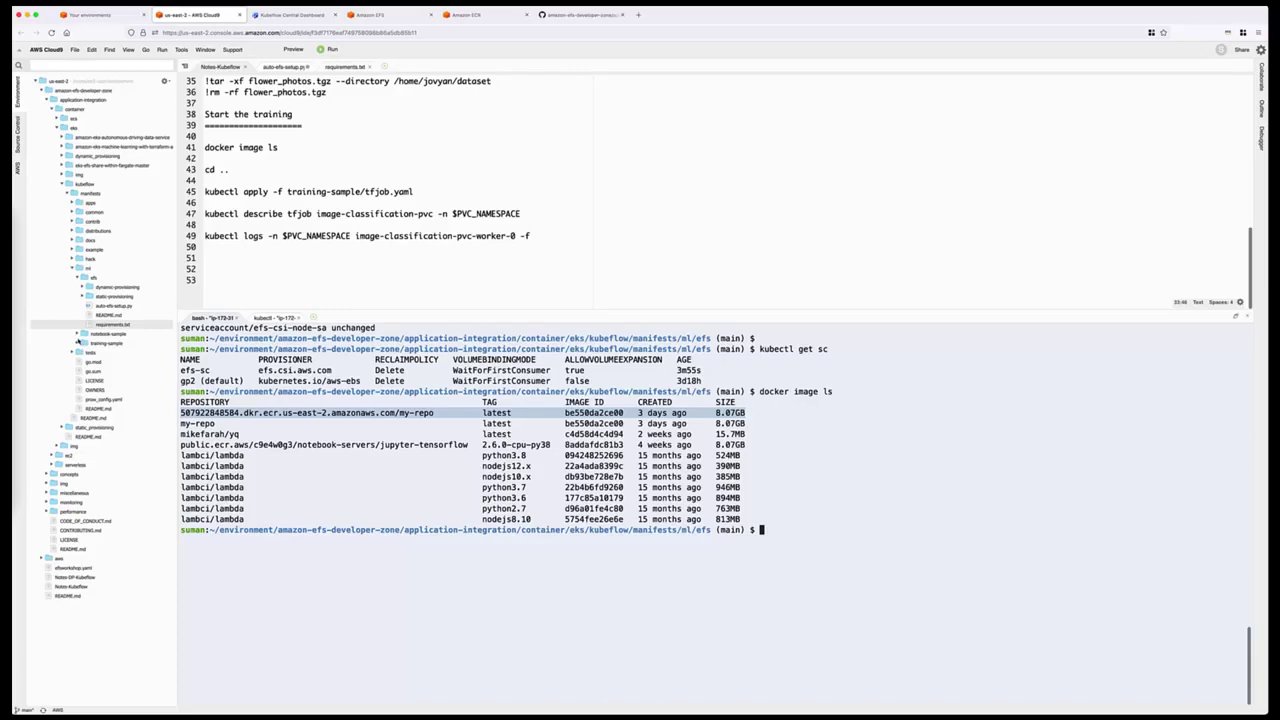
- Open the Dockerfile in the training-sample folder and examine its base image line and its reference to training.py
left_click(80, 328)
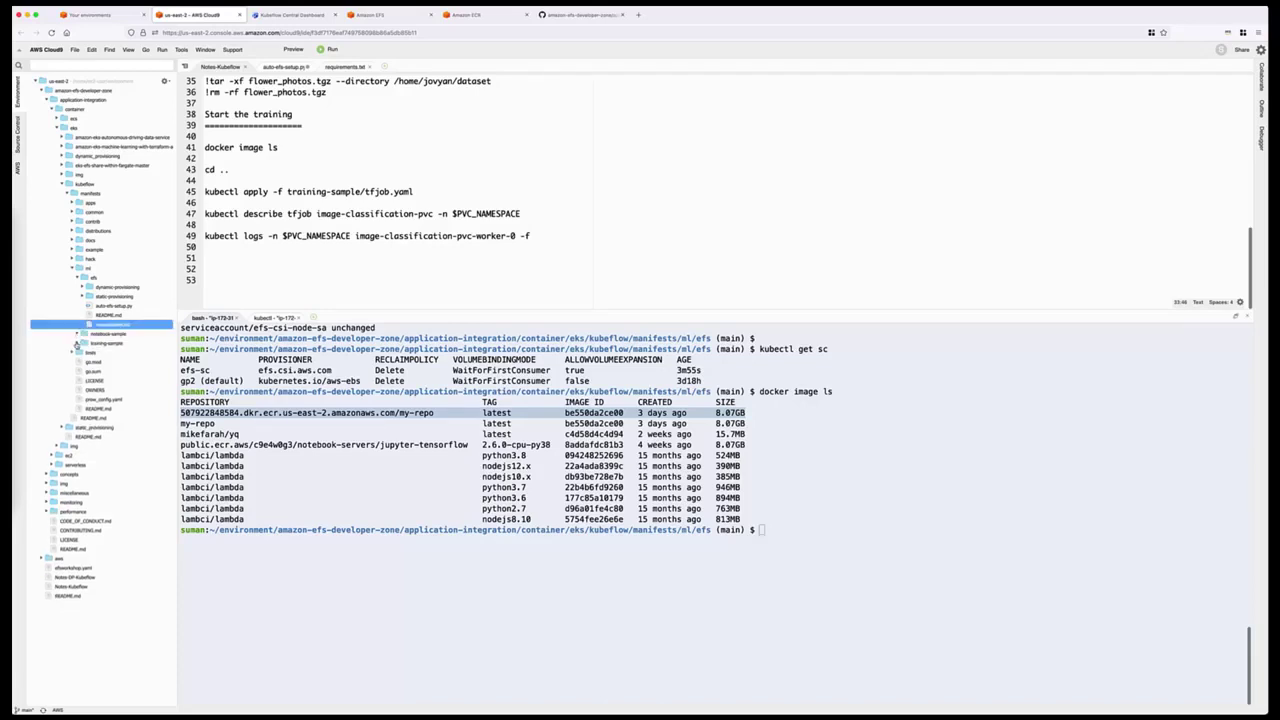
left_click(78, 345)
double_click(103, 353)
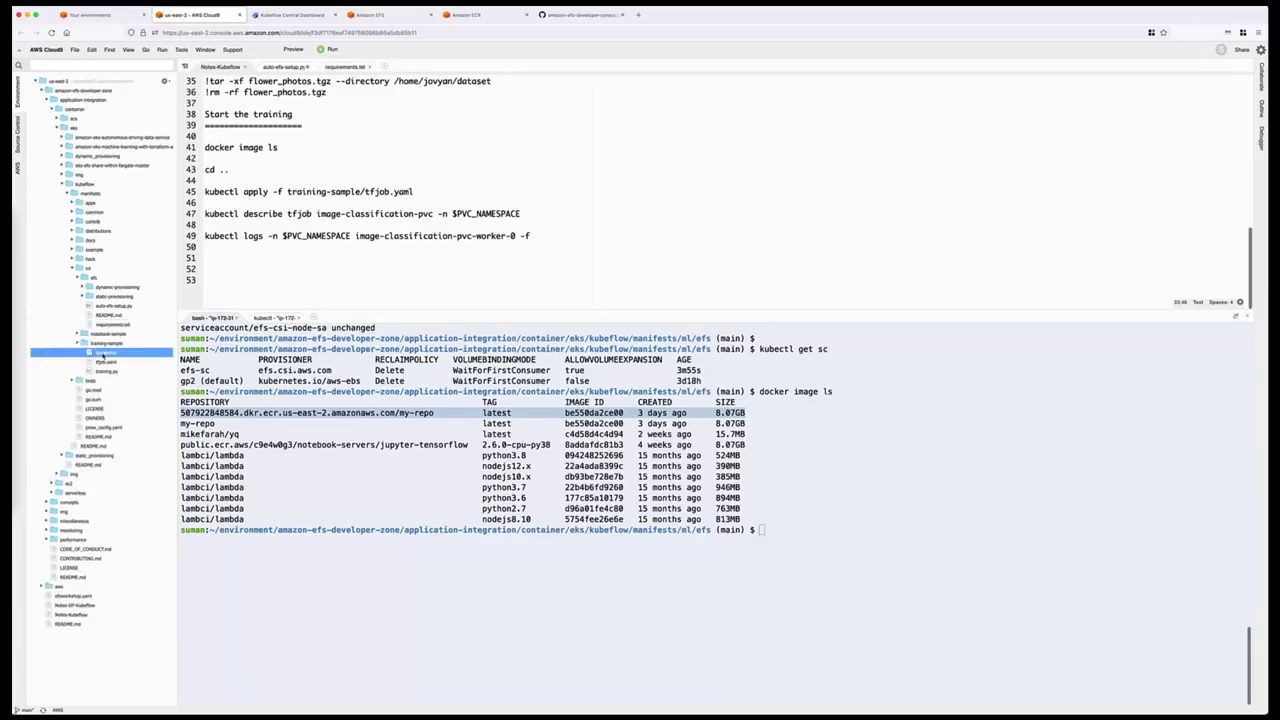
left_click(276, 183)
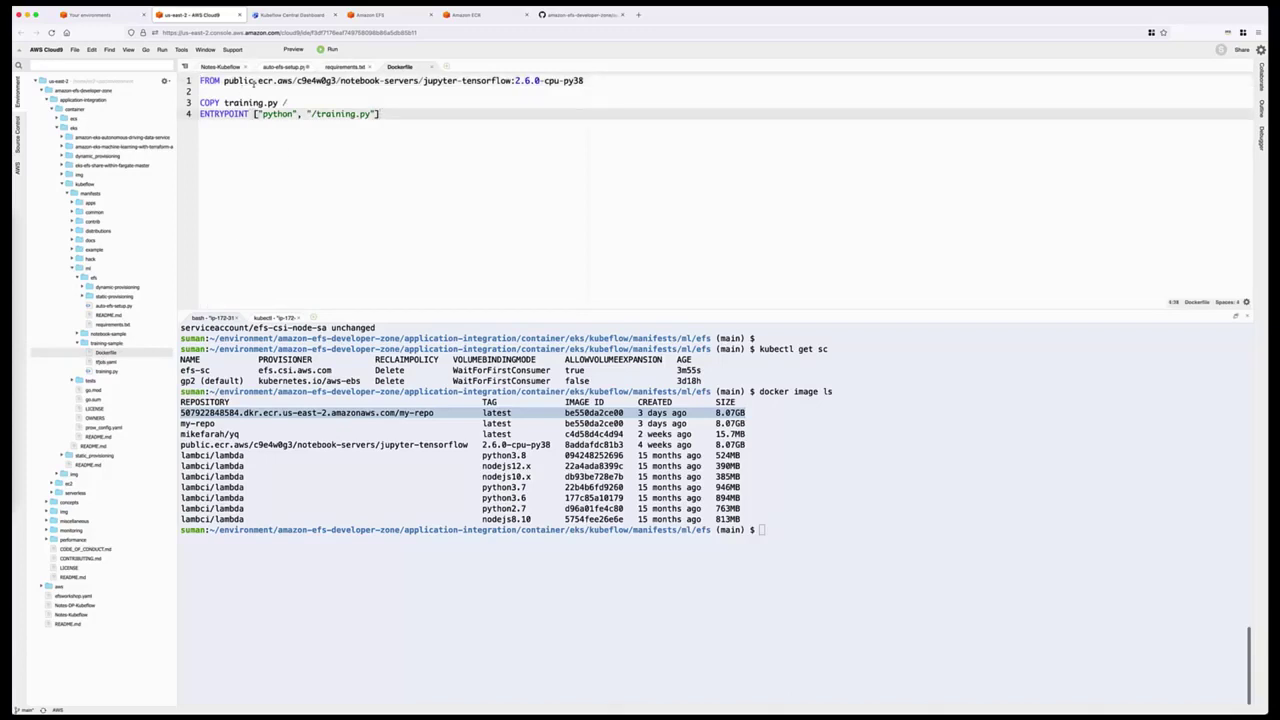
left_click_drag(200, 80, 593, 84)
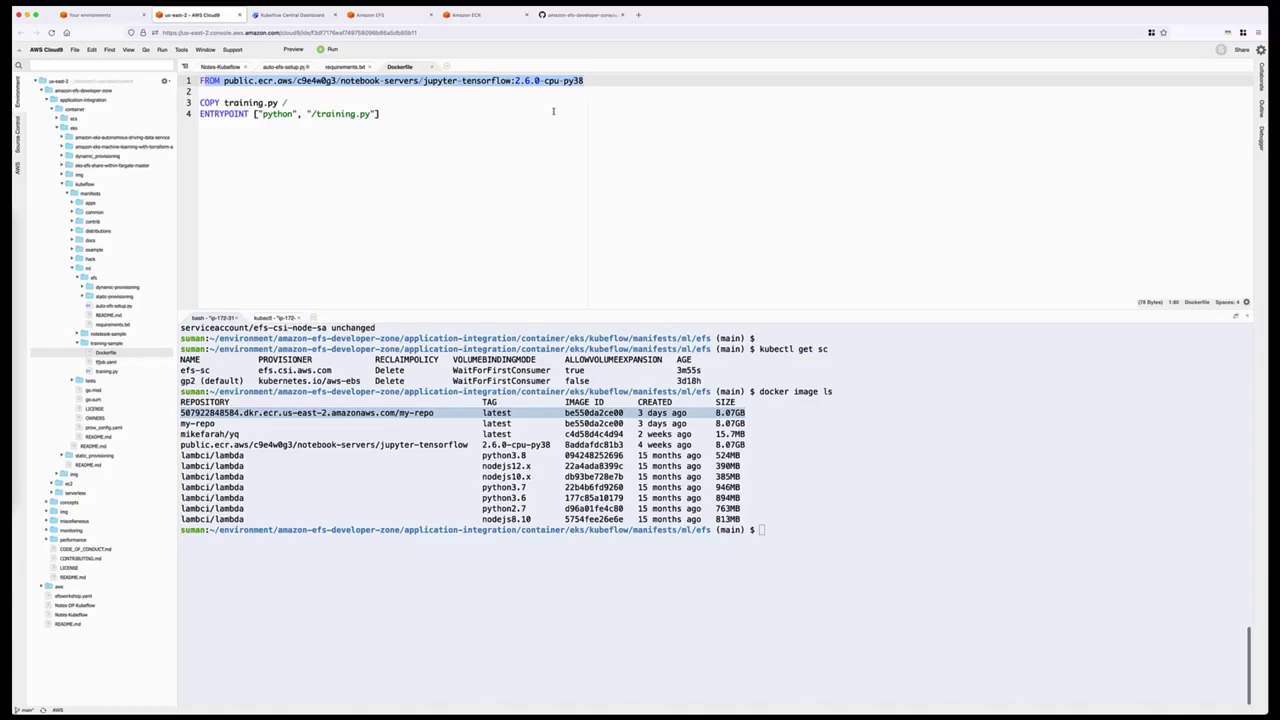
left_click_drag(224, 103, 280, 103)
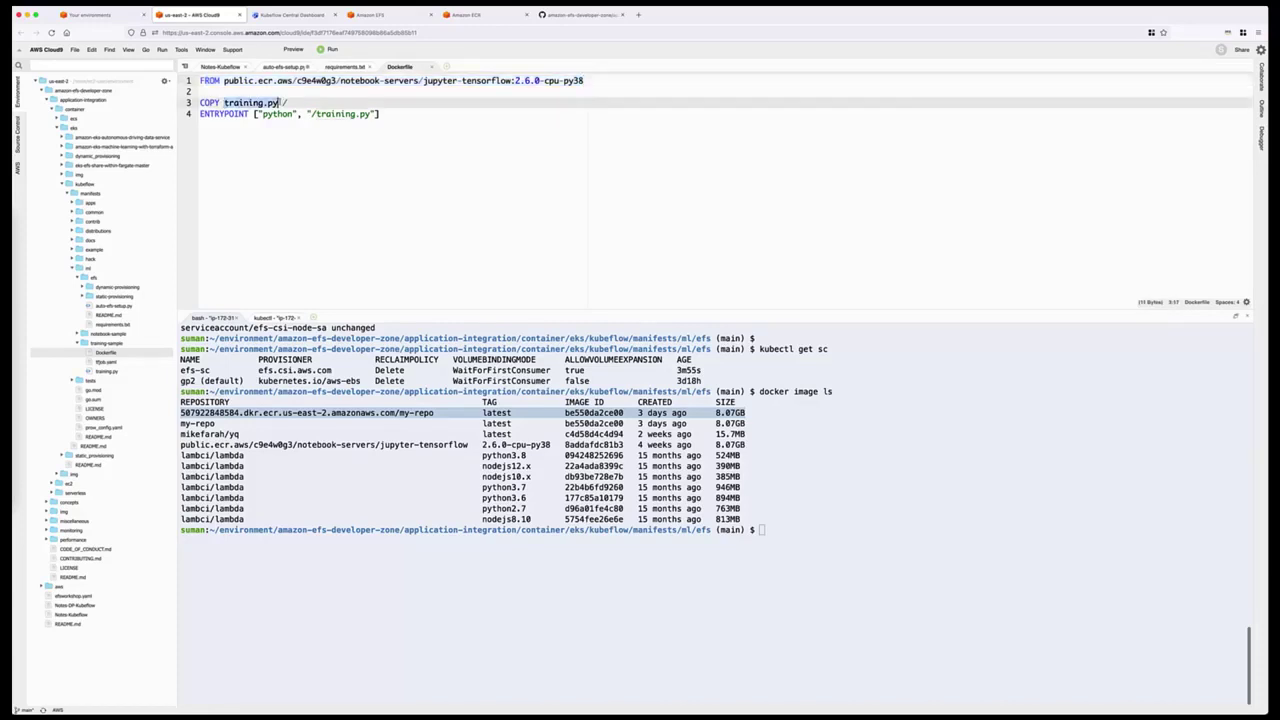
left_click(105, 371)
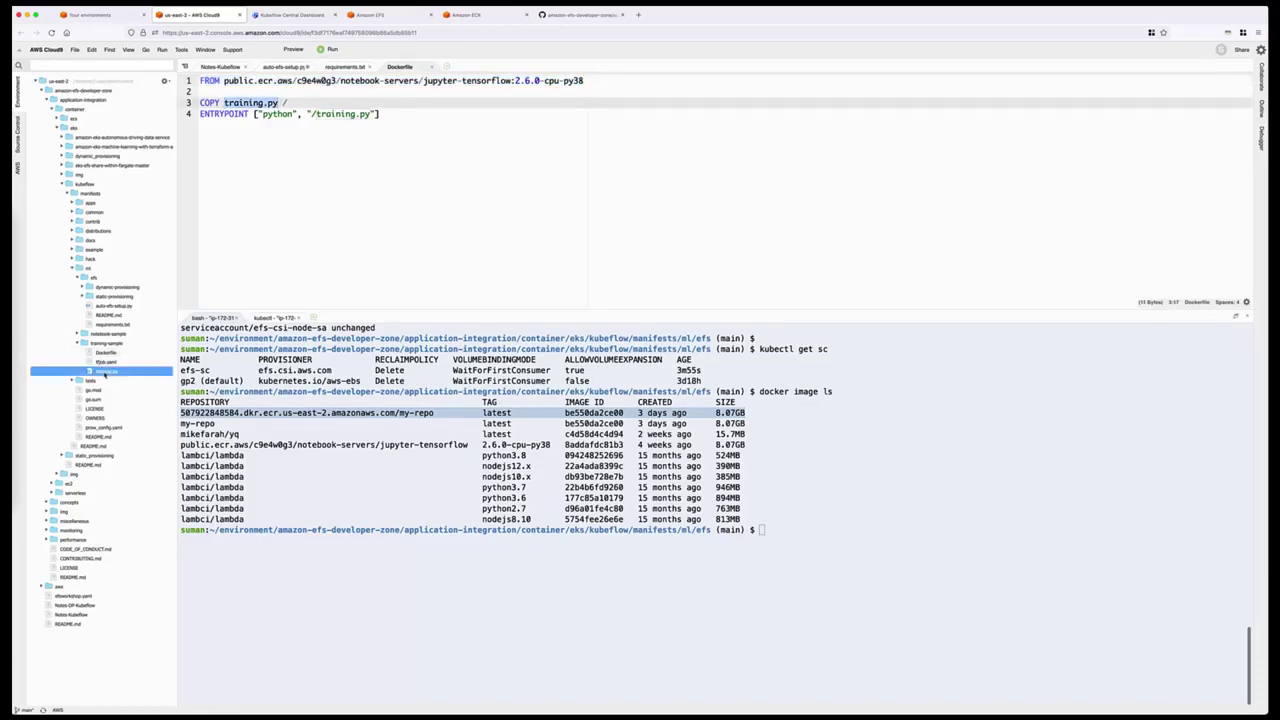
left_click(281, 124)
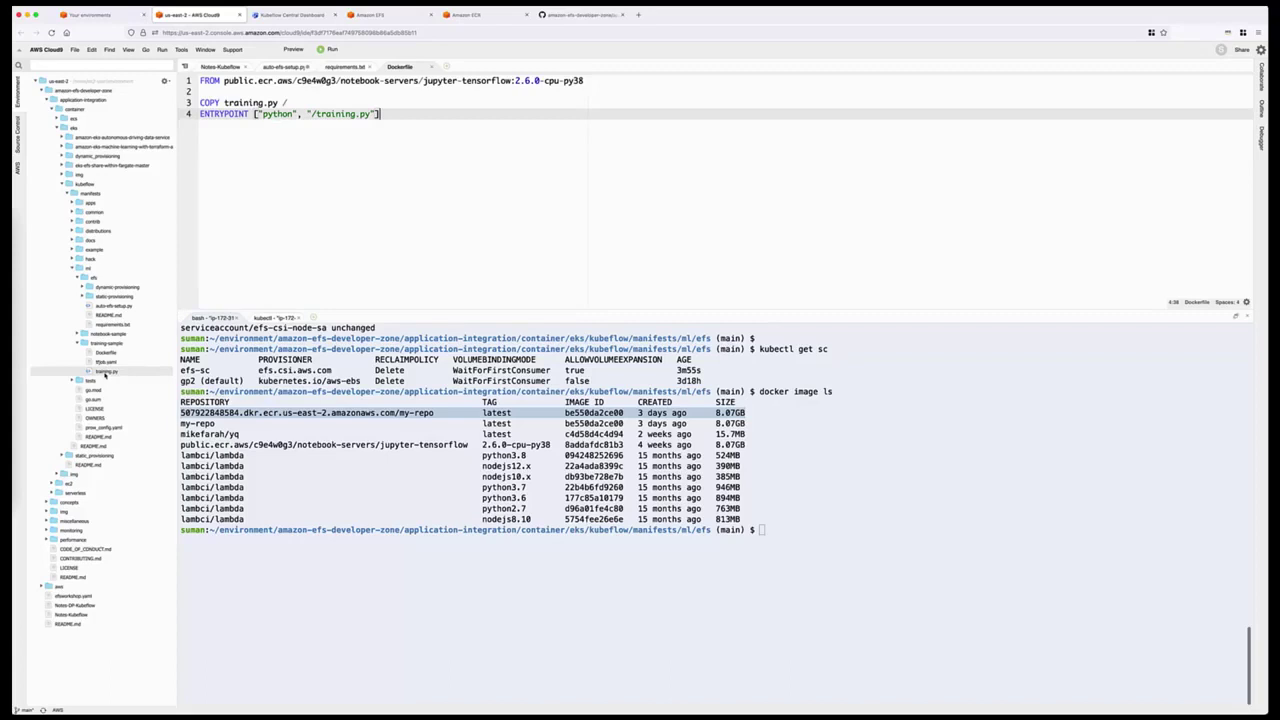
left_click(106, 372)
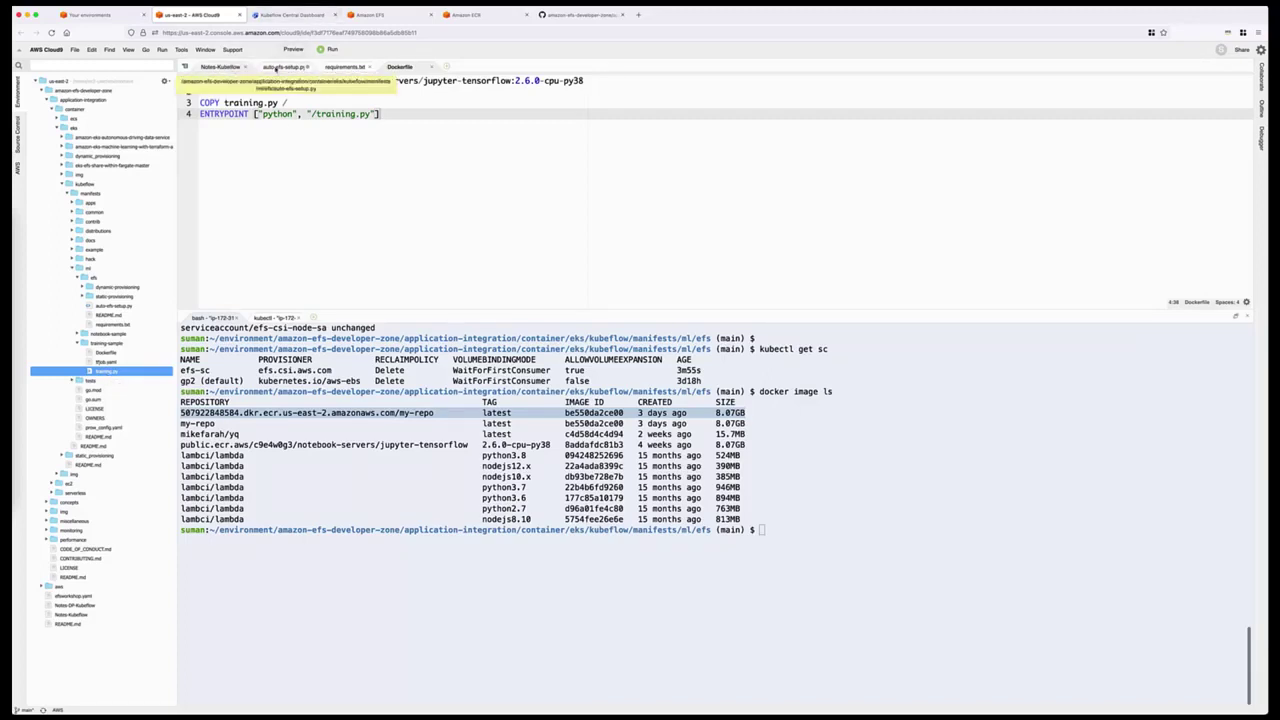
- Match the my-repo image in the Cloud9 Docker list with Amazon ECR and open the my-repo repository to view its images
left_click(466, 14)
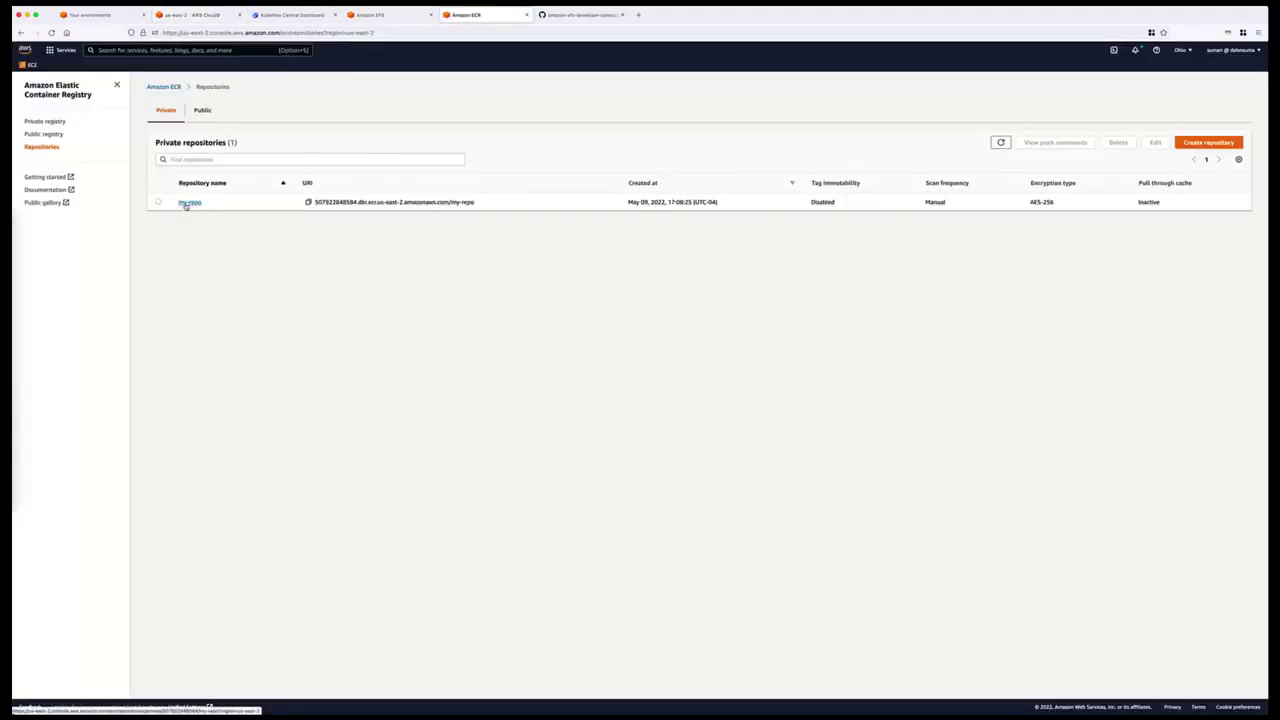
left_click(203, 18)
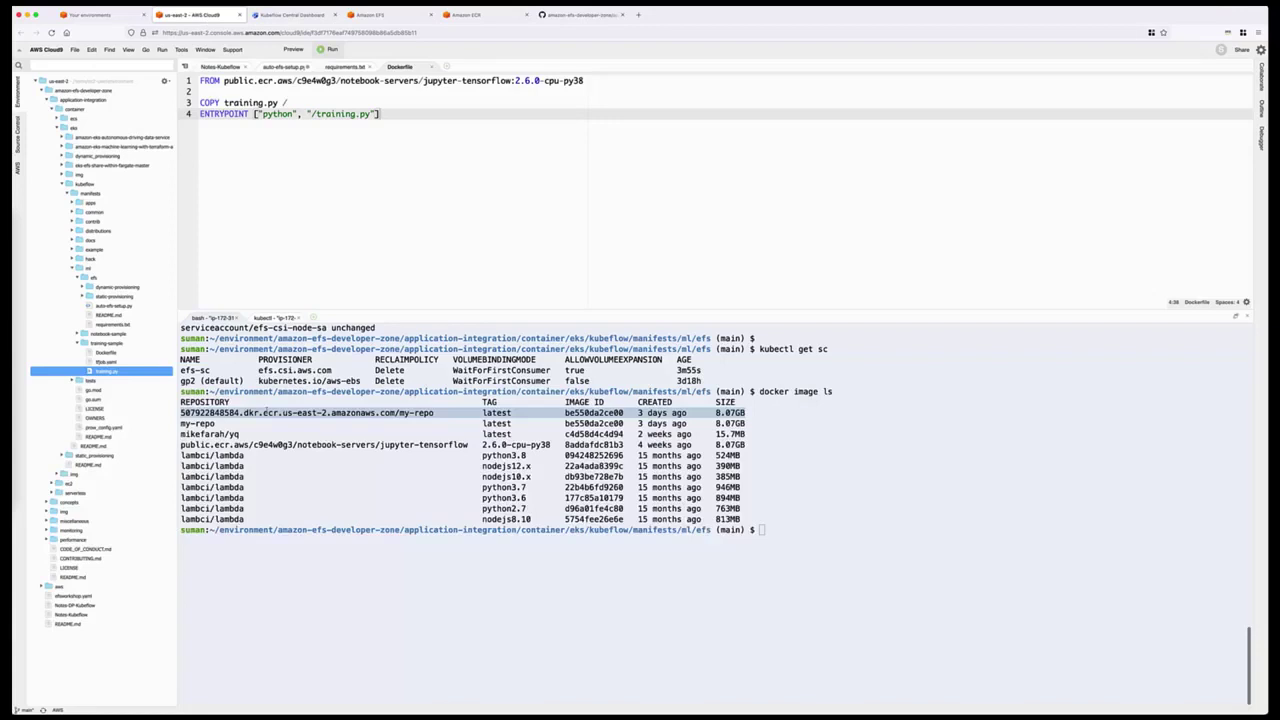
left_click(219, 424)
double_click(408, 412)
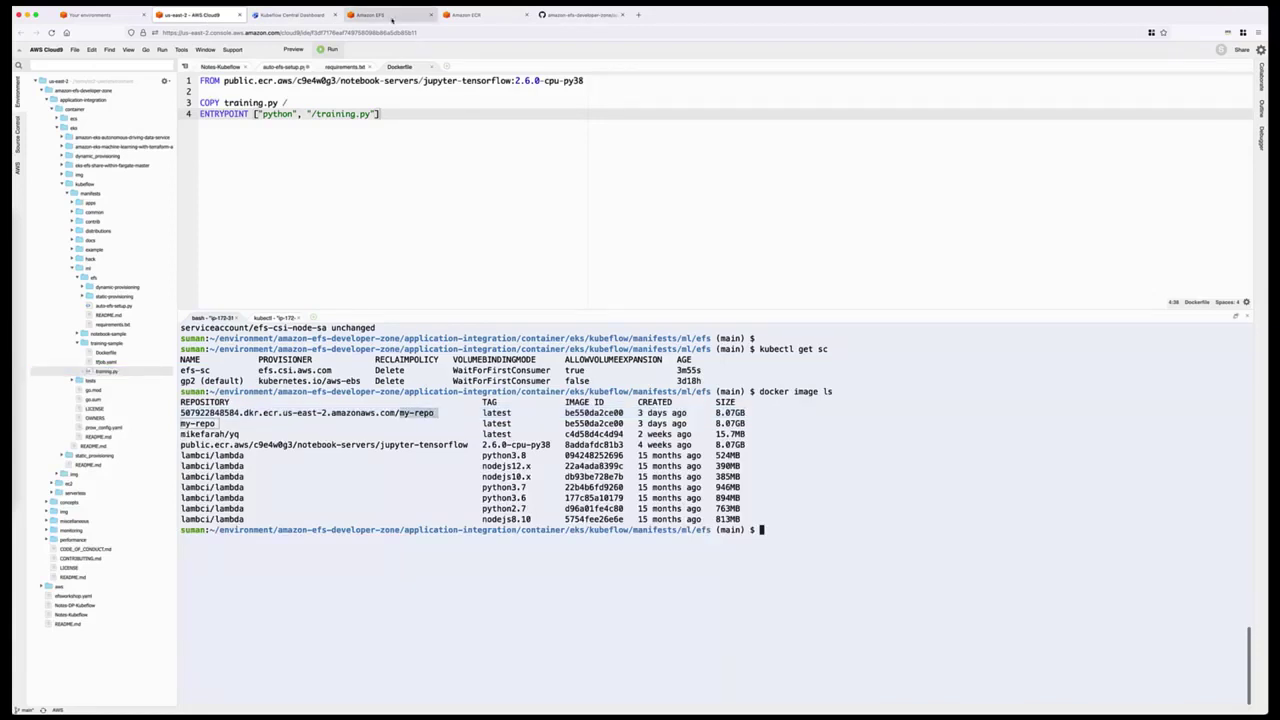
left_click(468, 15)
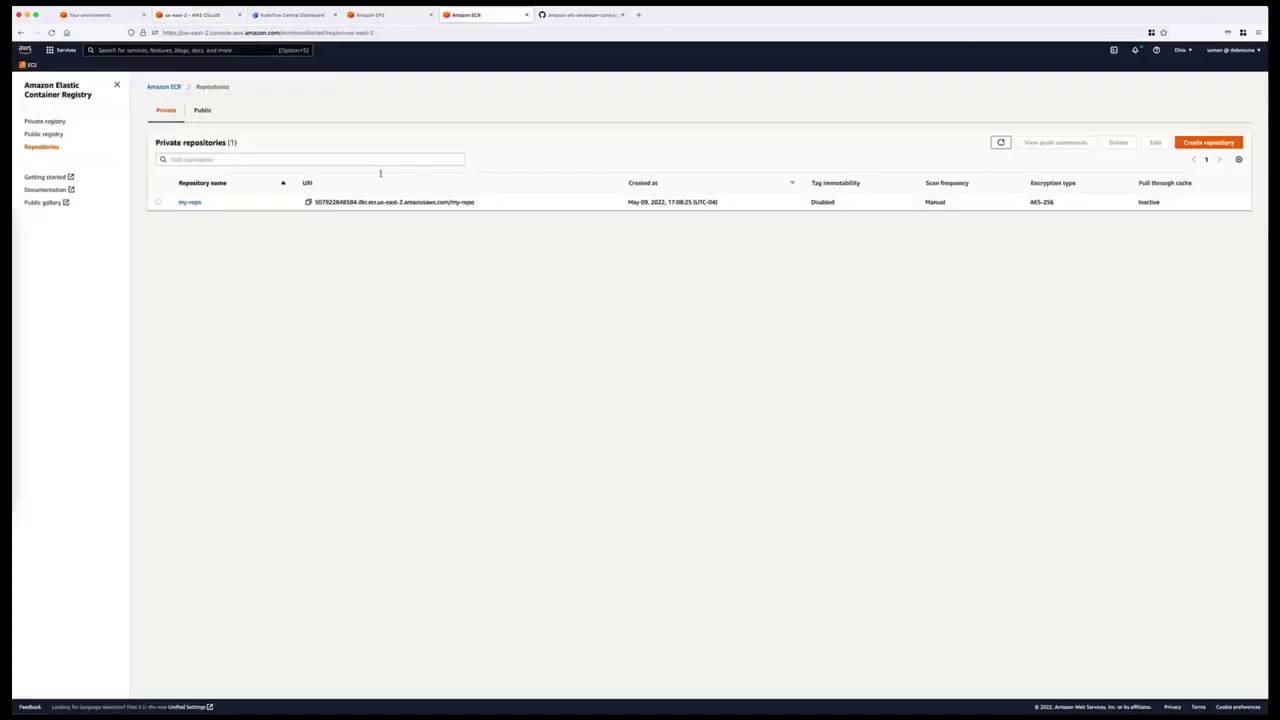
left_click(190, 203)
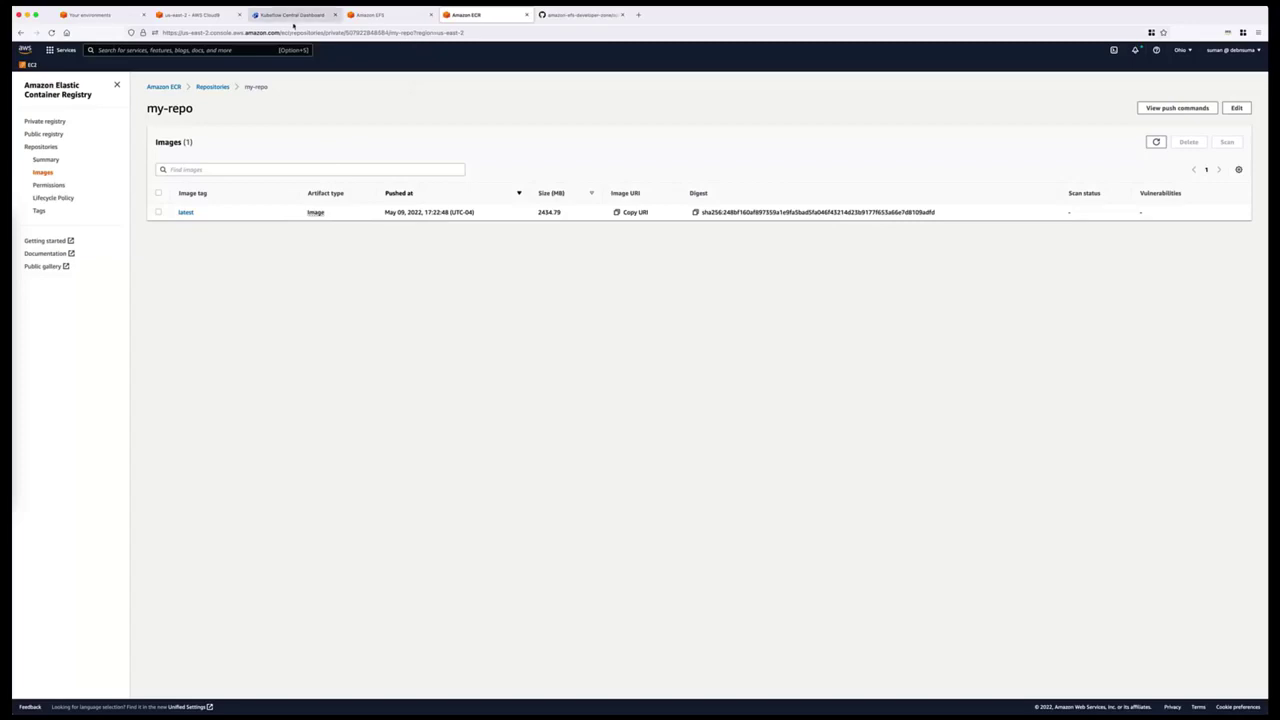
left_click(292, 15)
- Return to the Cloud9 notes, move the terminal up to the parent ml directory with "cd .." and list its contents with "ll"
left_click(186, 16)
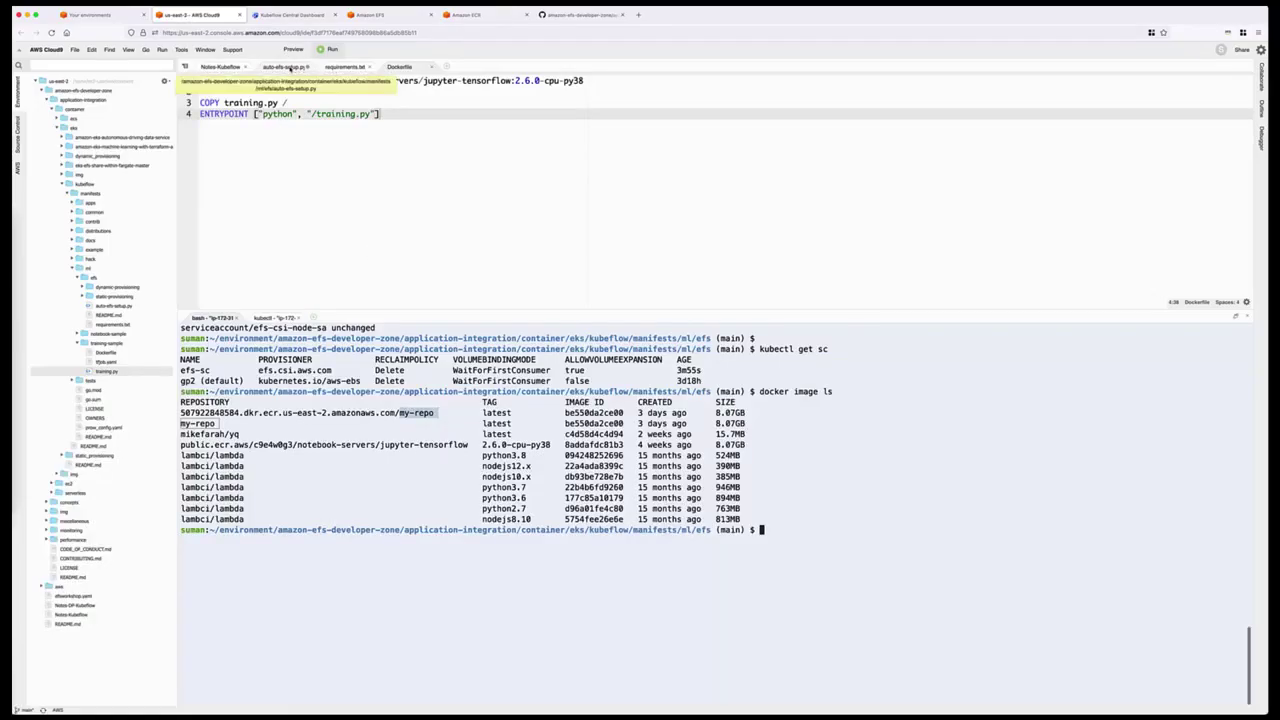
left_click(284, 66)
left_click(222, 66)
scroll(323, 205, "up", 1)
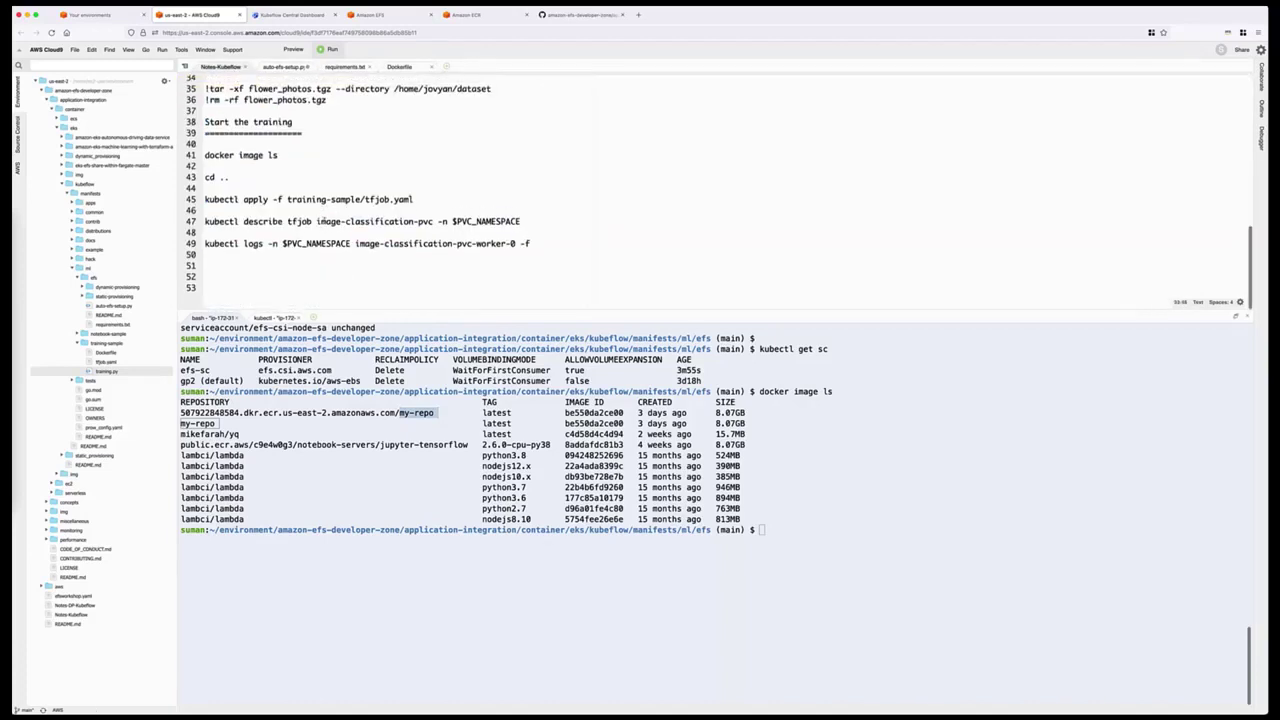
scroll(318, 221, "up", 1)
left_click(803, 558)
type("cd ..")
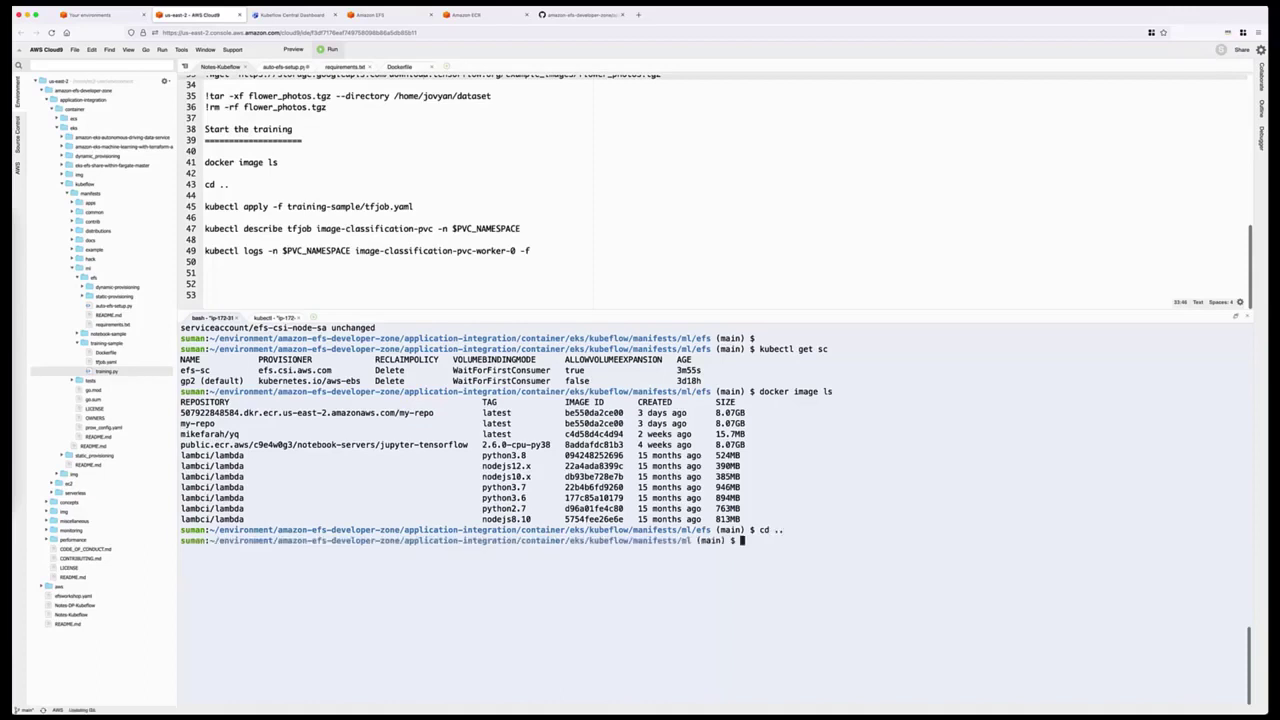
key("Return")
type("ll")
key("Return")
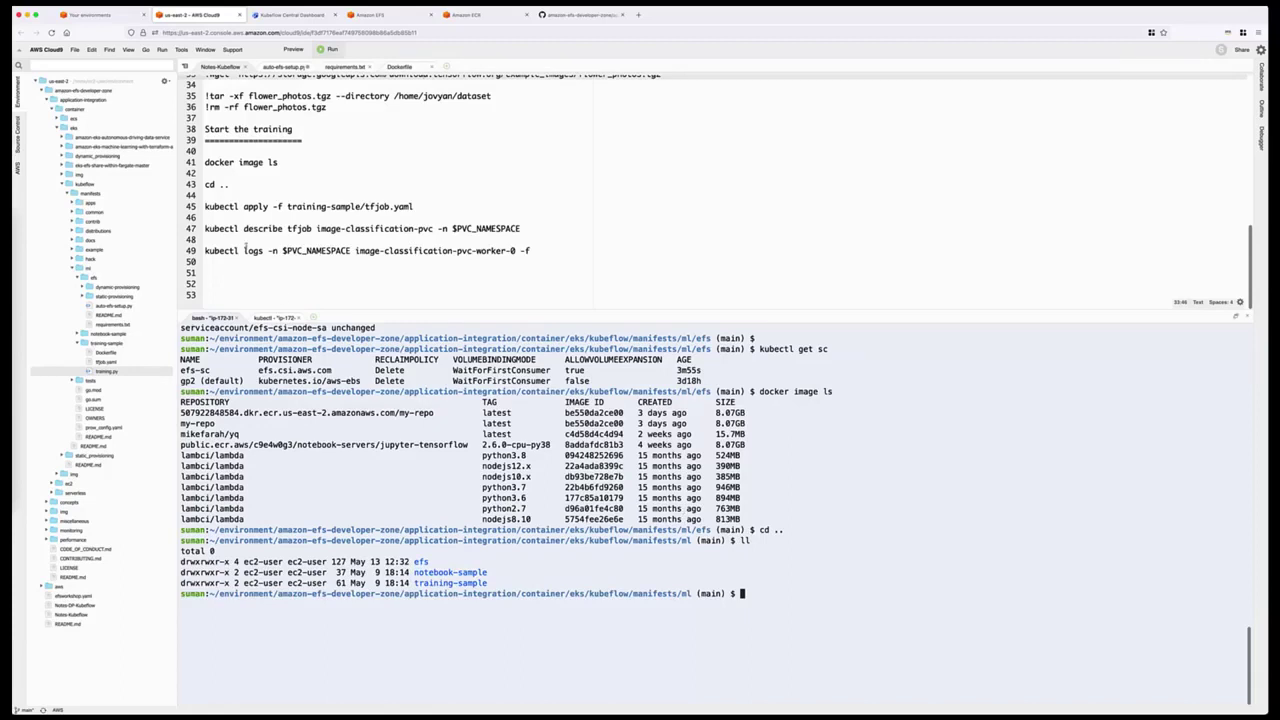
- Collapse the efs folder in the file tree and open tfjob.yaml from the training-sample folder
triple_click(259, 232)
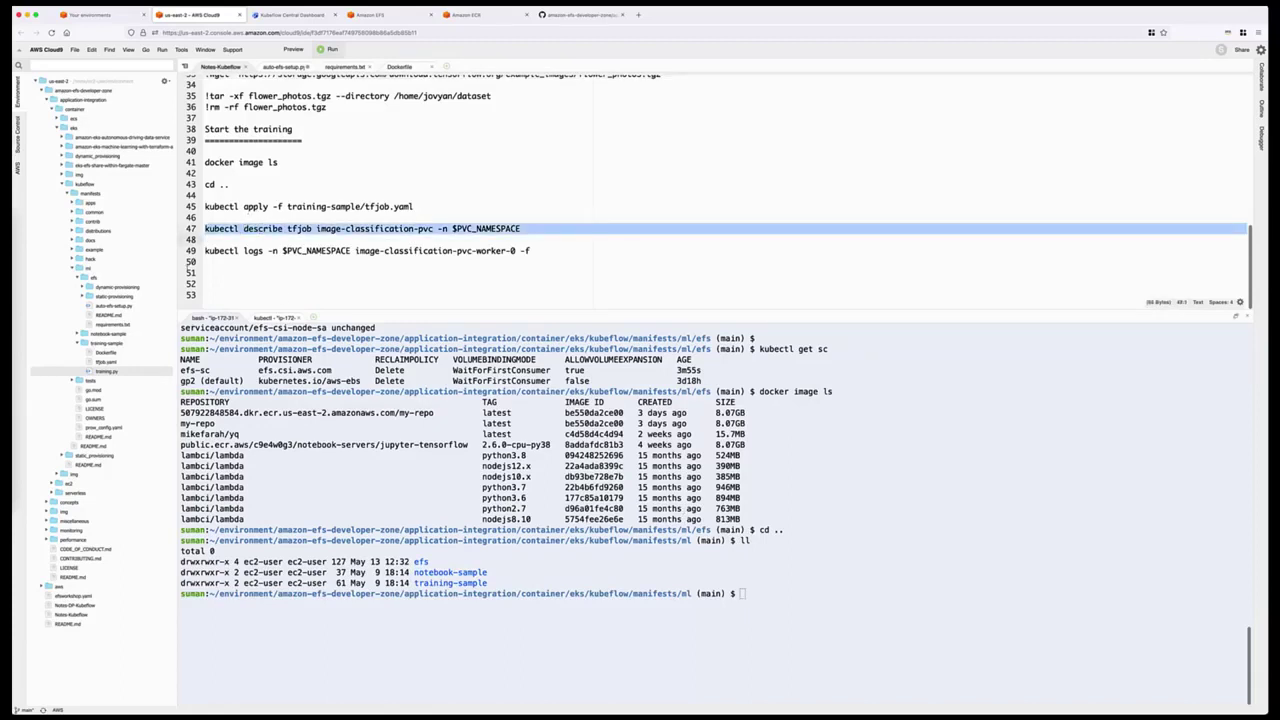
left_click(79, 334)
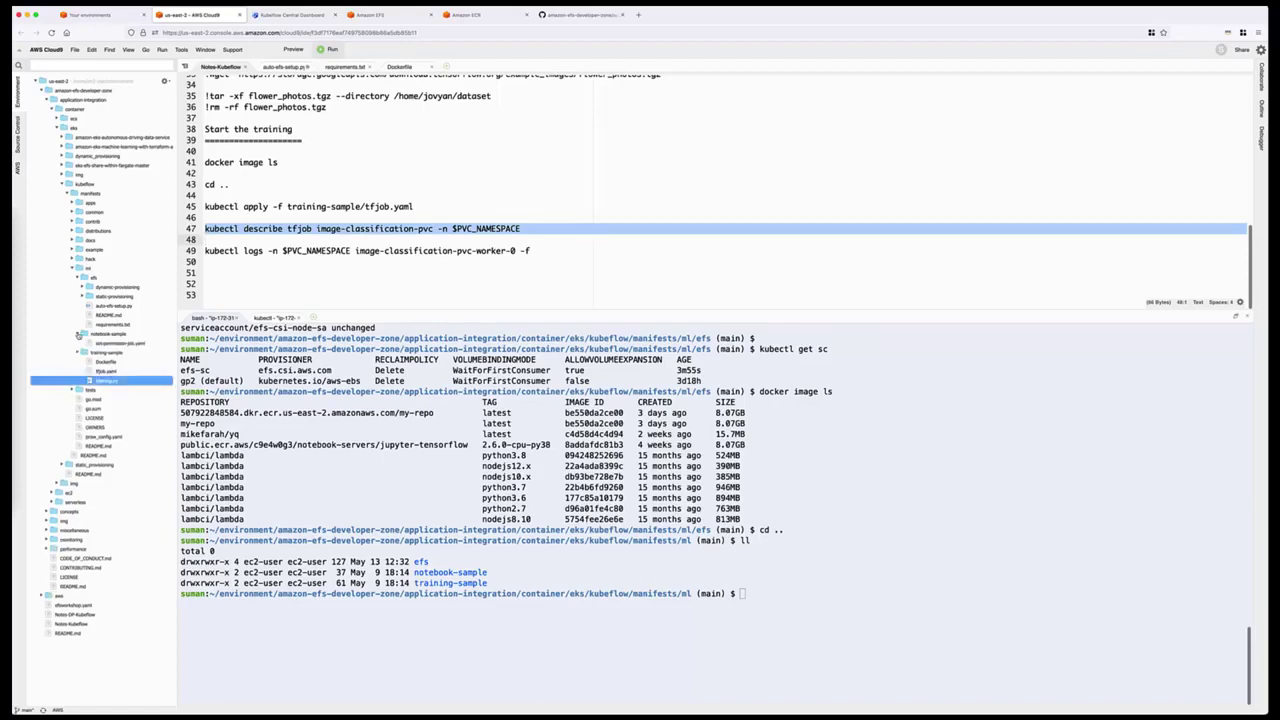
left_click(75, 336)
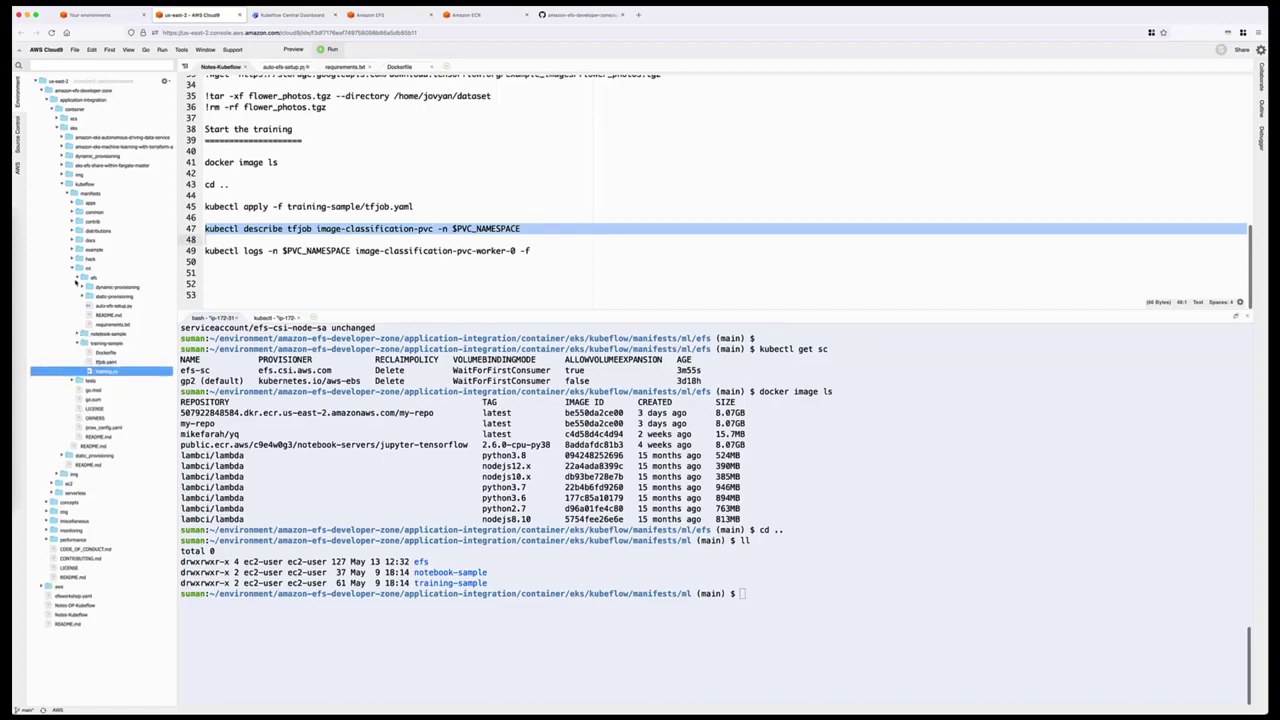
left_click(78, 278)
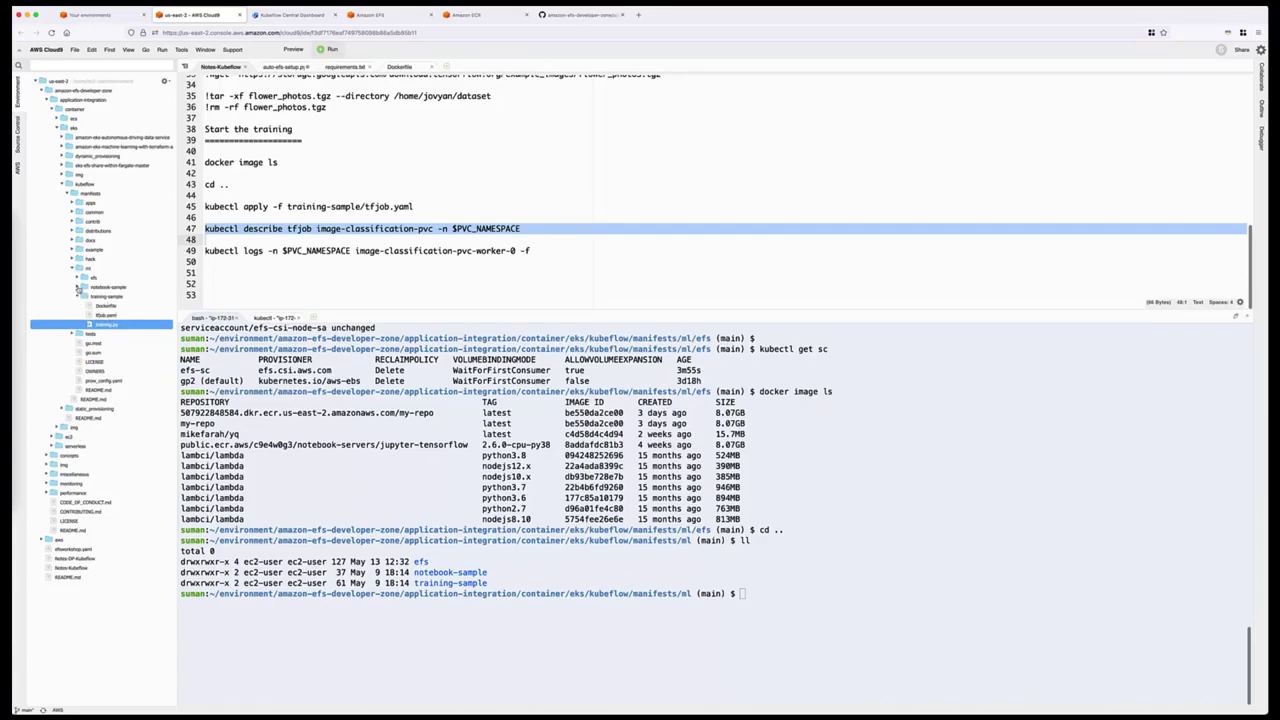
left_click(104, 314)
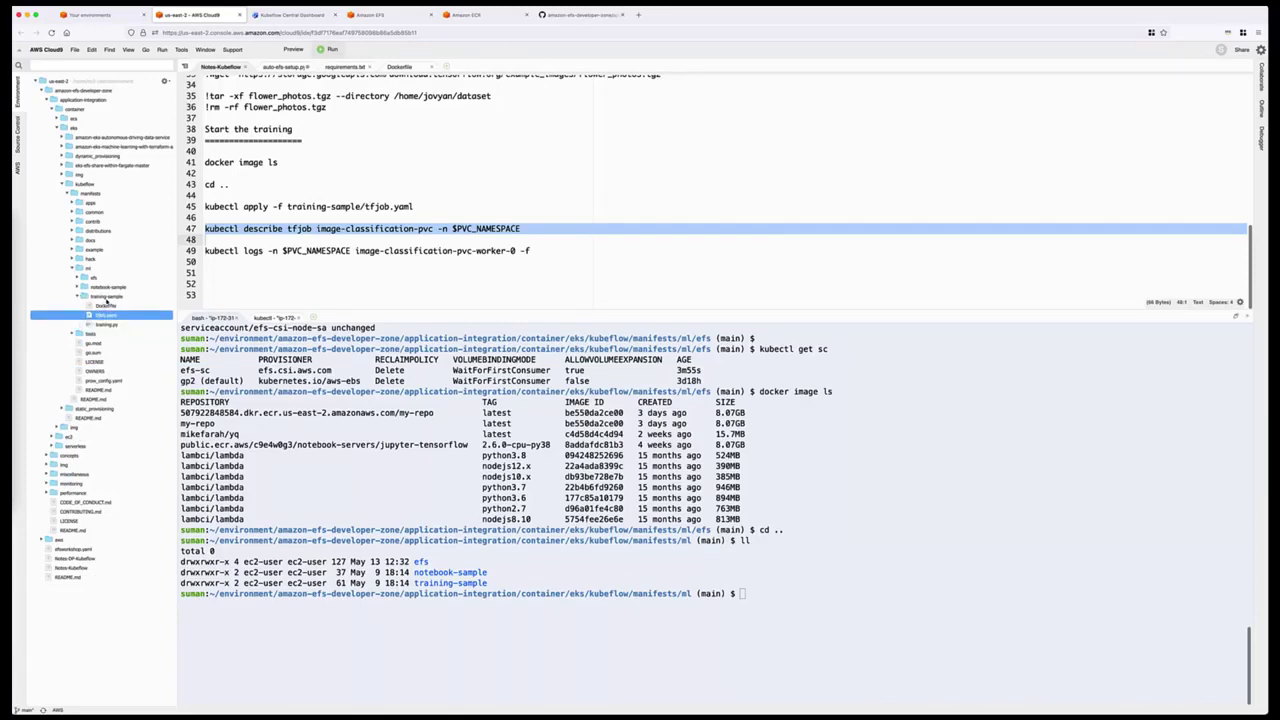
double_click(105, 316)
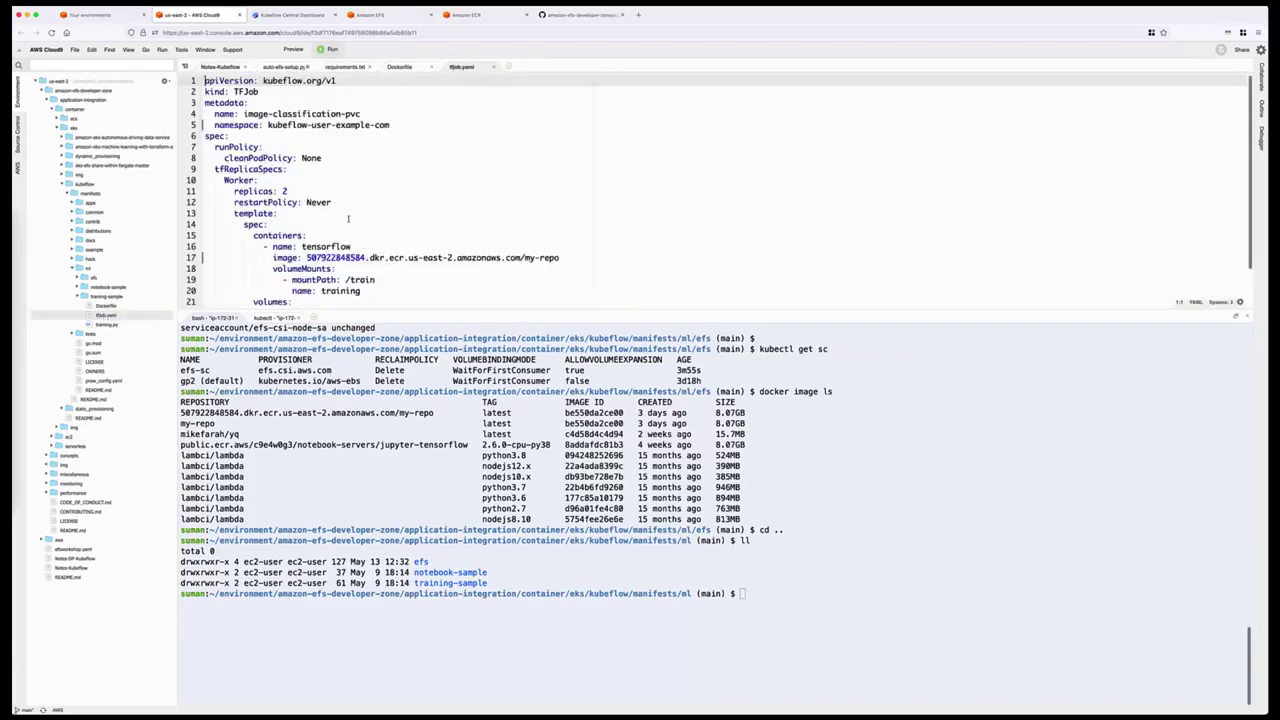
- Examine the job name, worker replicas, container image, volume mount and persistent volume claim defined in tfjob.yaml
left_click_drag(258, 92, 360, 114)
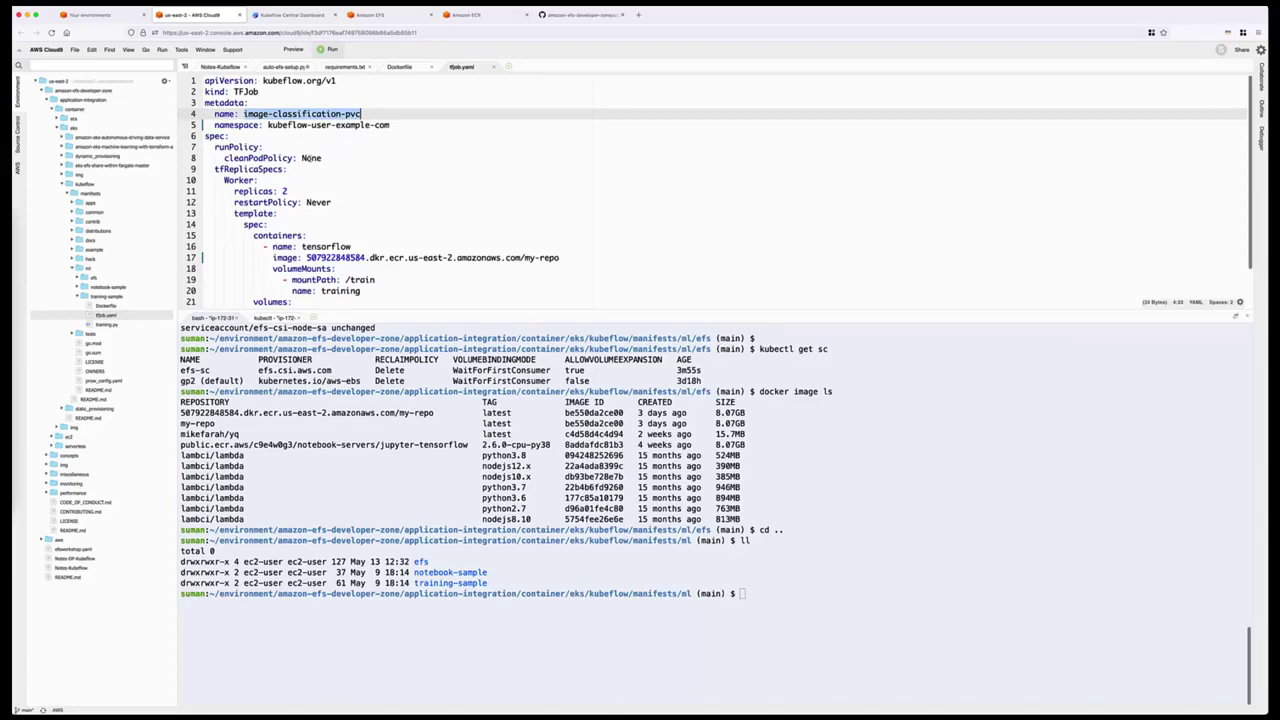
left_click_drag(288, 191, 233, 191)
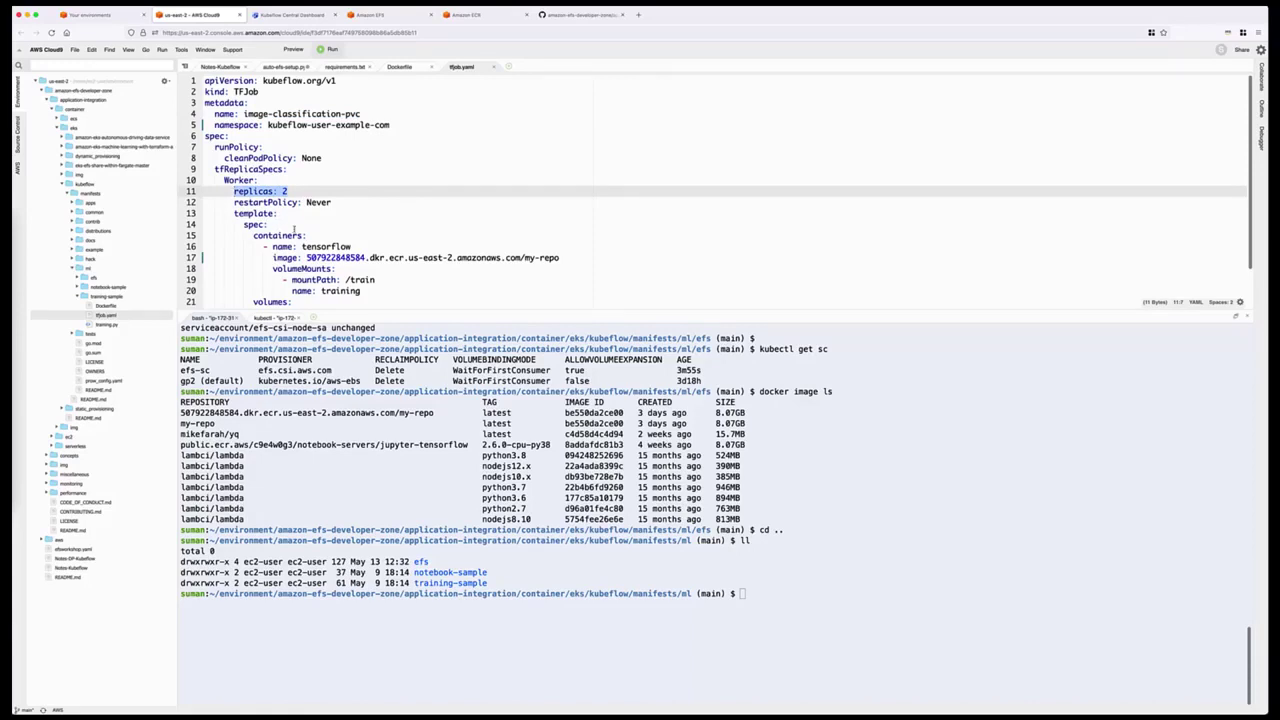
scroll(317, 244, "down", 3)
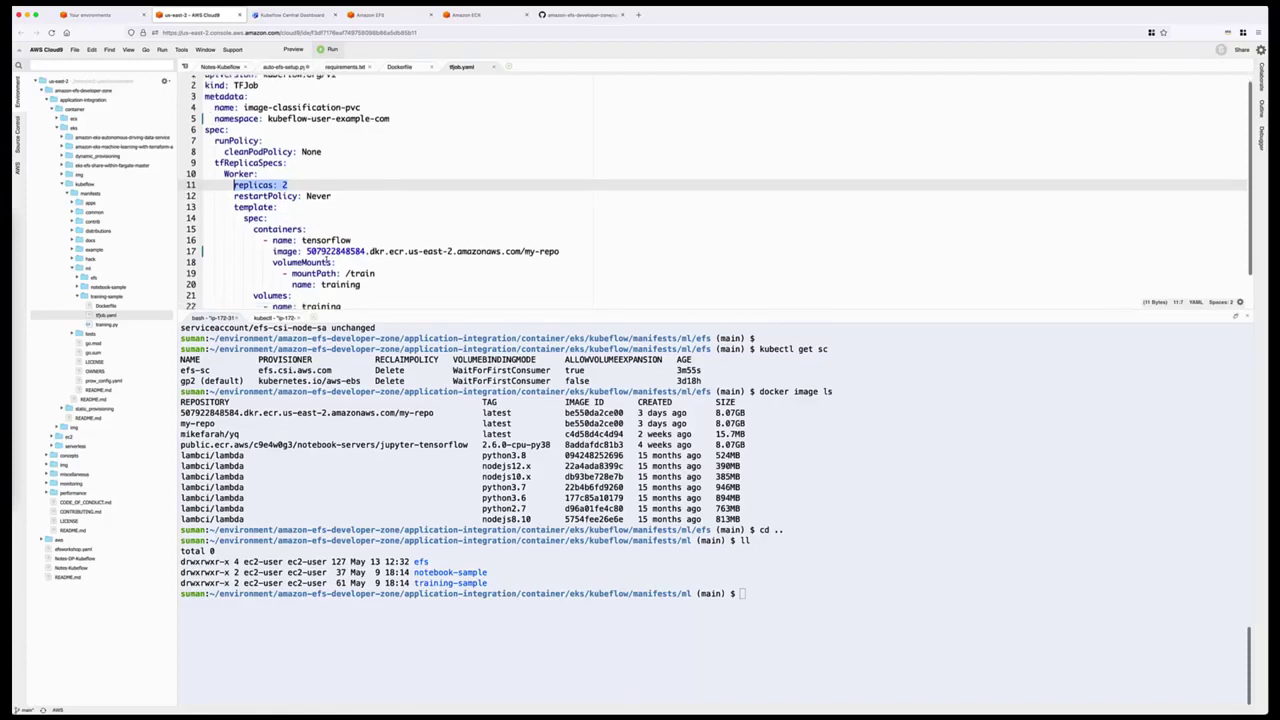
left_click_drag(307, 227, 565, 224)
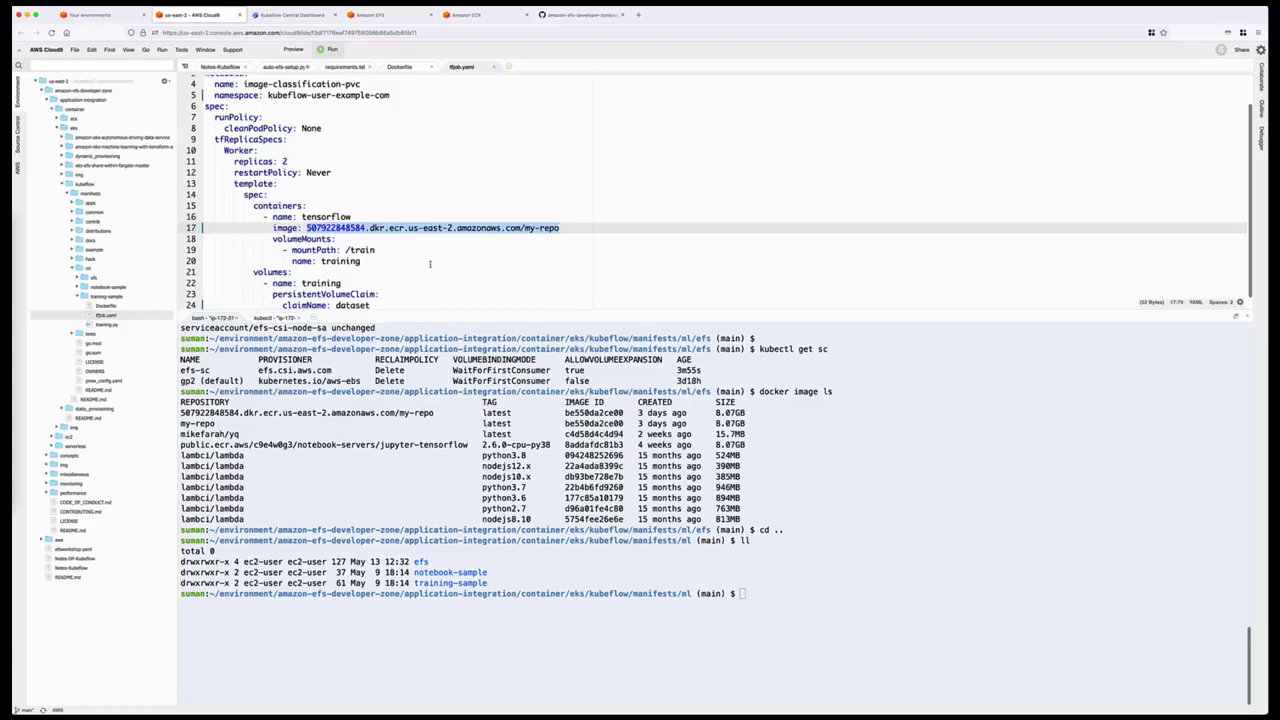
scroll(430, 264, "down", 1)
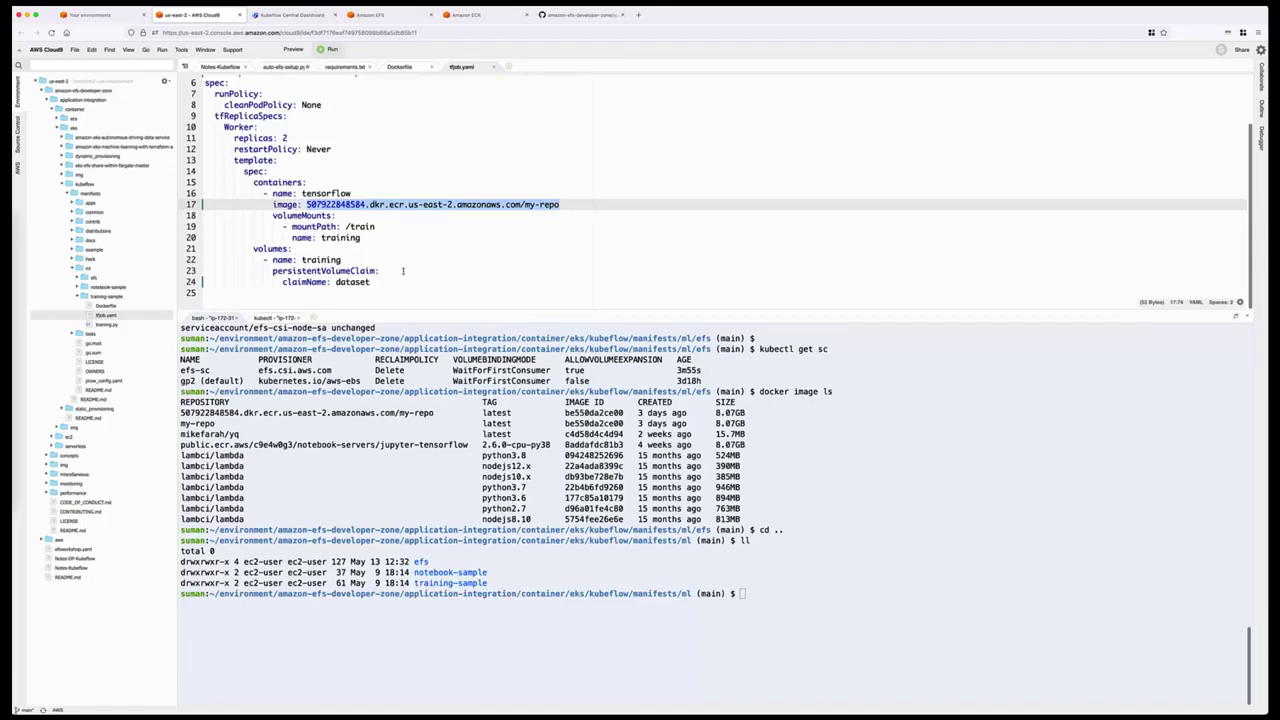
- List the persistent volume claims with "kubectl get pvc -n $PVC_NAMESPACE" and check the dataset claim named in tfjob.yaml
double_click(352, 283)
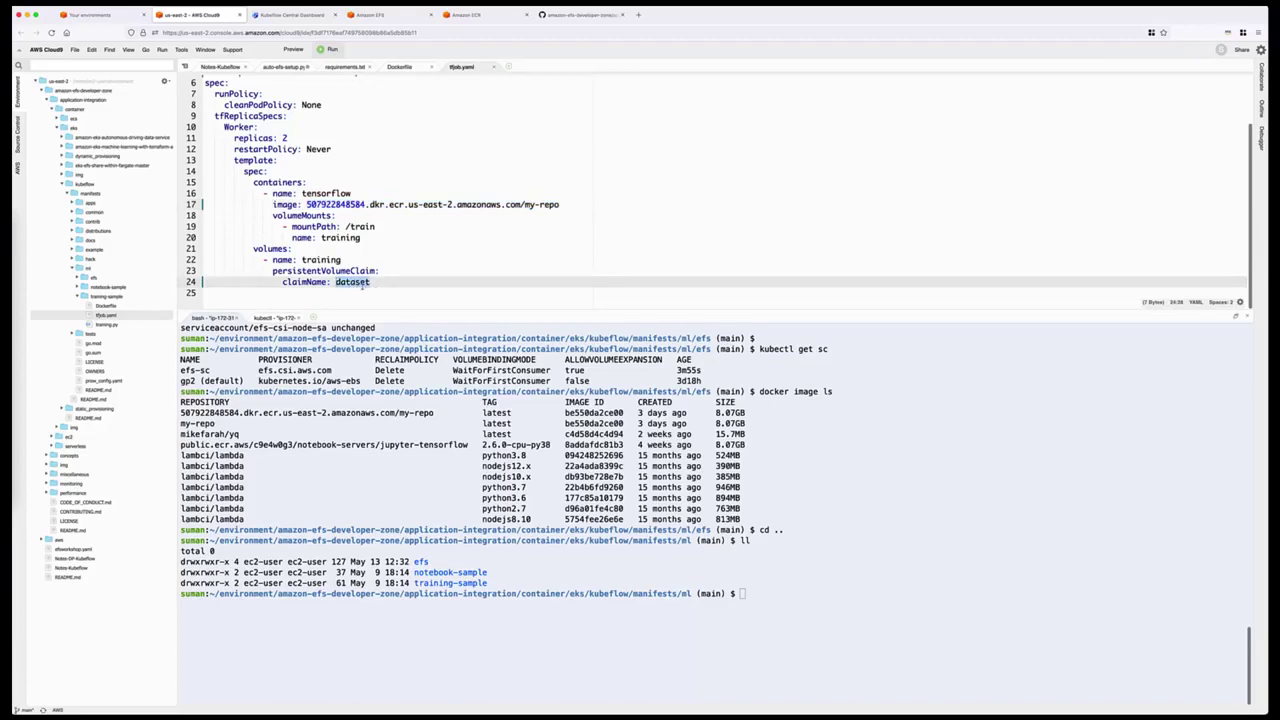
left_click(834, 530)
type("kubectl get pvc")
left_click(330, 67)
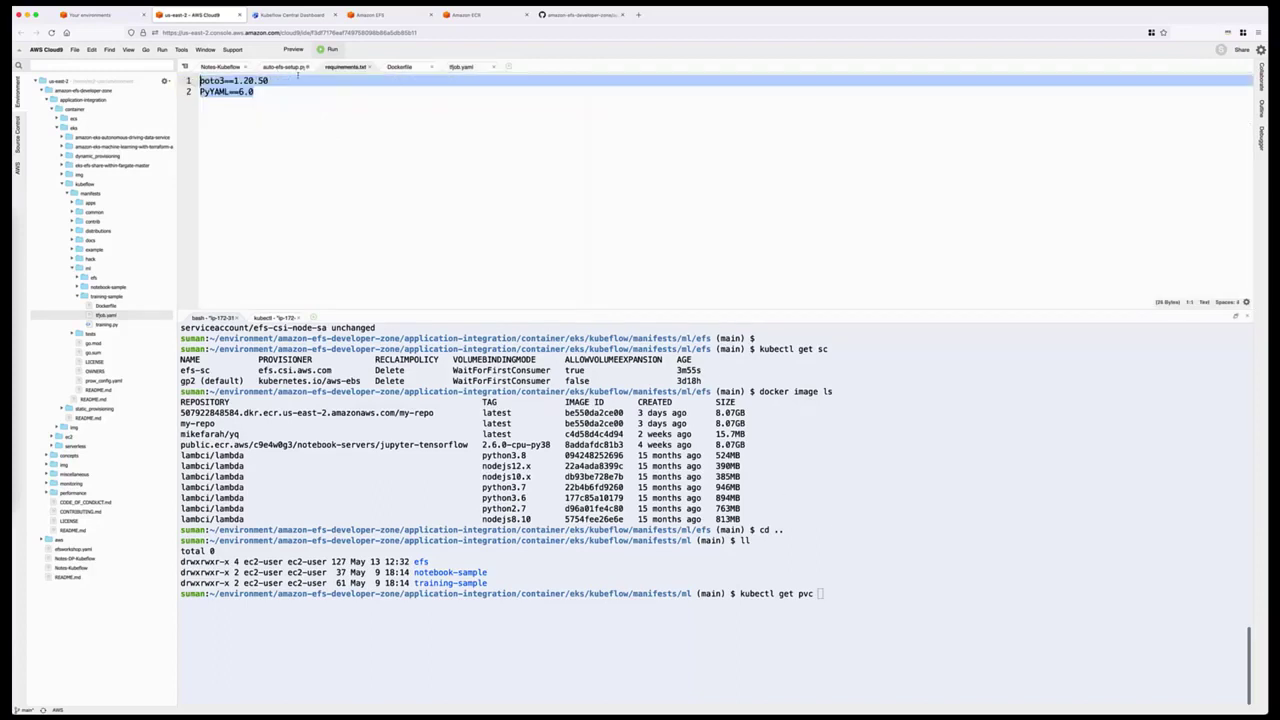
left_click(280, 67)
left_click(220, 67)
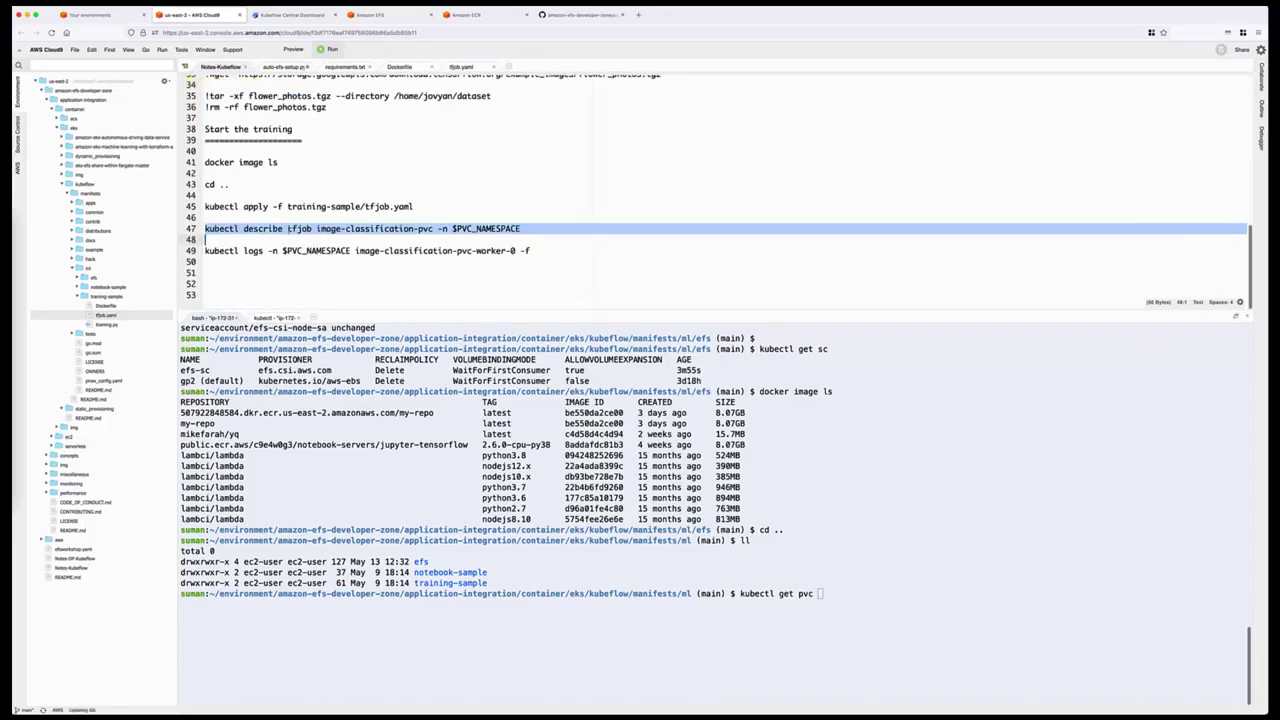
left_click_drag(437, 229, 520, 229)
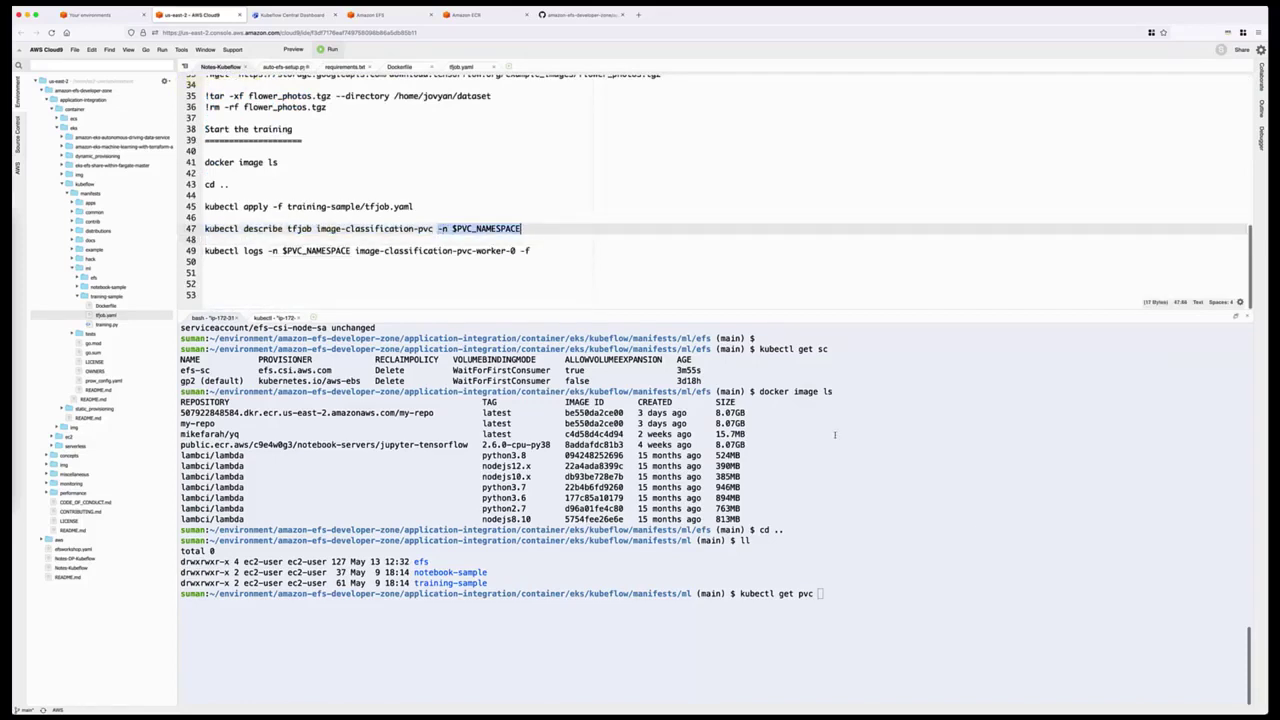
type("-n $PVC_NAMESPACE")
key("Return")
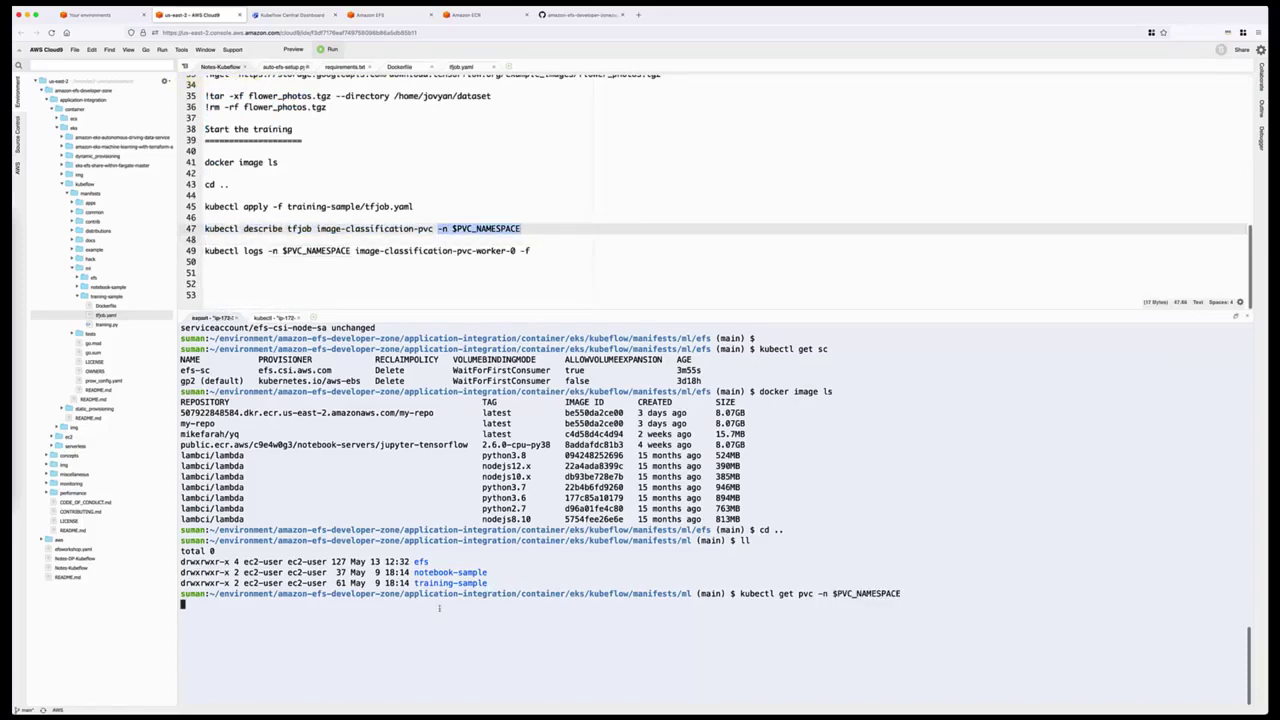
left_click_drag(222, 616, 181, 615)
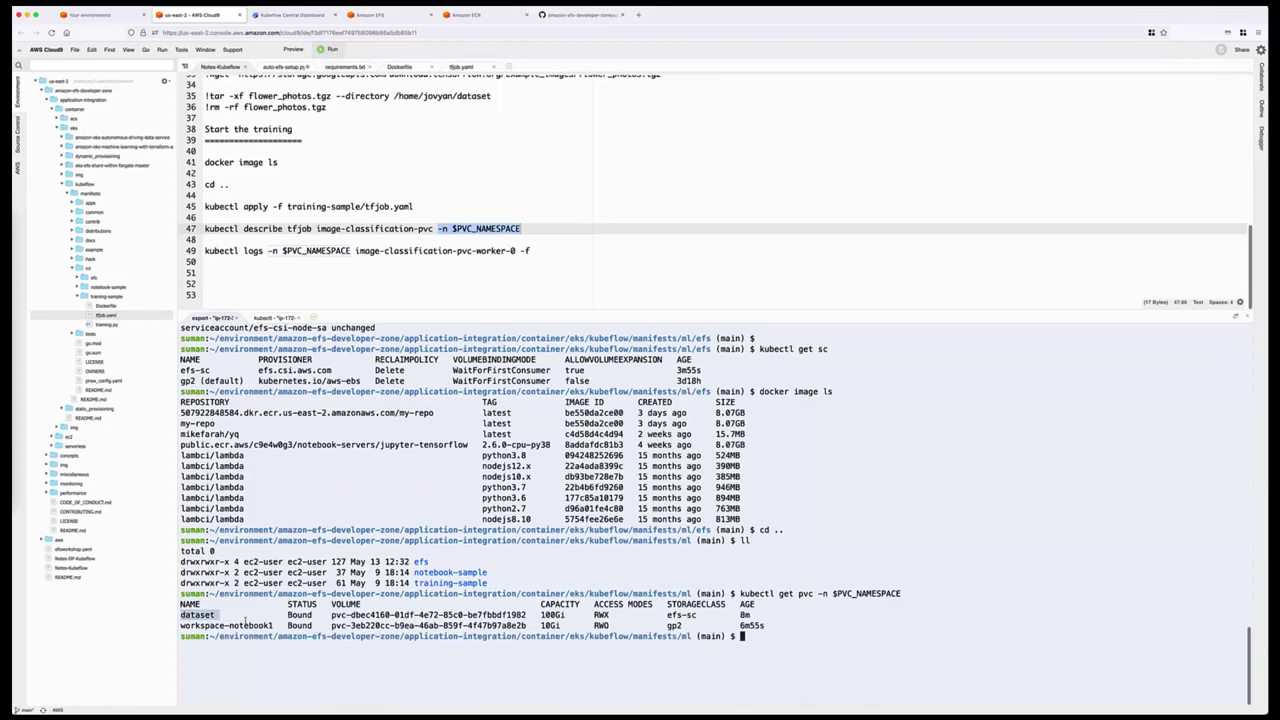
left_click(328, 616)
- Compare the volume claim and /train mount path in tfjob.yaml with the DATA_DIR path in training.py from the training-sample folder
left_click(460, 66)
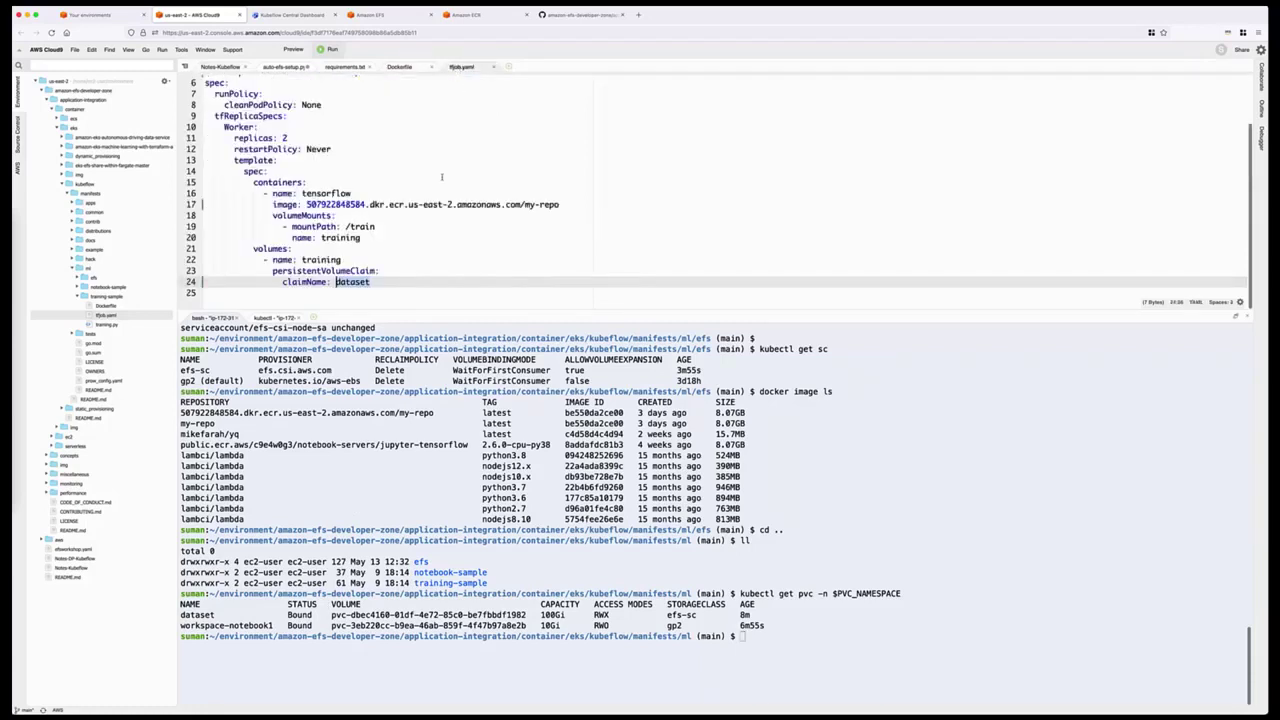
left_click(384, 284)
left_click_drag(376, 282, 205, 249)
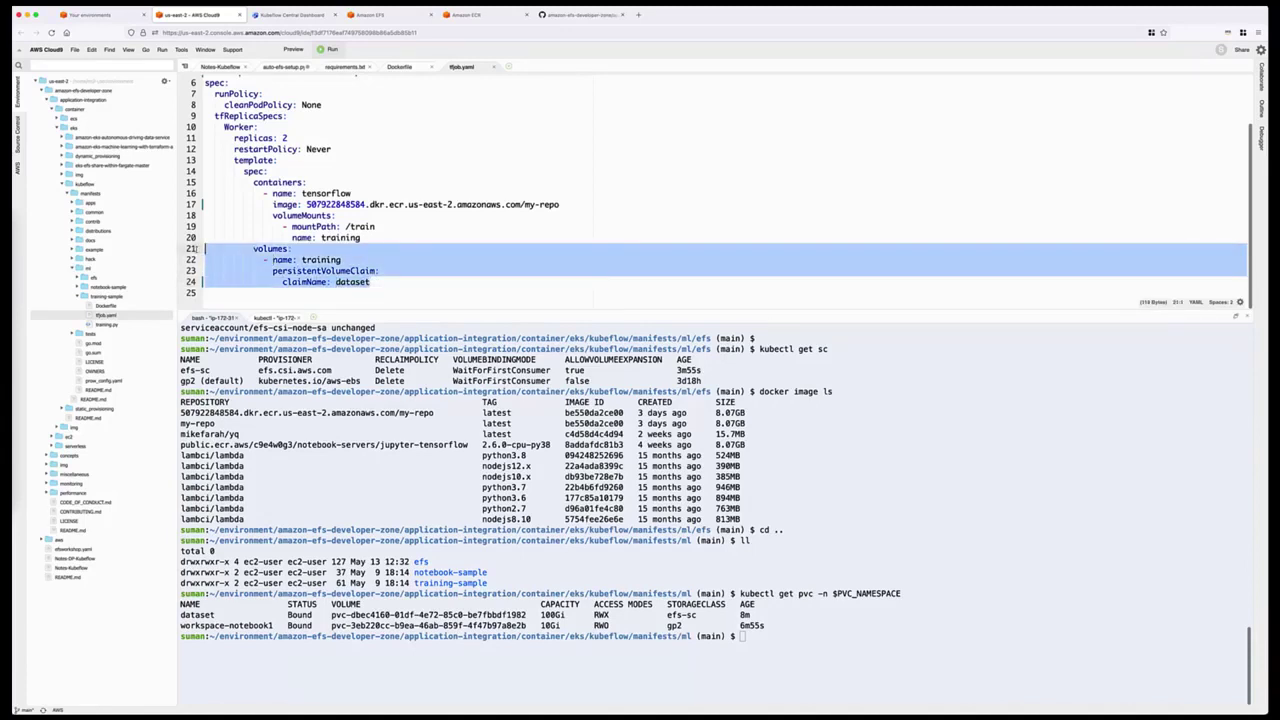
left_click_drag(346, 227, 376, 227)
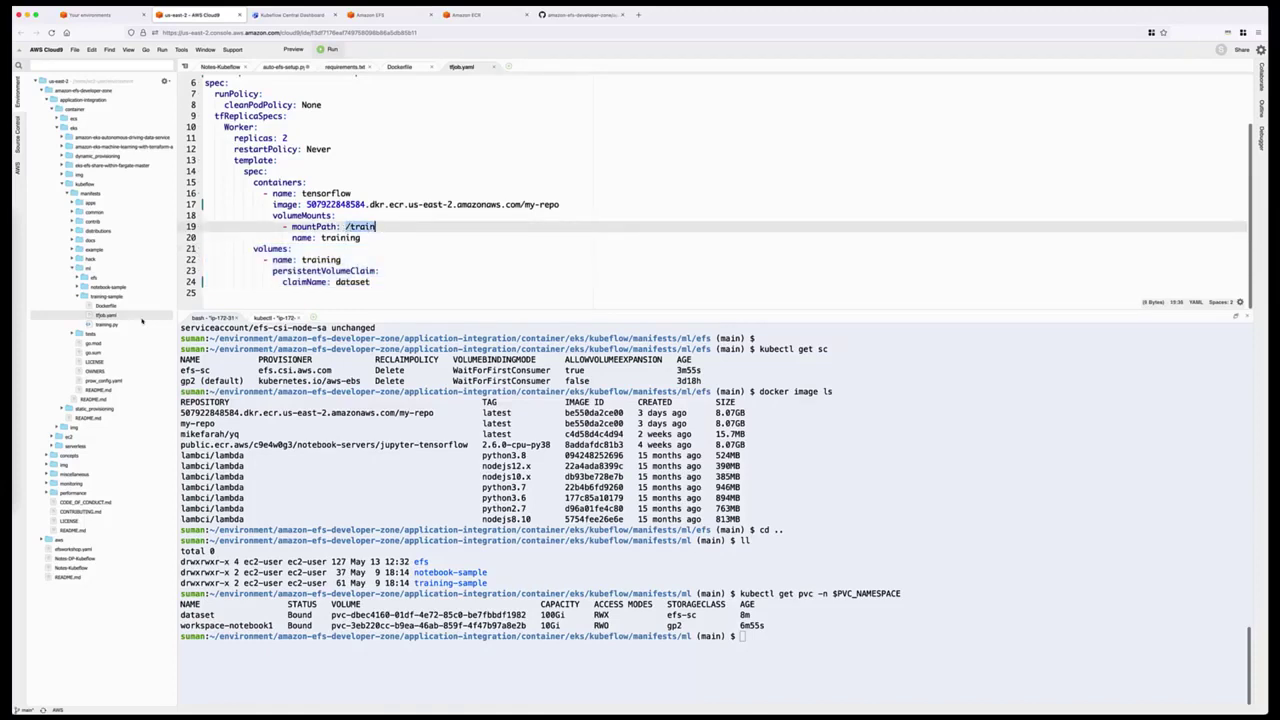
triple_click(372, 227)
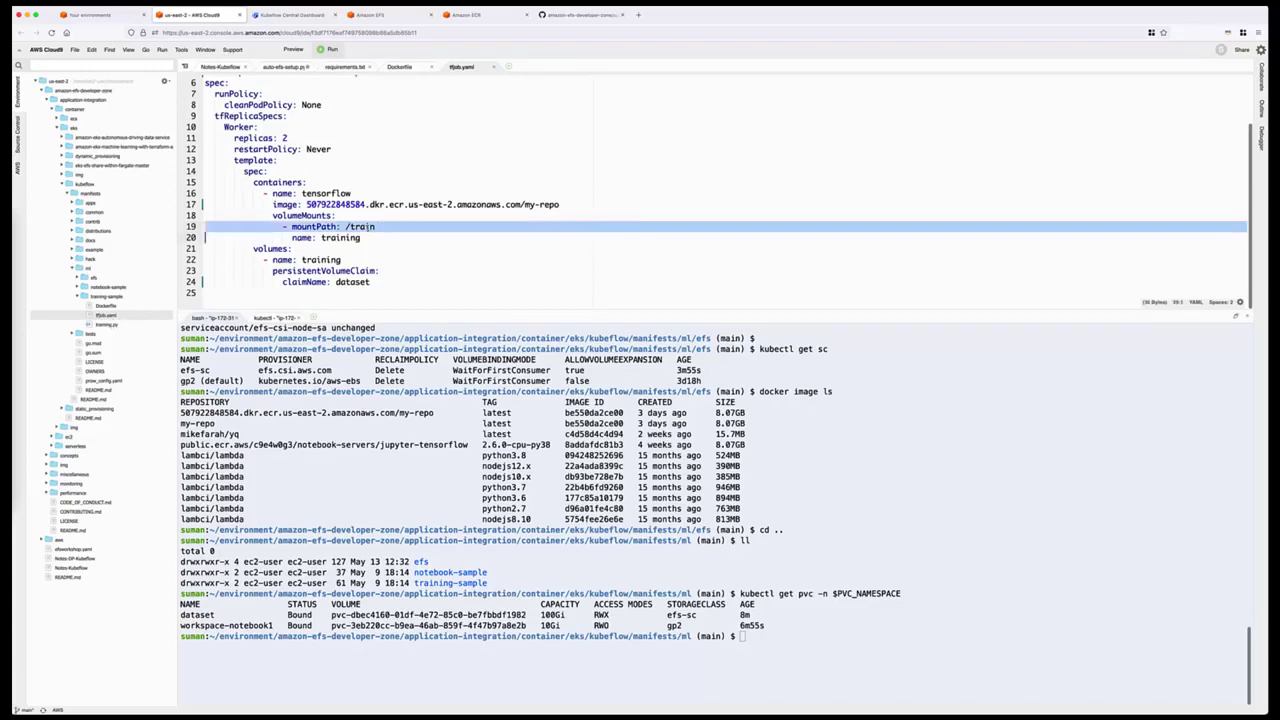
double_click(107, 325)
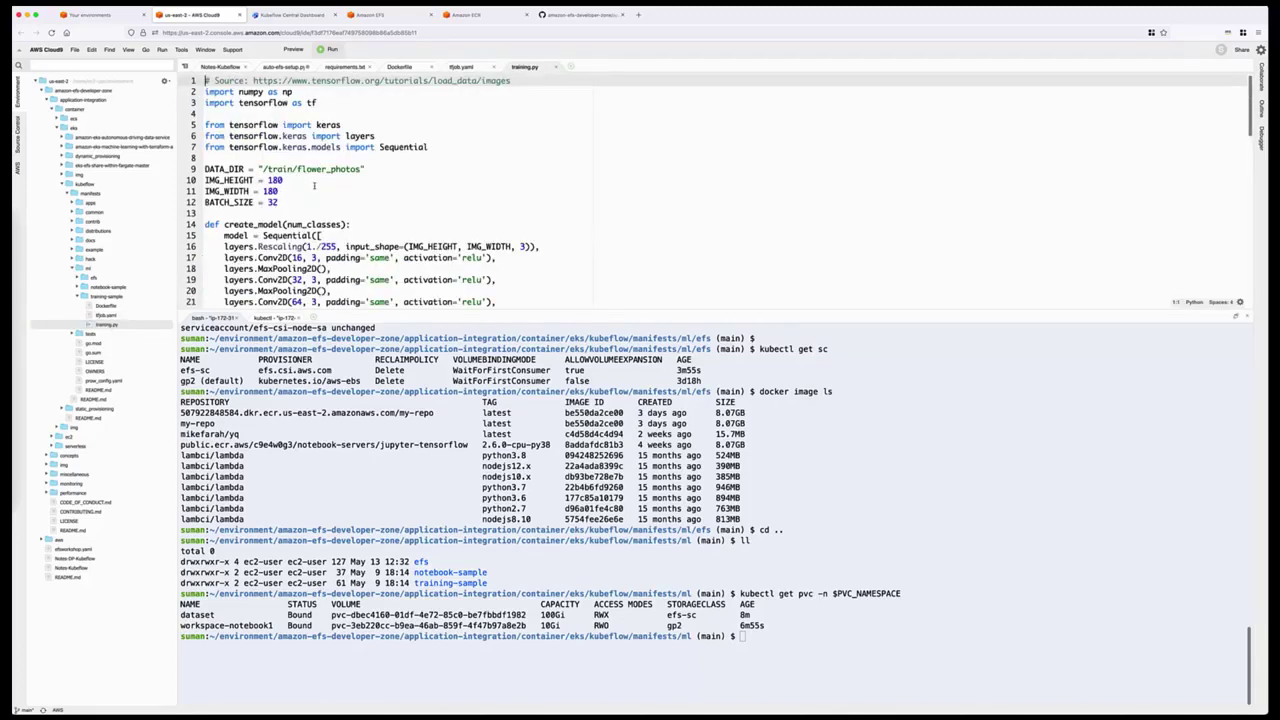
left_click_drag(205, 169, 284, 170)
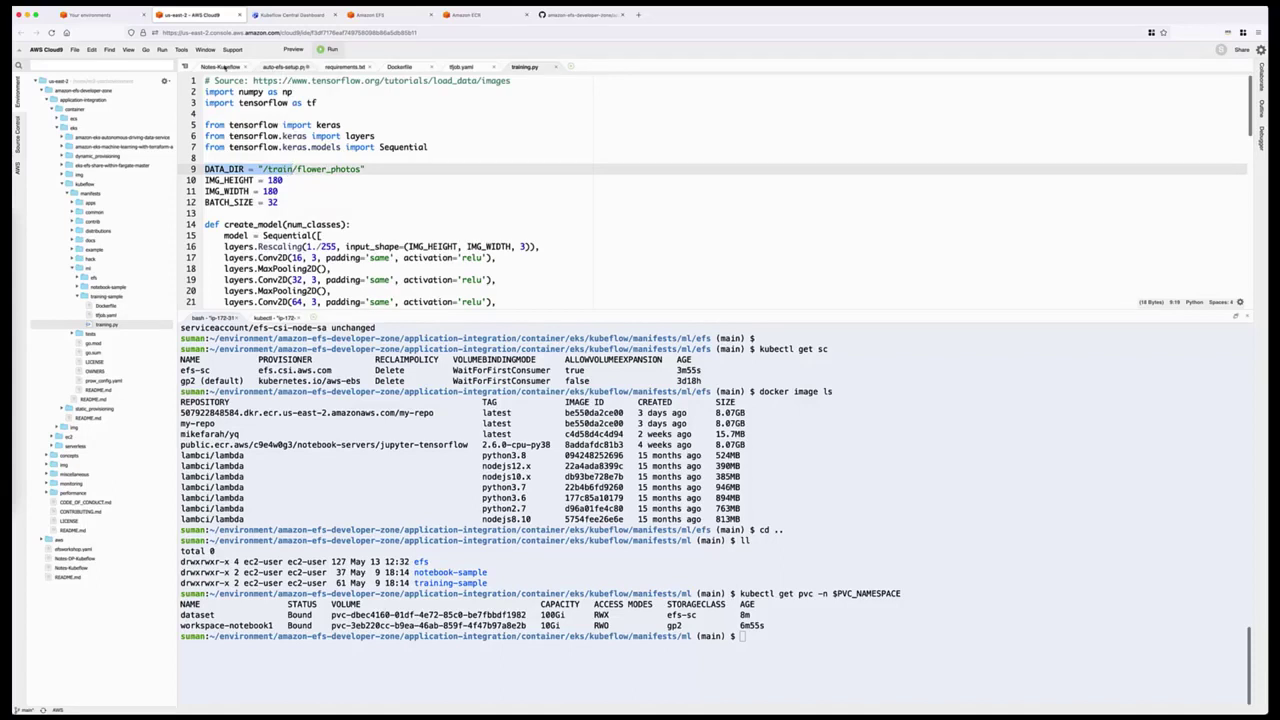
- Return to the Notes-Kubeflow file, clear the terminal and list the ml directory with "ll"
left_click(221, 67)
left_click(497, 507)
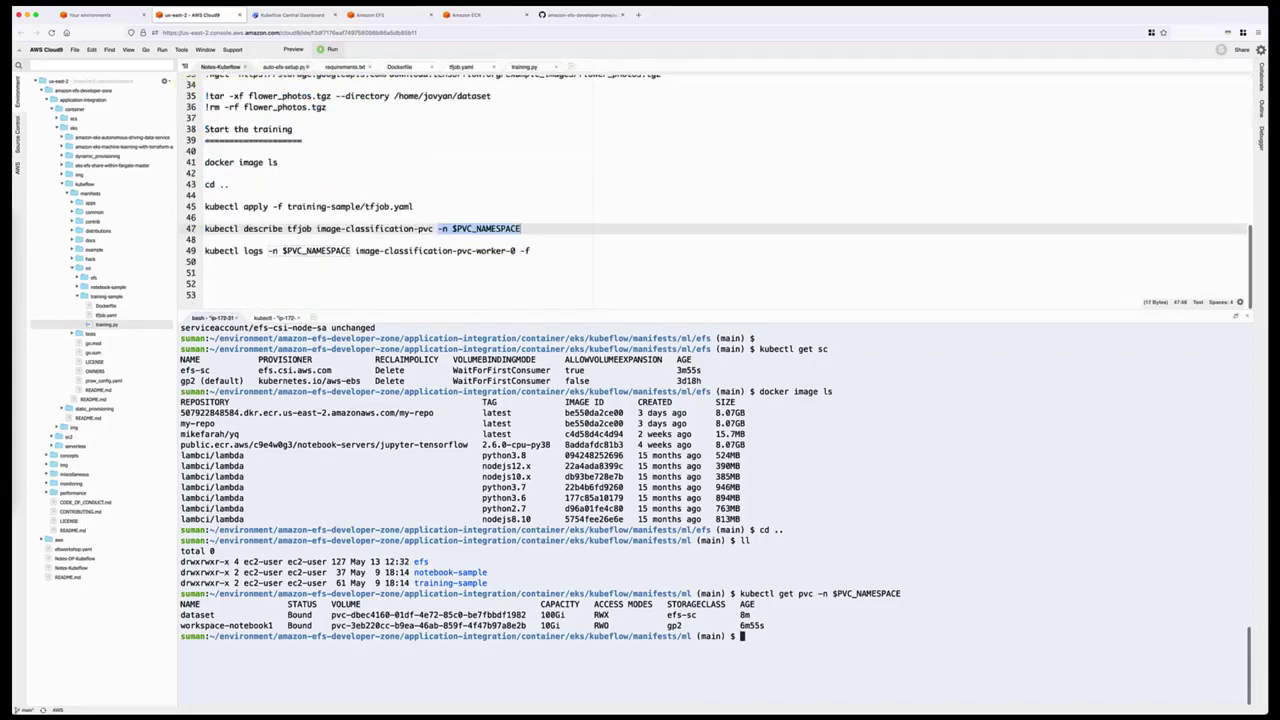
key("ctrl+l")
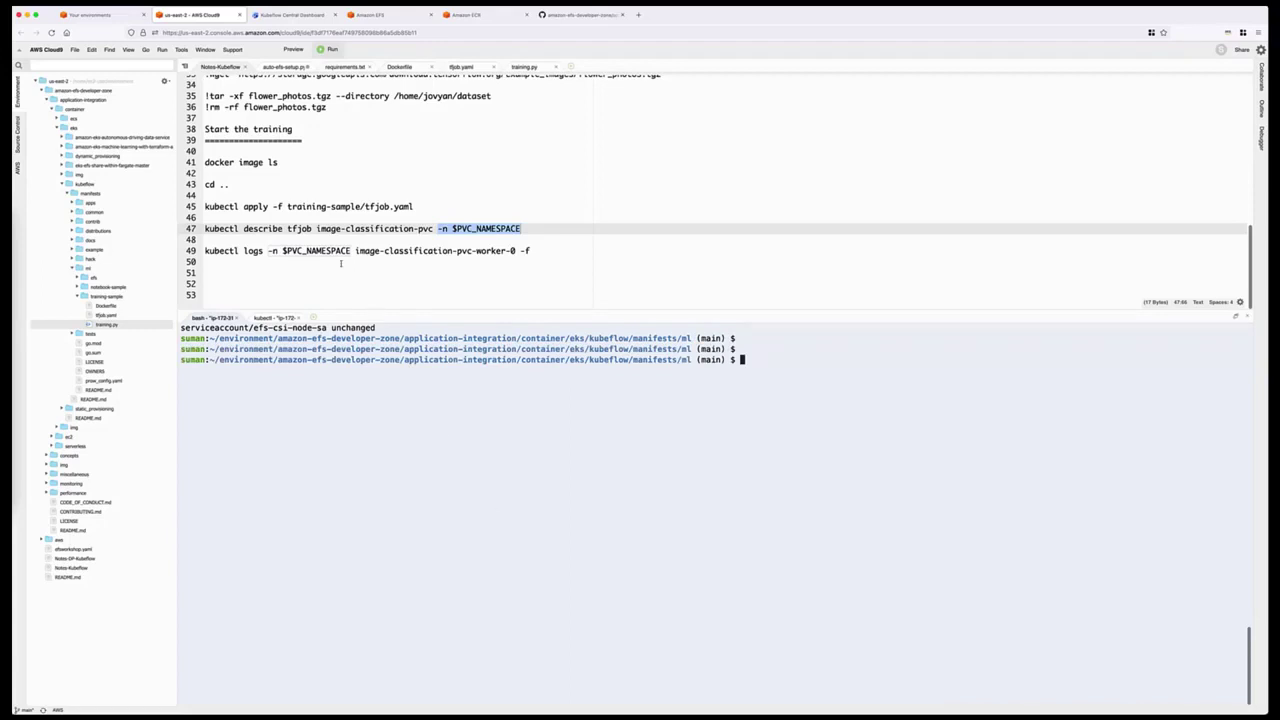
left_click(417, 217)
left_click(869, 429)
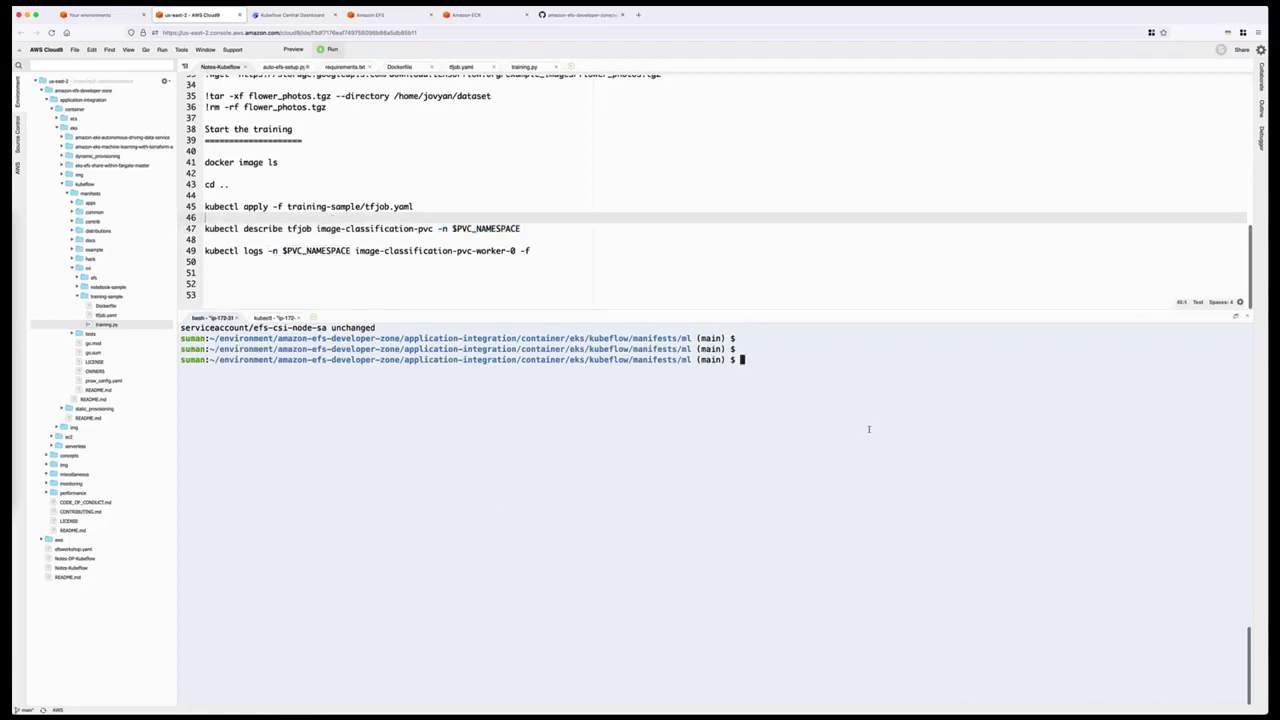
type("ll")
key("Return")
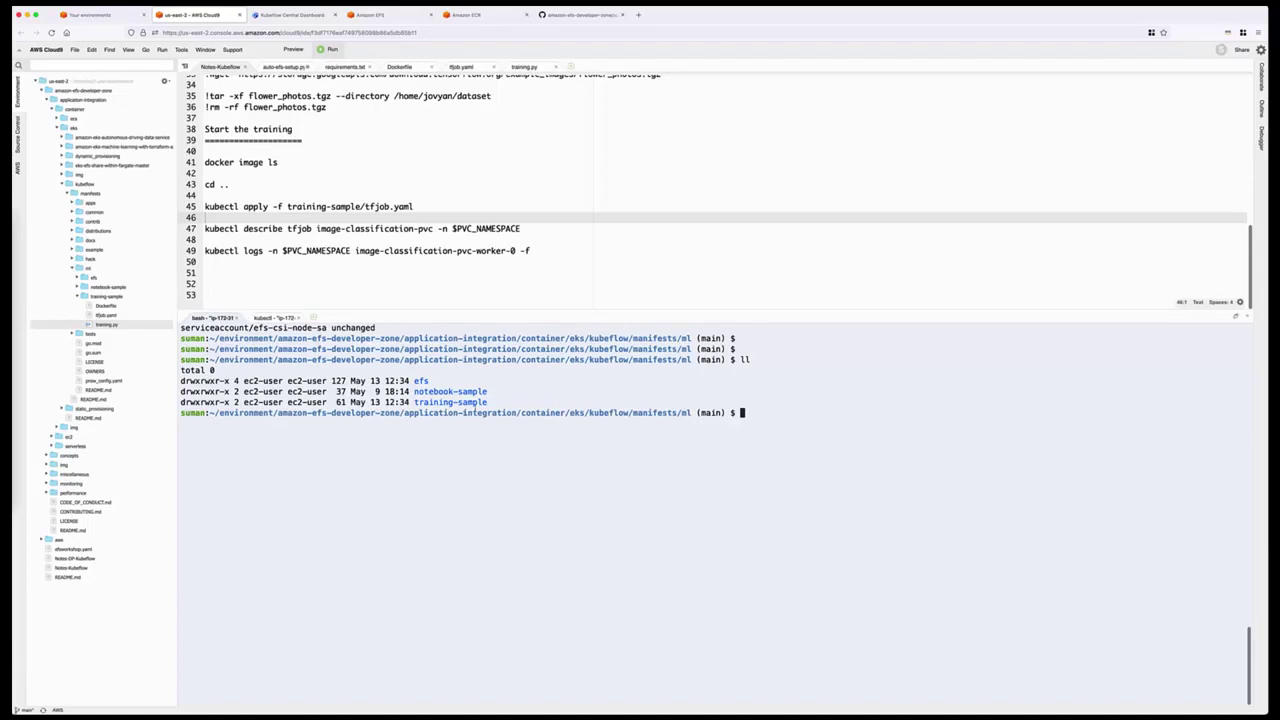
- Start the training job by running "kubectl apply -f training-sample/tfjob.yaml" from the notes in the terminal
left_click(366, 206)
left_click_drag(288, 206, 362, 206)
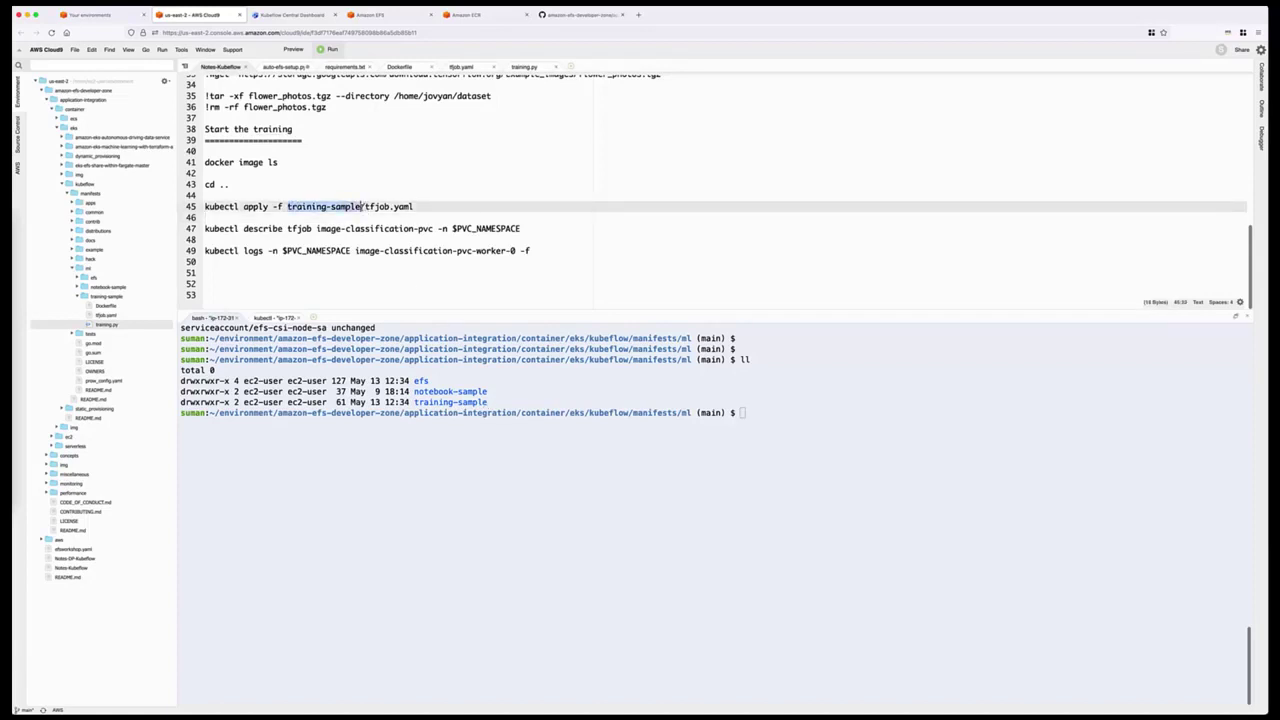
triple_click(243, 206)
key("super+c")
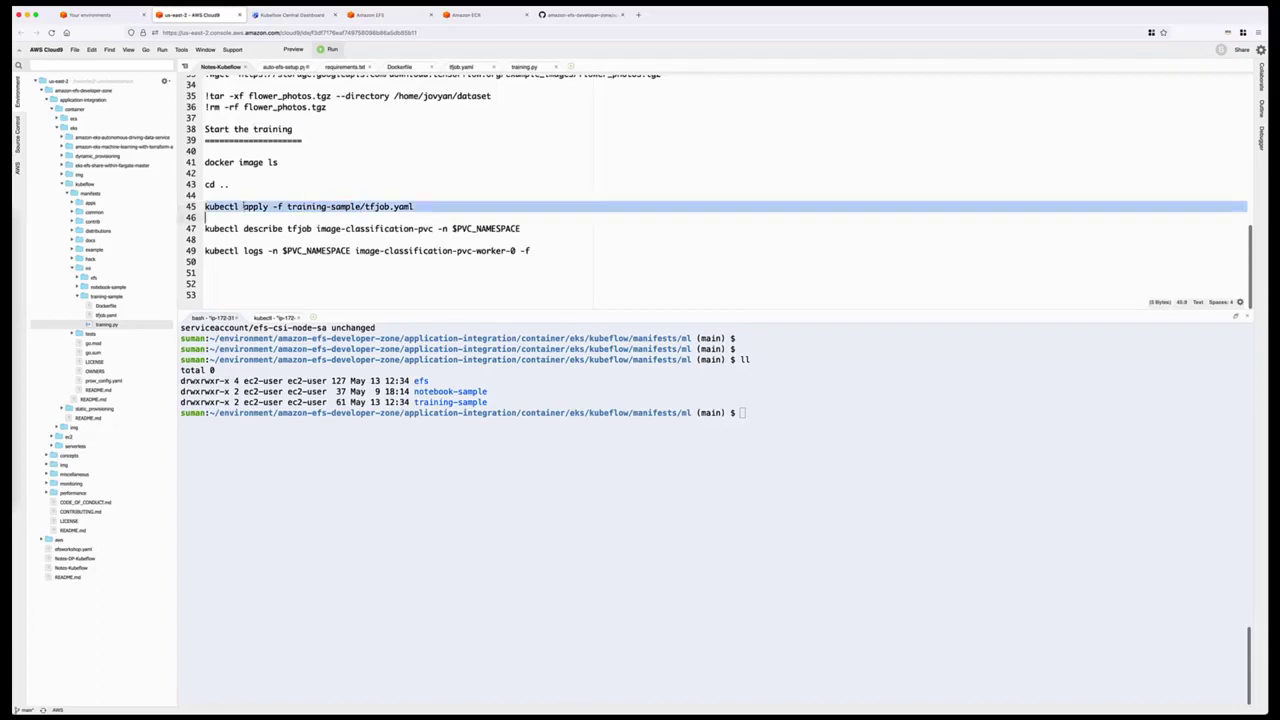
left_click(471, 347)
key("super+v")
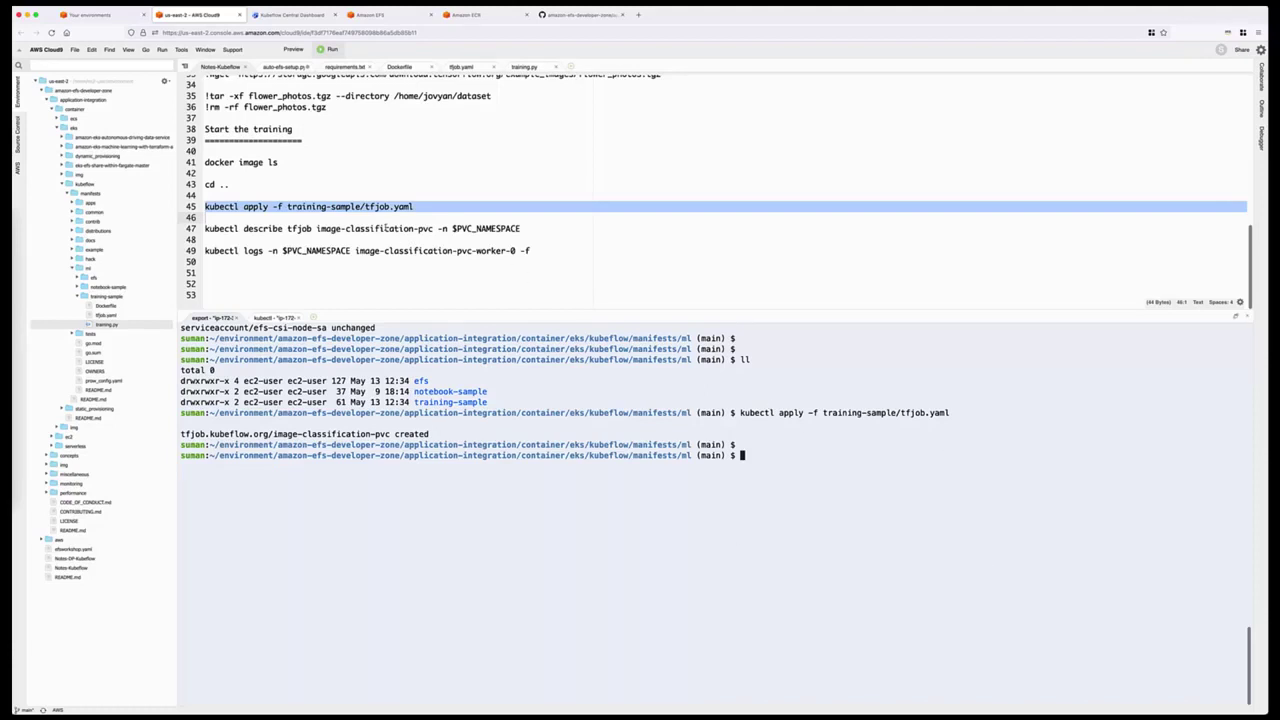
- Run "kubectl describe tfjob image-classification-pvc -n $PVC_NAMESPACE" and check the pod creation events
triple_click(386, 228)
type("kubectl describe tfjob image-classification-pvc -n $PVC_NAMESPACE")
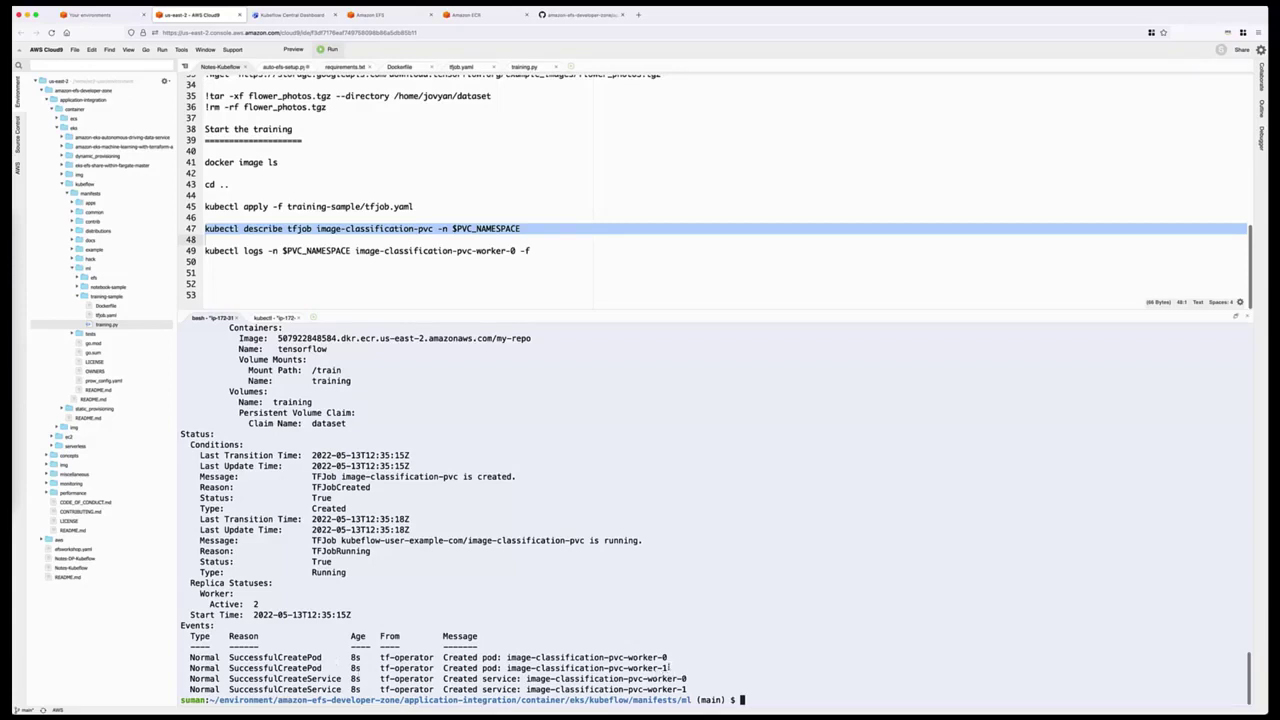
left_click_drag(670, 667, 181, 656)
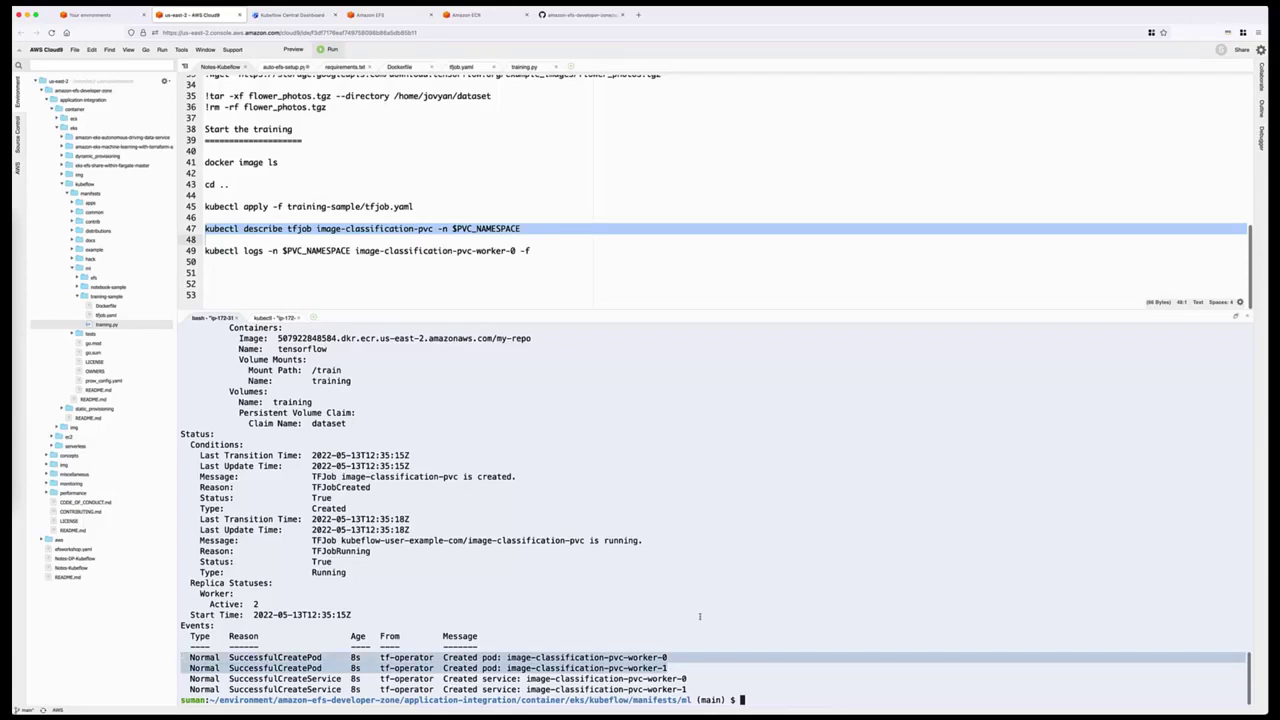
- Clear the terminal, run "kubectl get pods -n $PVC_NAMESPACE" and check the two image-classification-pvc worker pods
left_click(699, 616)
key("ctrl+l")
key("Return")
type("kubectl get pods")
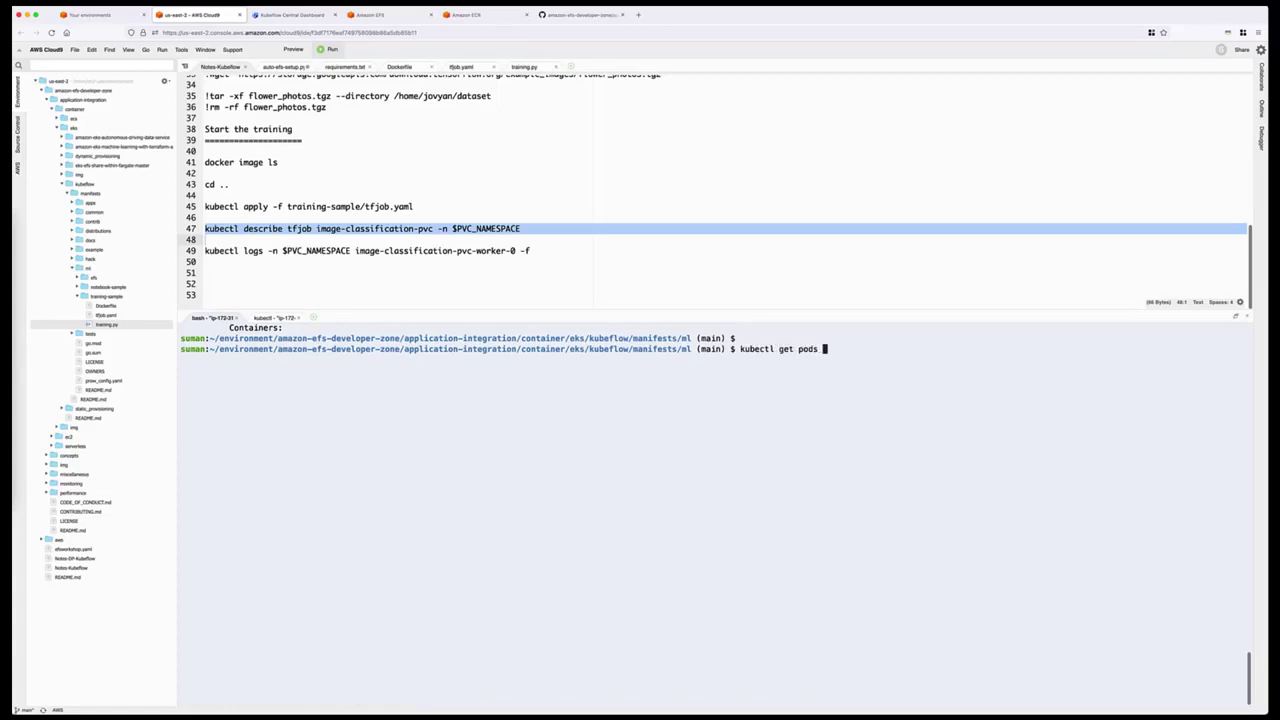
type(" -n")
left_click(455, 251)
left_click_drag(452, 228, 521, 228)
left_click(929, 384)
type("$PVC_NAMESPACE")
key("Return")
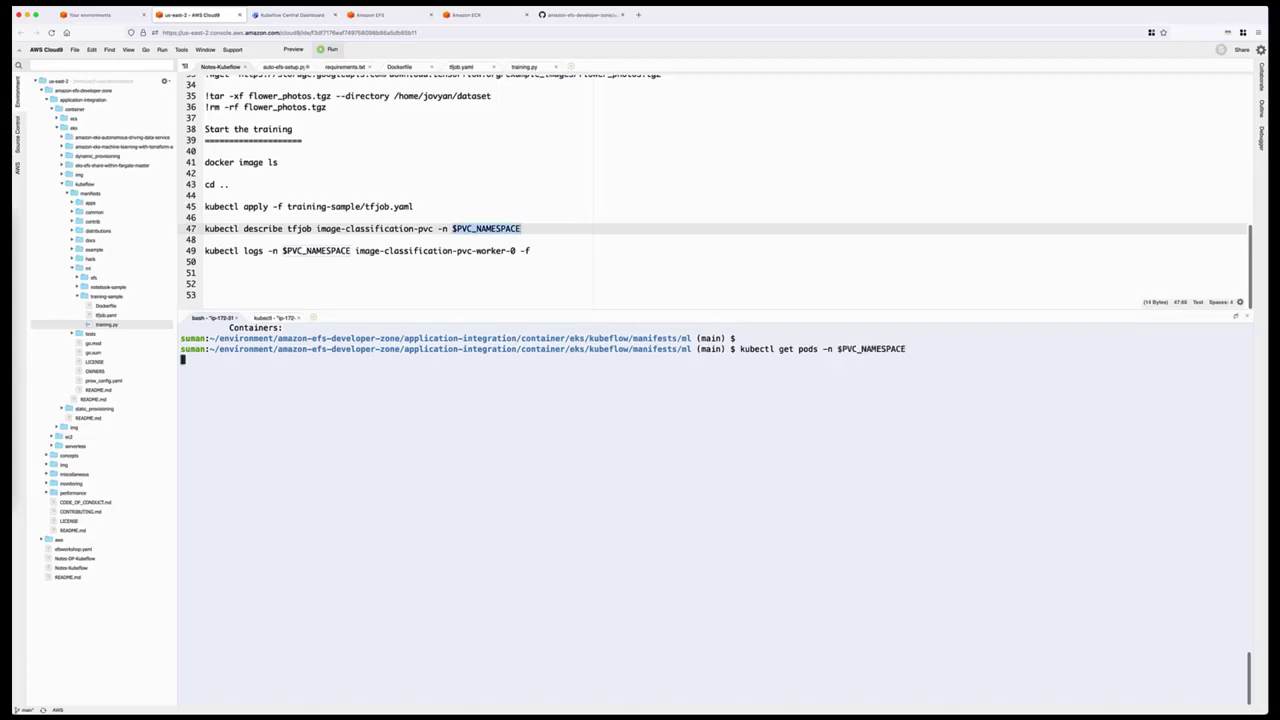
left_click_drag(588, 381, 178, 370)
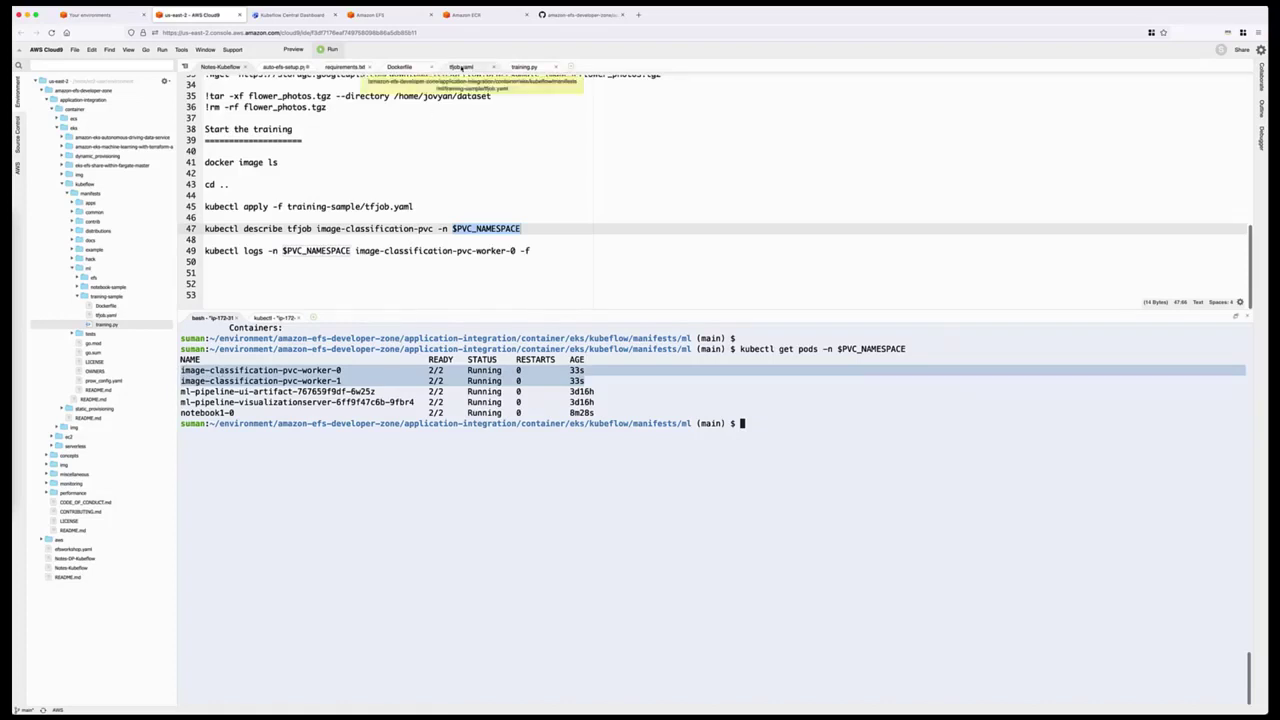
- Match the worker pods with the job name and the replicas setting in tfjob.yaml
left_click(461, 67)
scroll(347, 172, "up", 3)
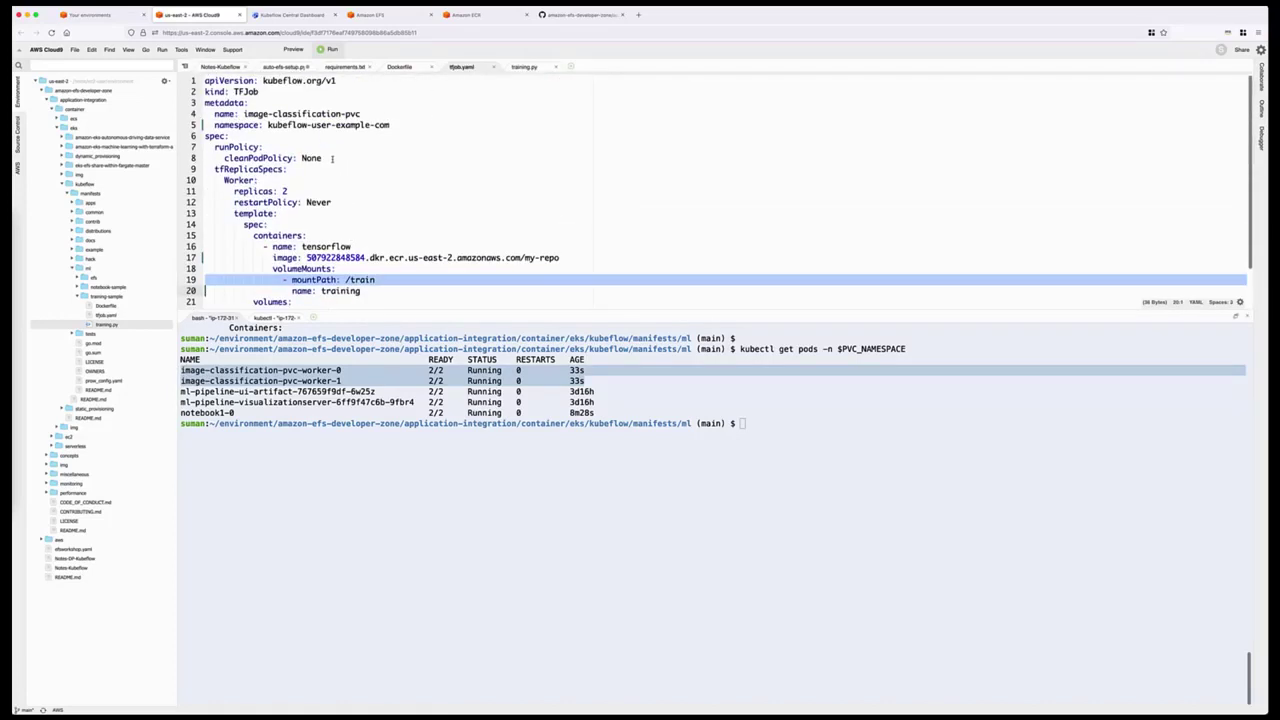
left_click_drag(242, 114, 361, 114)
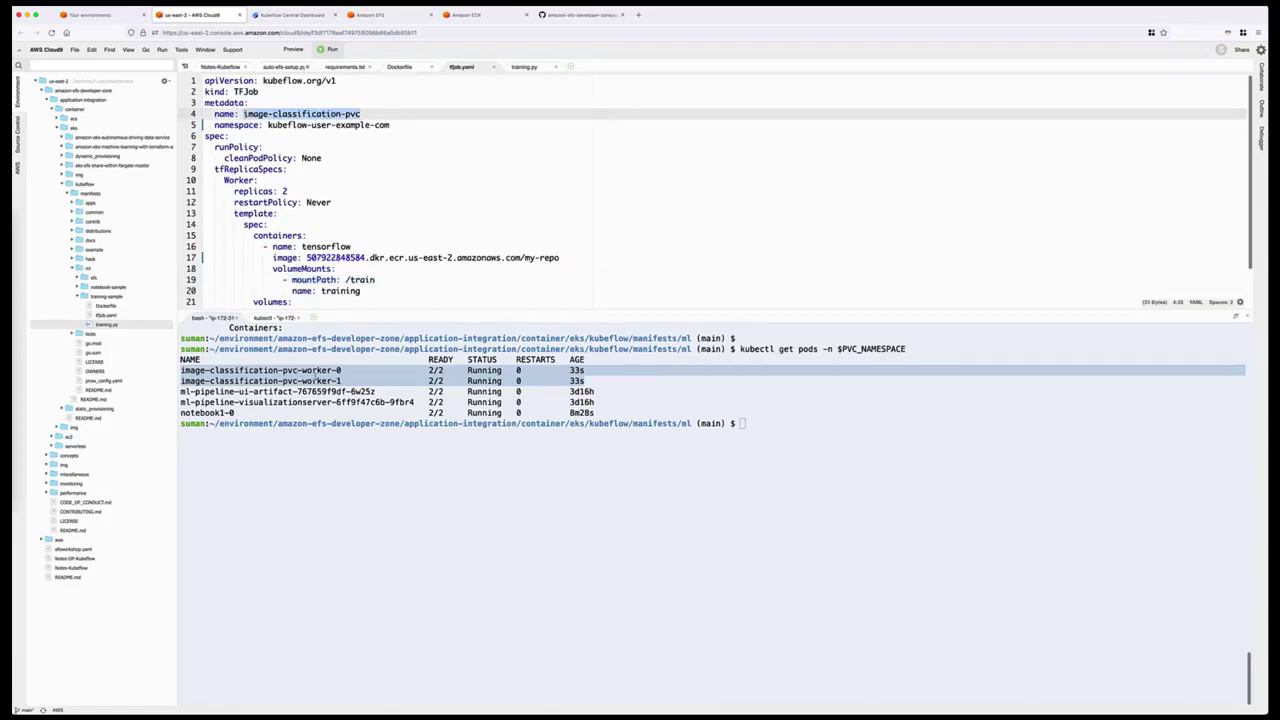
left_click_drag(289, 191, 234, 191)
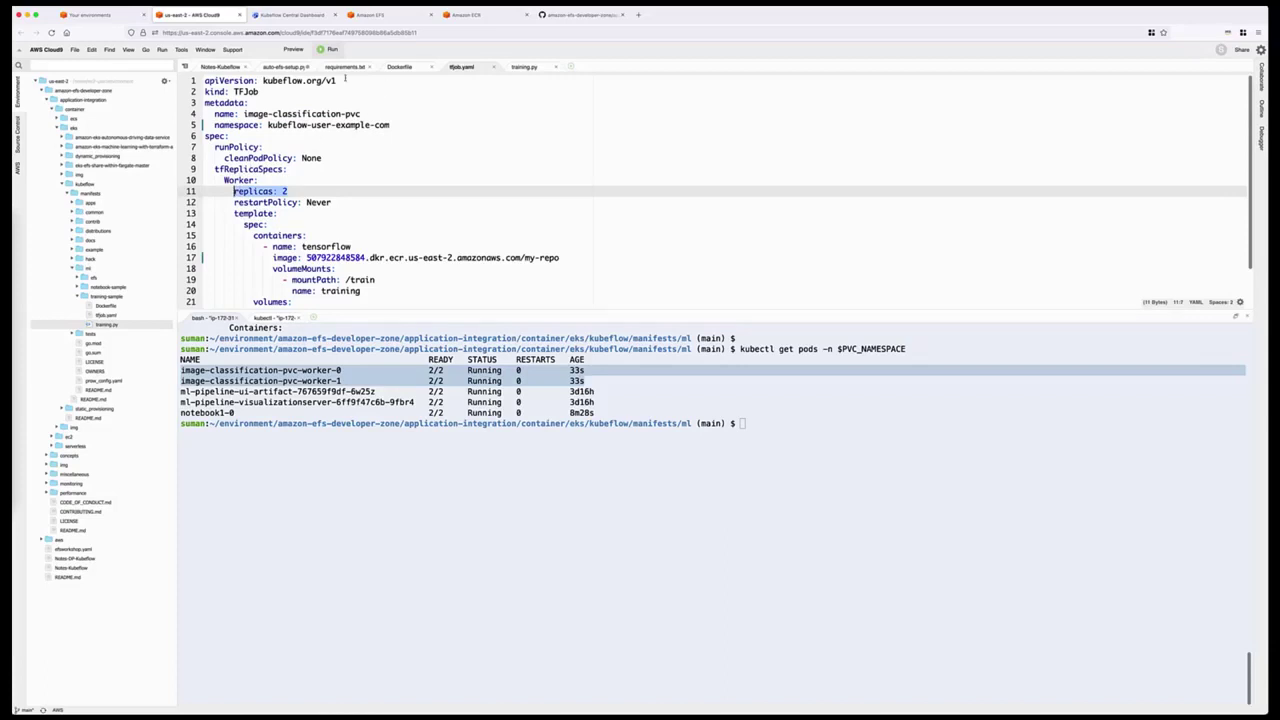
- Follow the first worker's training log with "kubectl logs -n $PVC_NAMESPACE image-classification-pvc-worker-0 -f" and check the final validation accuracy
left_click(216, 67)
left_click(311, 214)
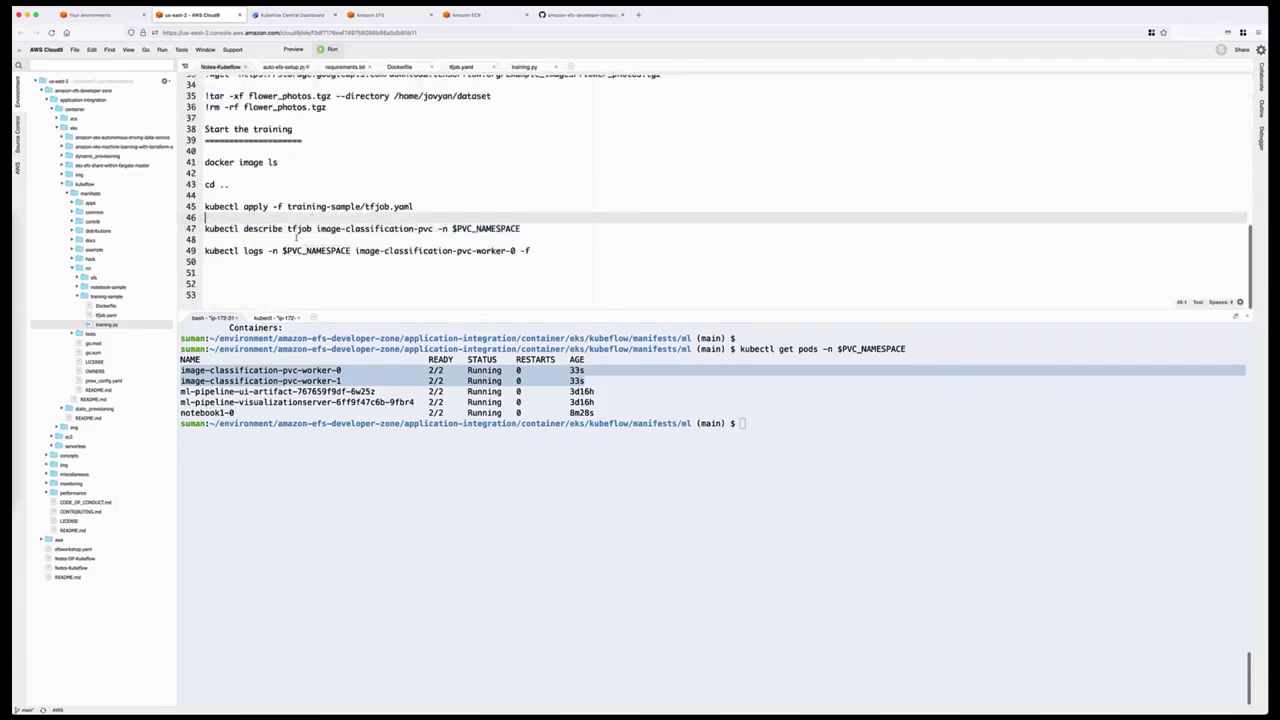
triple_click(252, 251)
key("super+c")
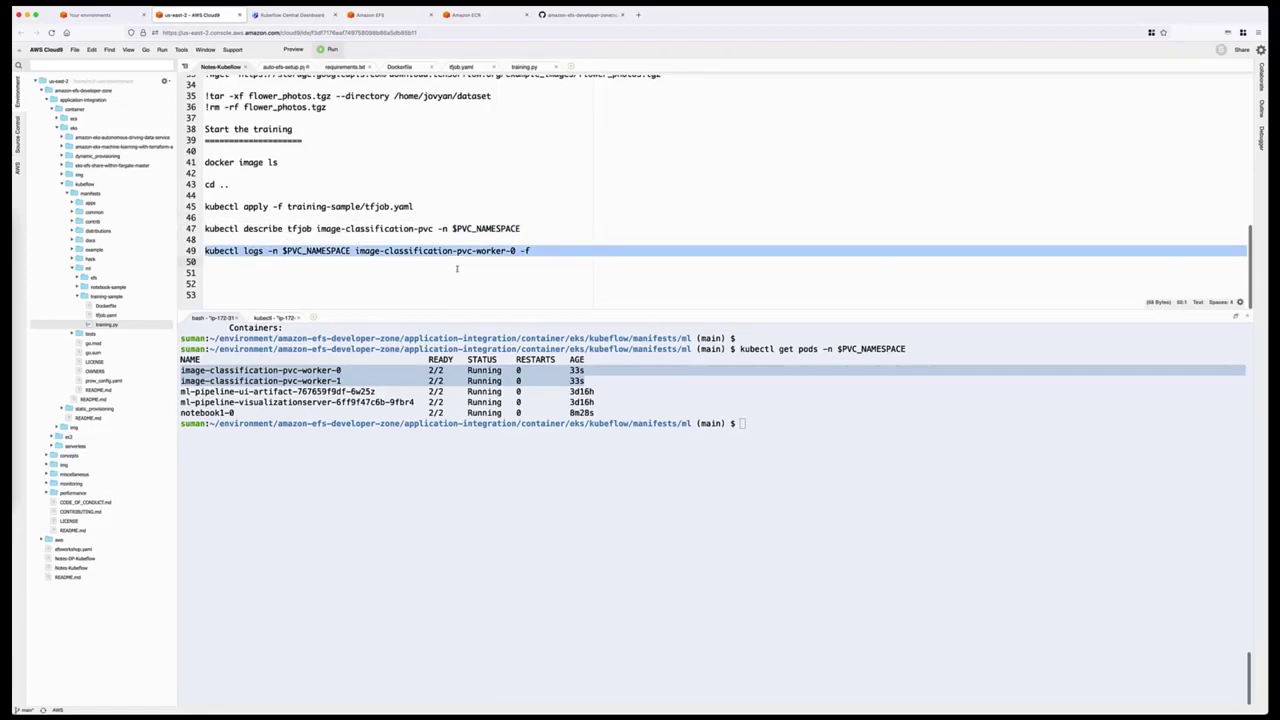
left_click(368, 382)
key("super+v")
key("Return")
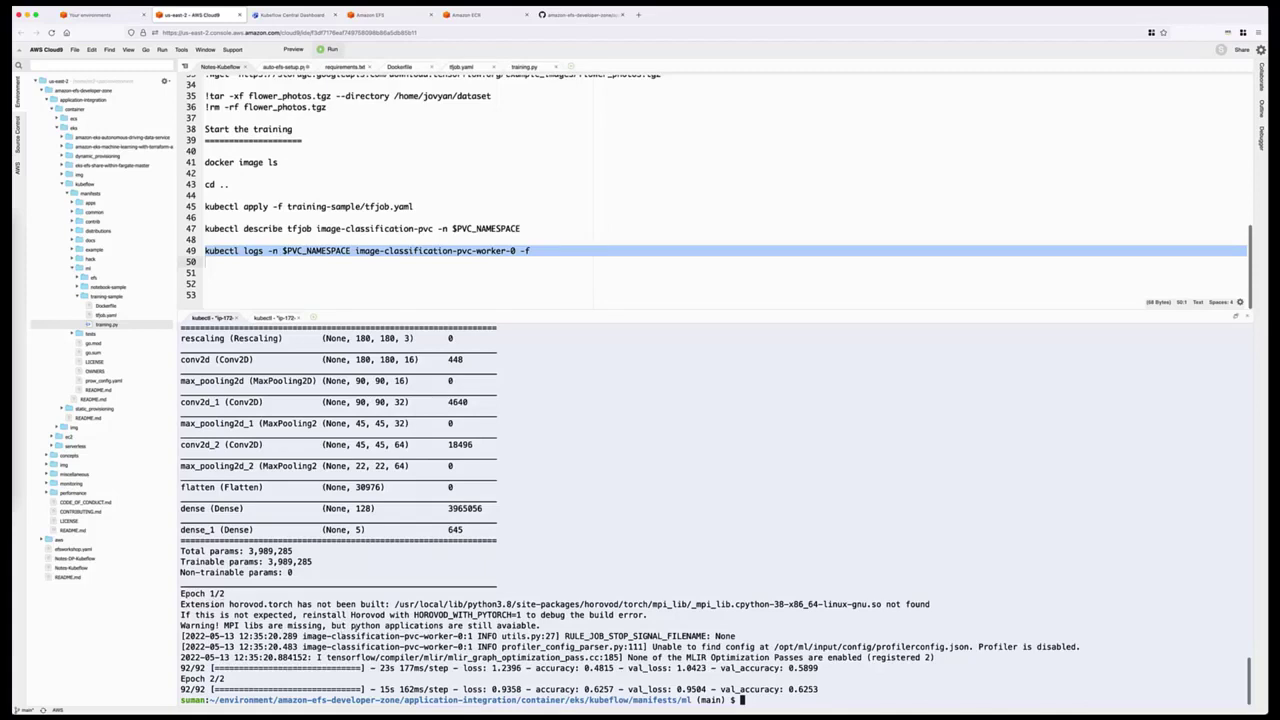
left_click_drag(821, 689, 784, 689)
- Clear the training log from the terminal and rerun "kubectl get pods -n $PVC_NAMESPACE" to recheck the pod status
left_click(796, 579)
key("ctrl+l")
key("Return")
key("Up")
key("Up")
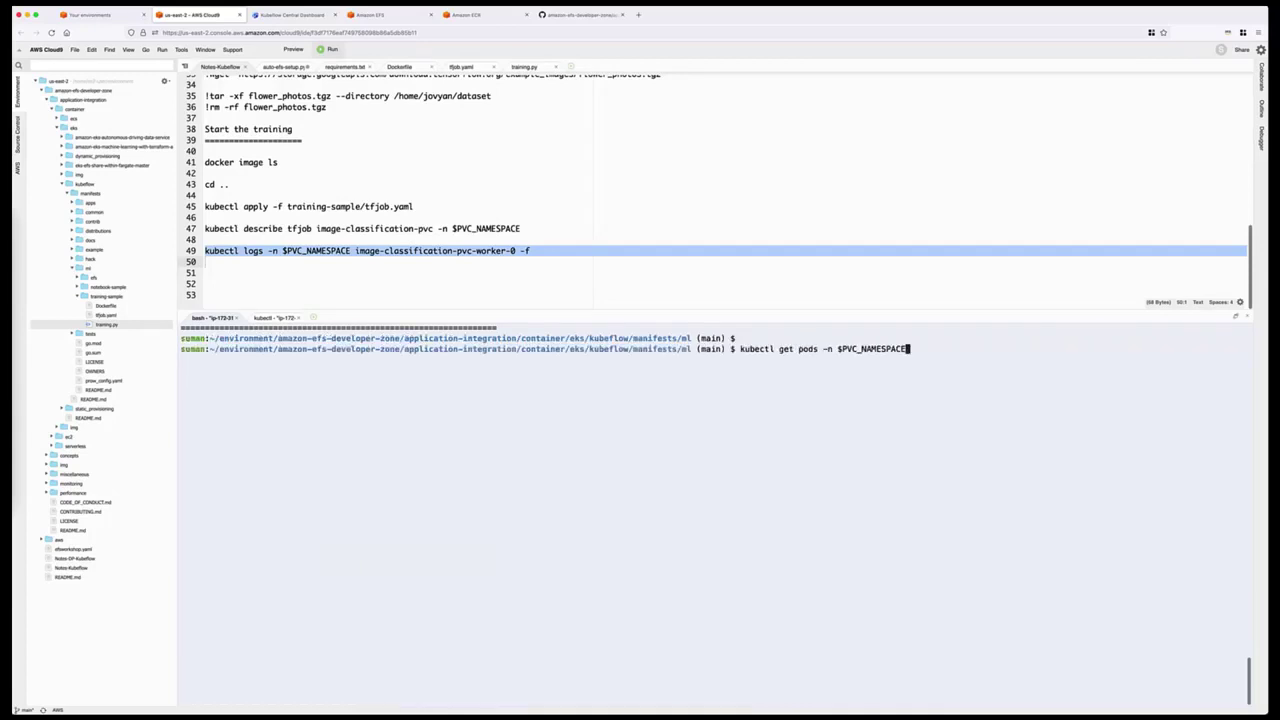
key("Return")
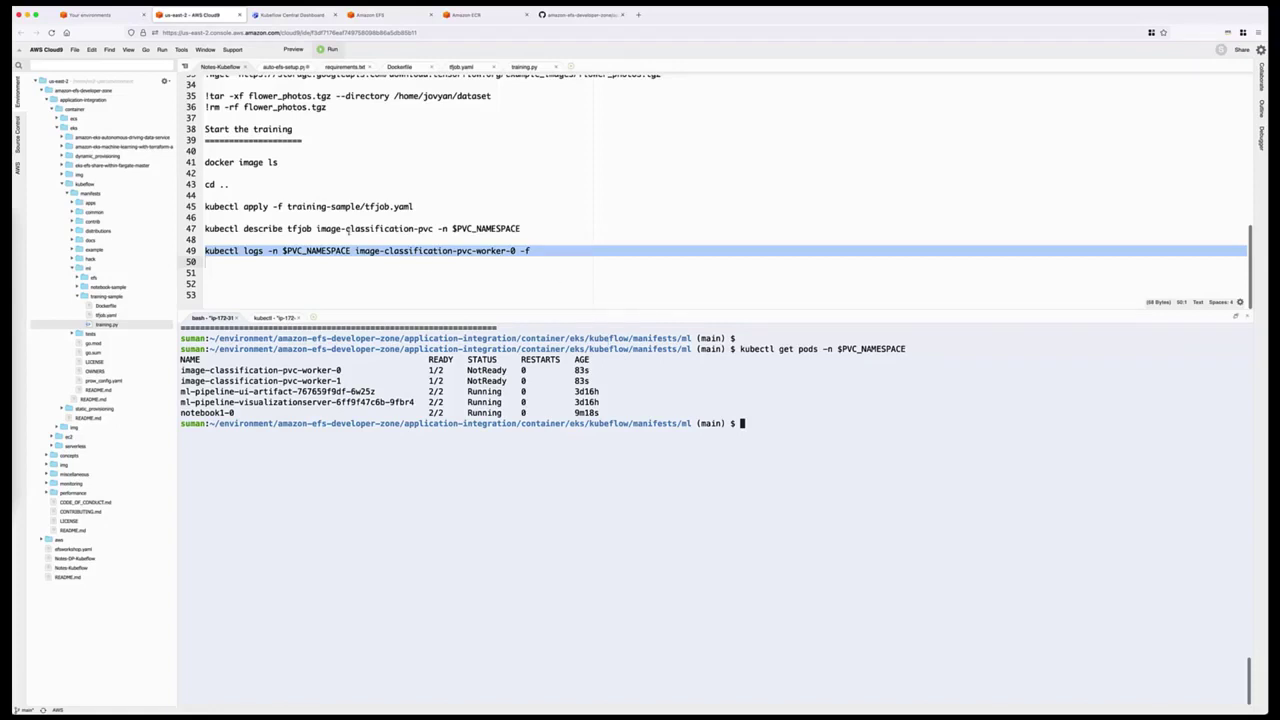
- Add the command "kubectl delete -f training-sample/tfjob.yaml" on line 51 of the notes, adapted from a copy of the apply command
left_click(370, 210)
left_click_drag(413, 206, 205, 207)
key("super+c")
left_click(218, 218)
left_click(266, 273)
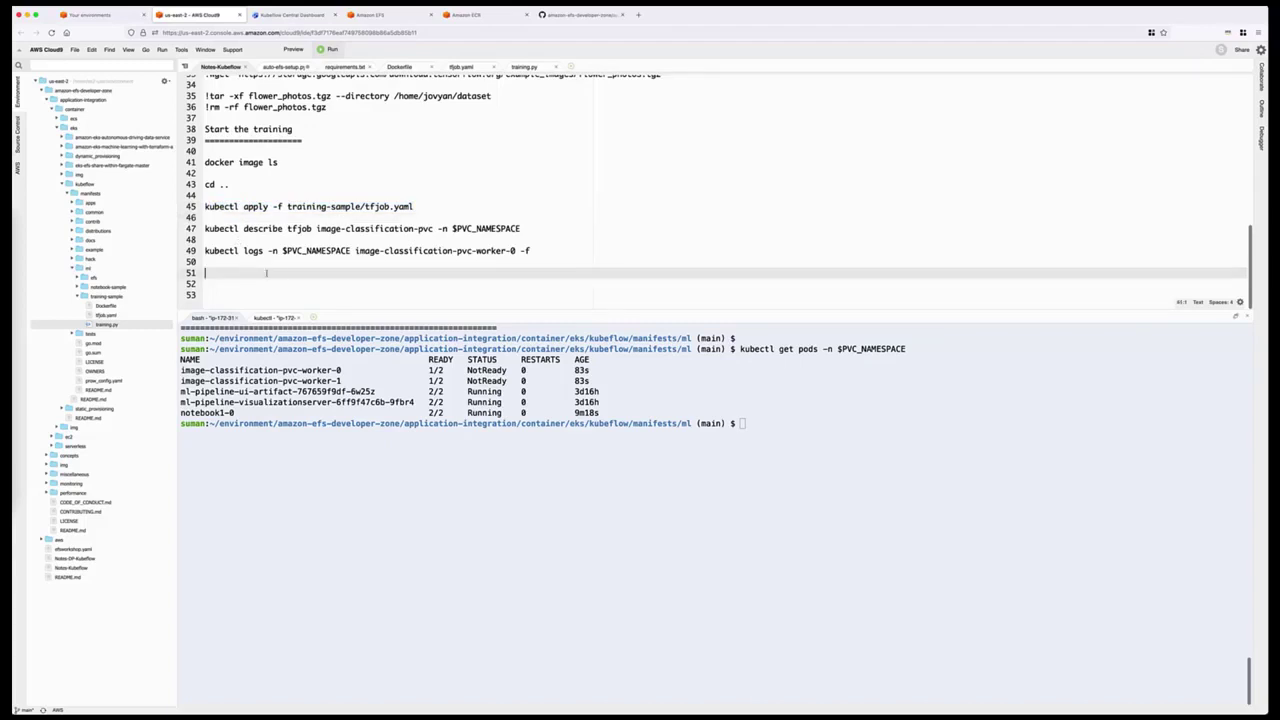
key("super+v")
double_click(255, 273)
type("delete")
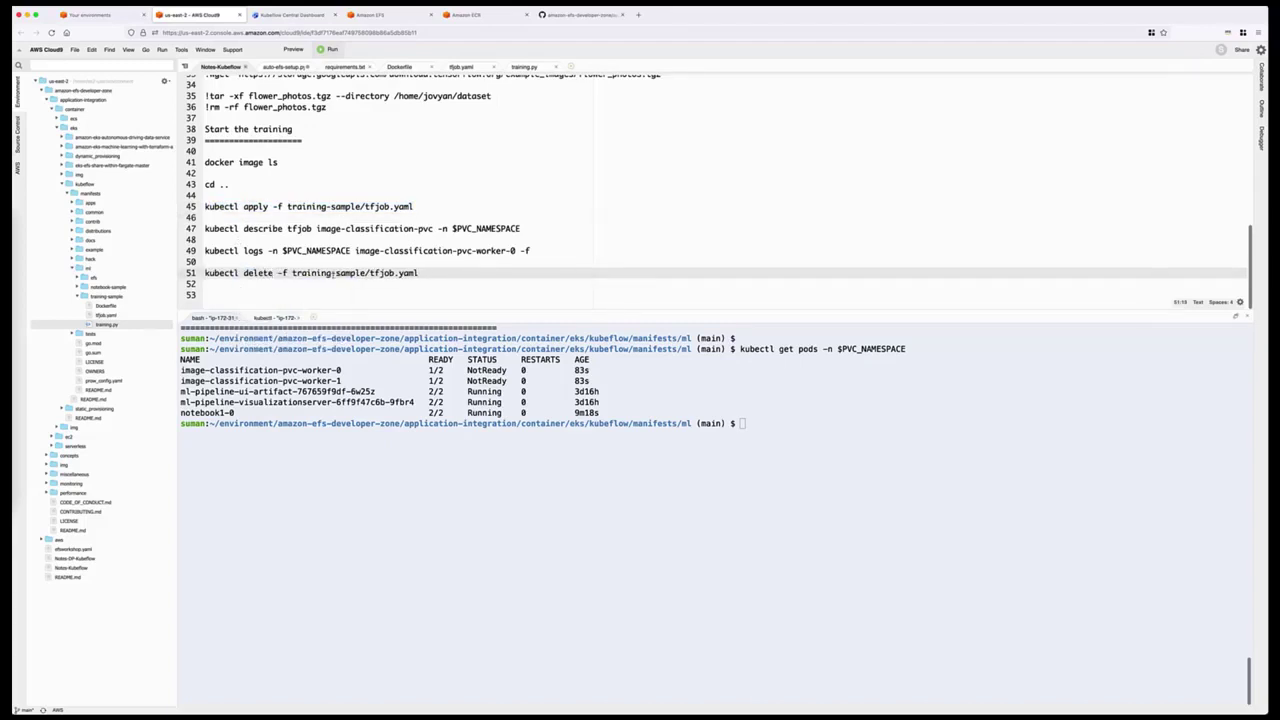
- Delete the training job by running "kubectl delete -f training-sample/tfjob.yaml" in the terminal
triple_click(332, 273)
key("super+c")
left_click(705, 474)
key("super+v")
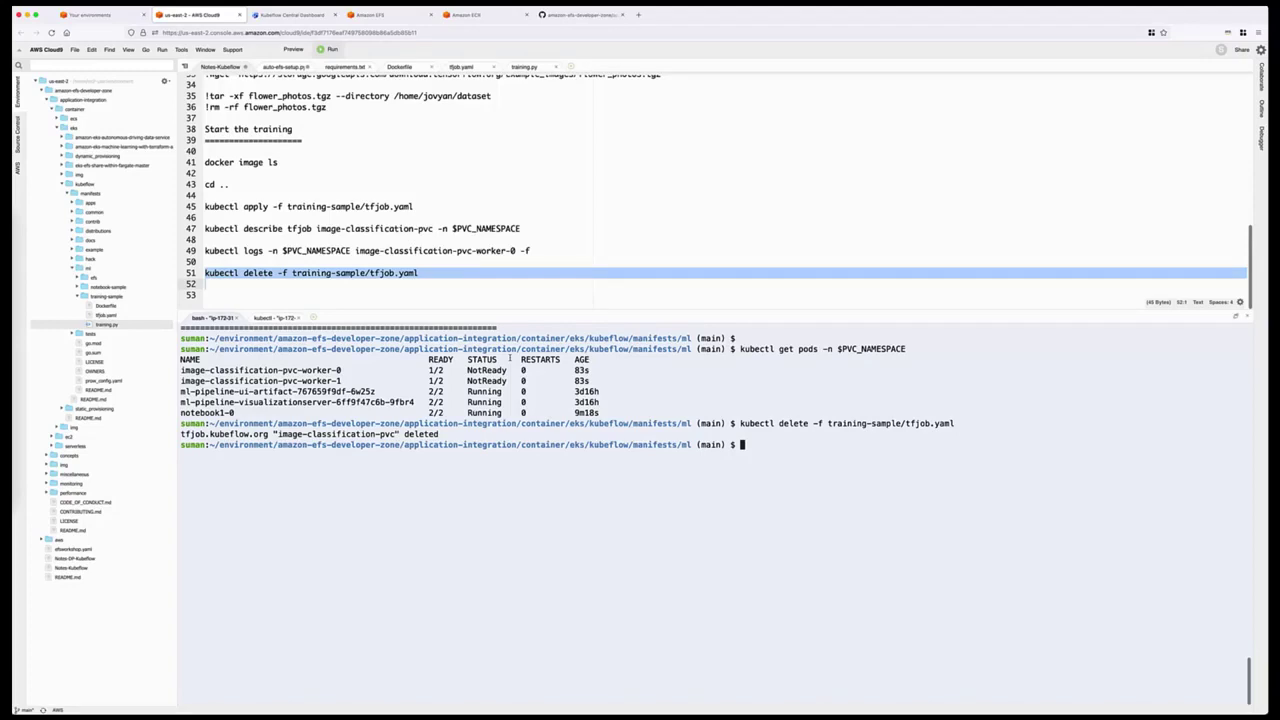
- Switch to the Amazon EFS console and examine the EFS mount helper command in the attach instructions for the myEFS1 file system
left_click(385, 12)
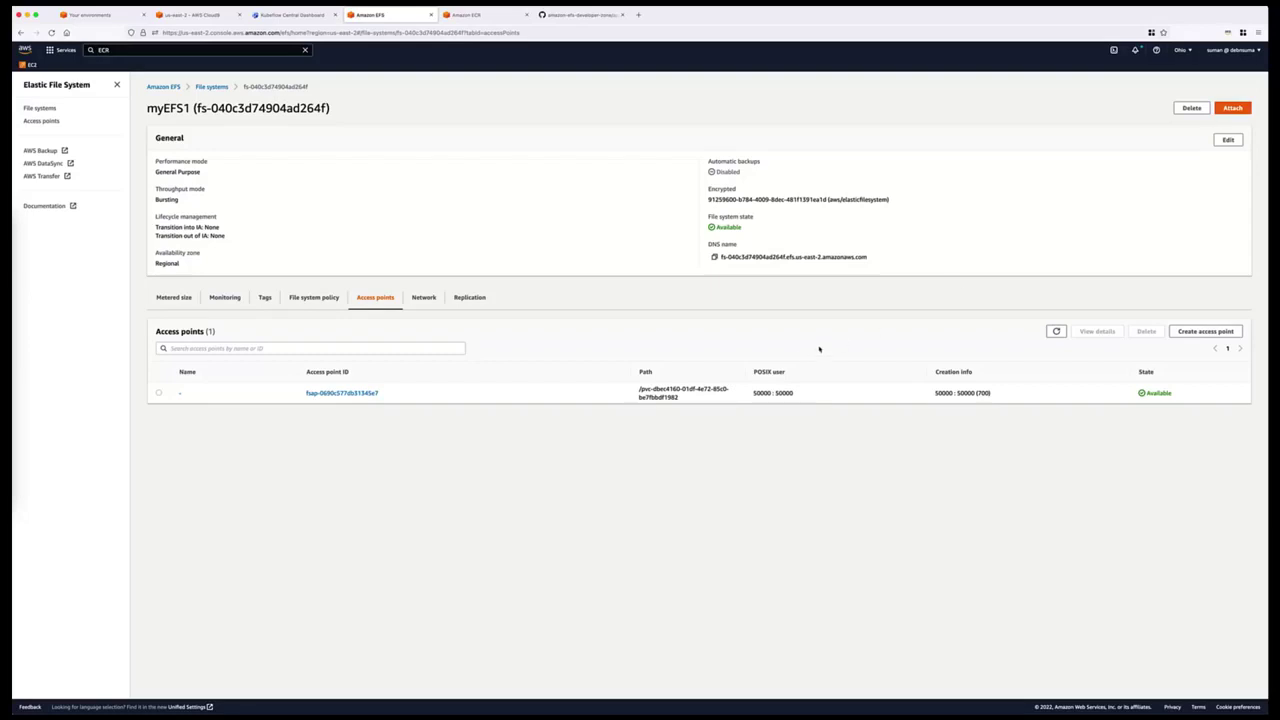
left_click(1232, 110)
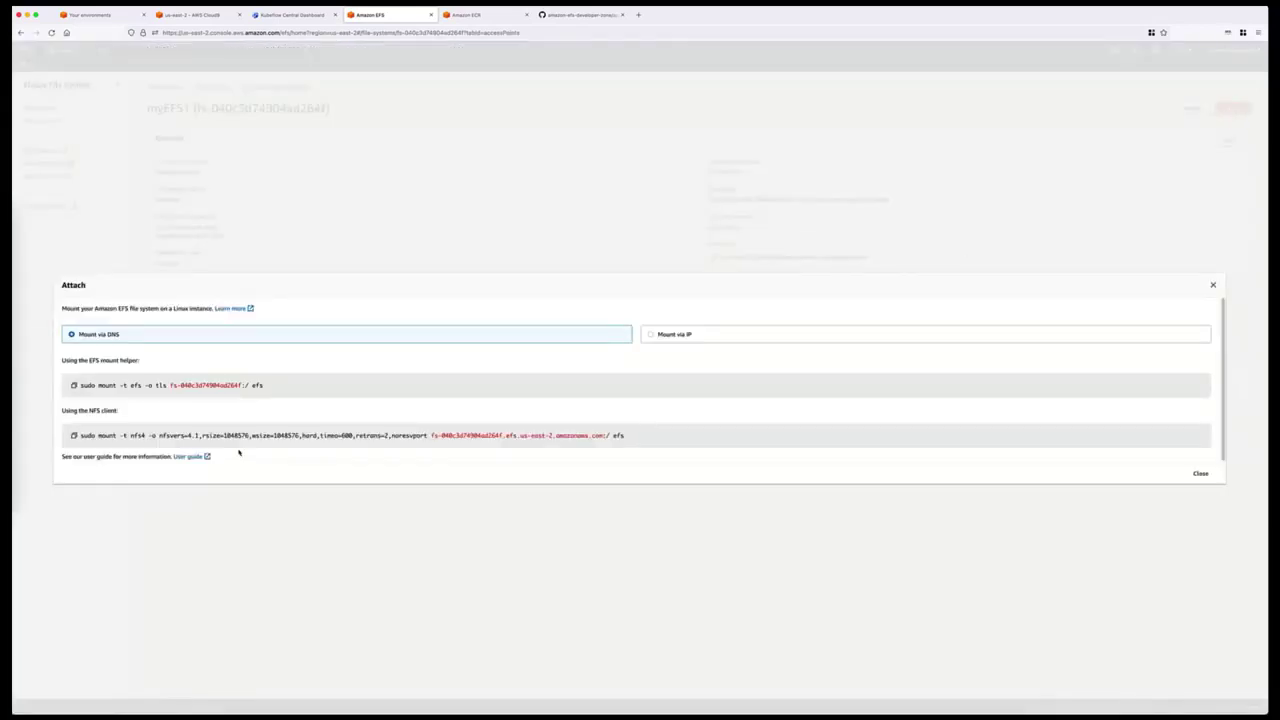
left_click(74, 385)
left_click(1213, 286)
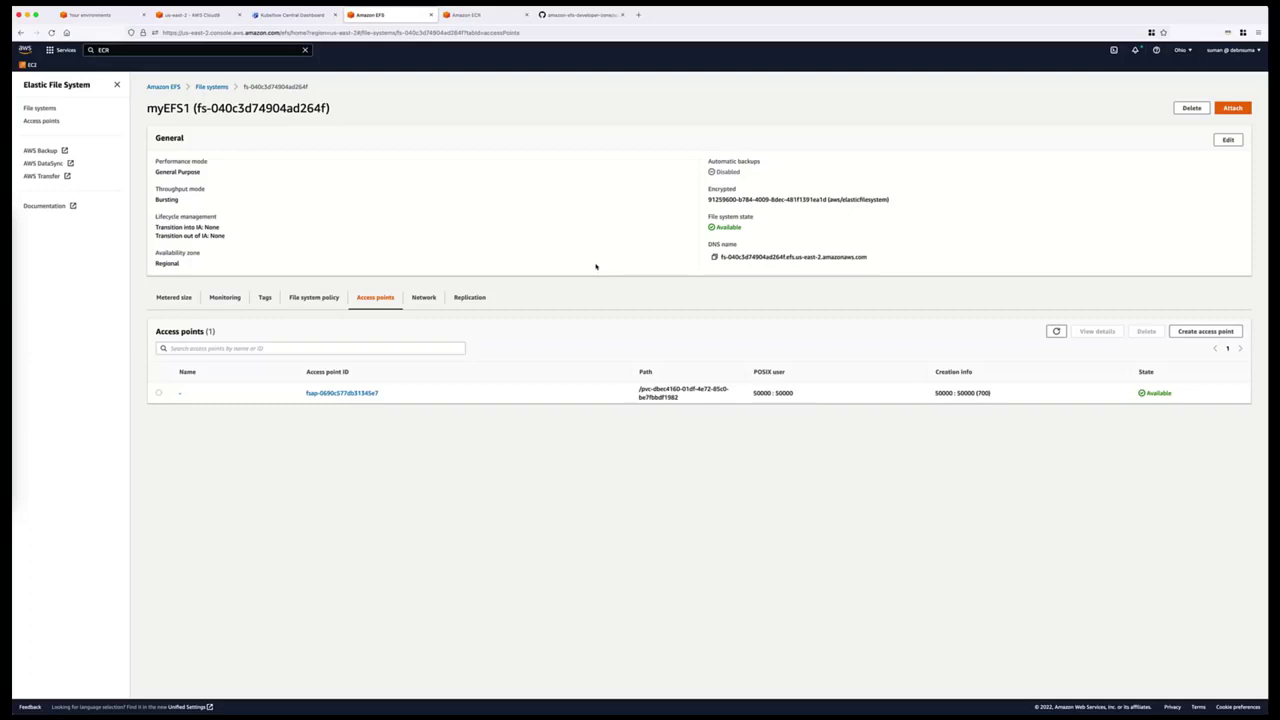
- Switch to the Kubeflow dashboard and review its volumes and the options for creating a new volume, without creating one
left_click(292, 15)
left_click(54, 143)
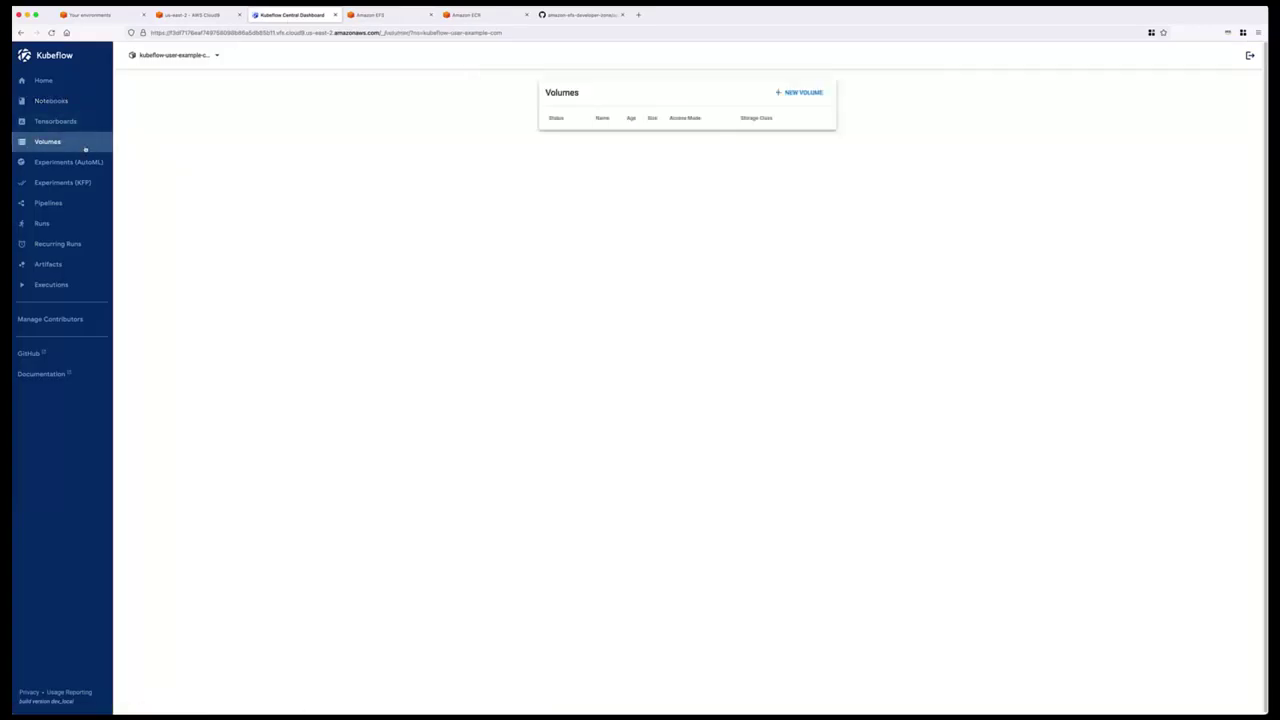
left_click(791, 92)
key("Tab")
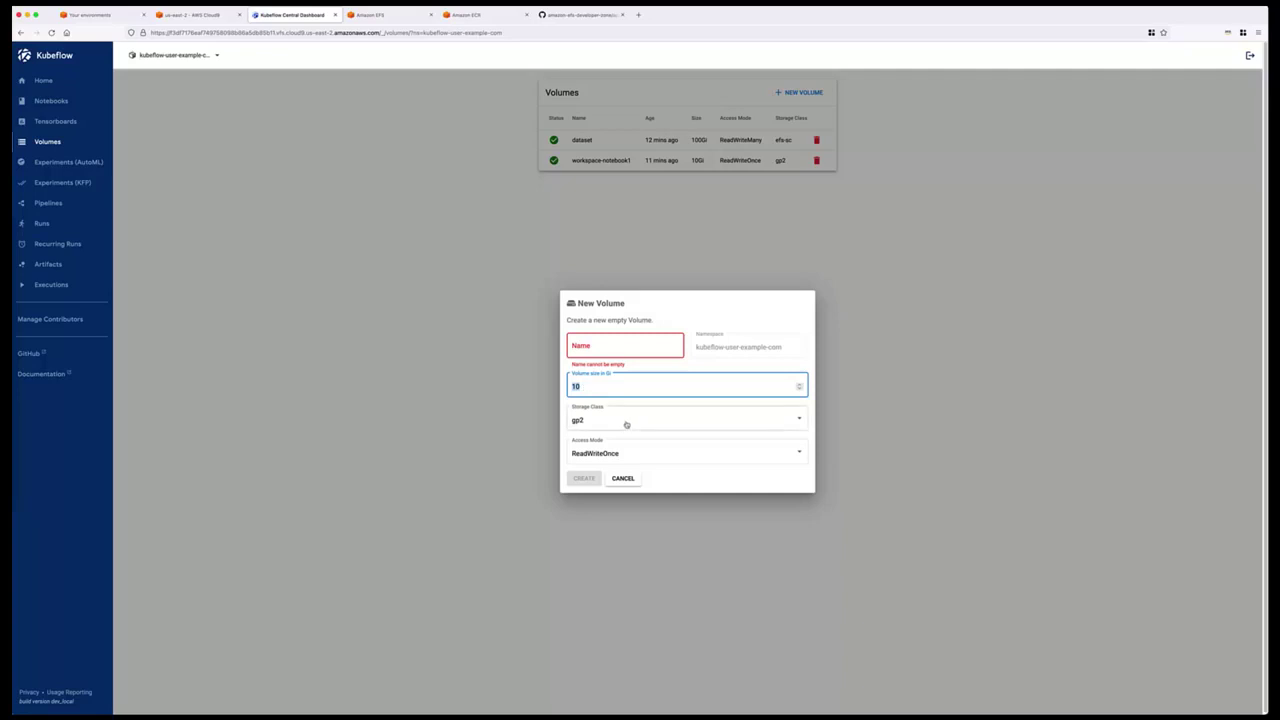
left_click(623, 478)
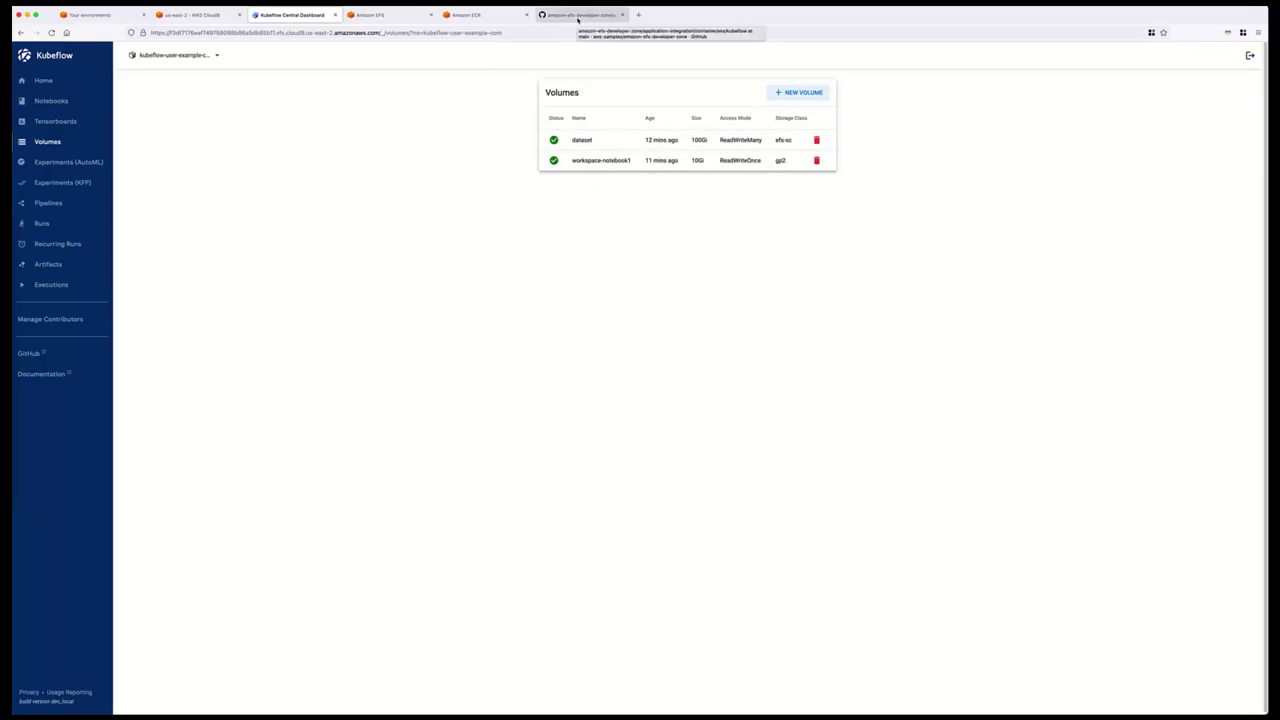
- Switch to the GitHub tutorial and review the title, introduction and architecture diagram of "Machine Learning with Kubeflow on Amazon EKS with Amazon EFS"
left_click(578, 16)
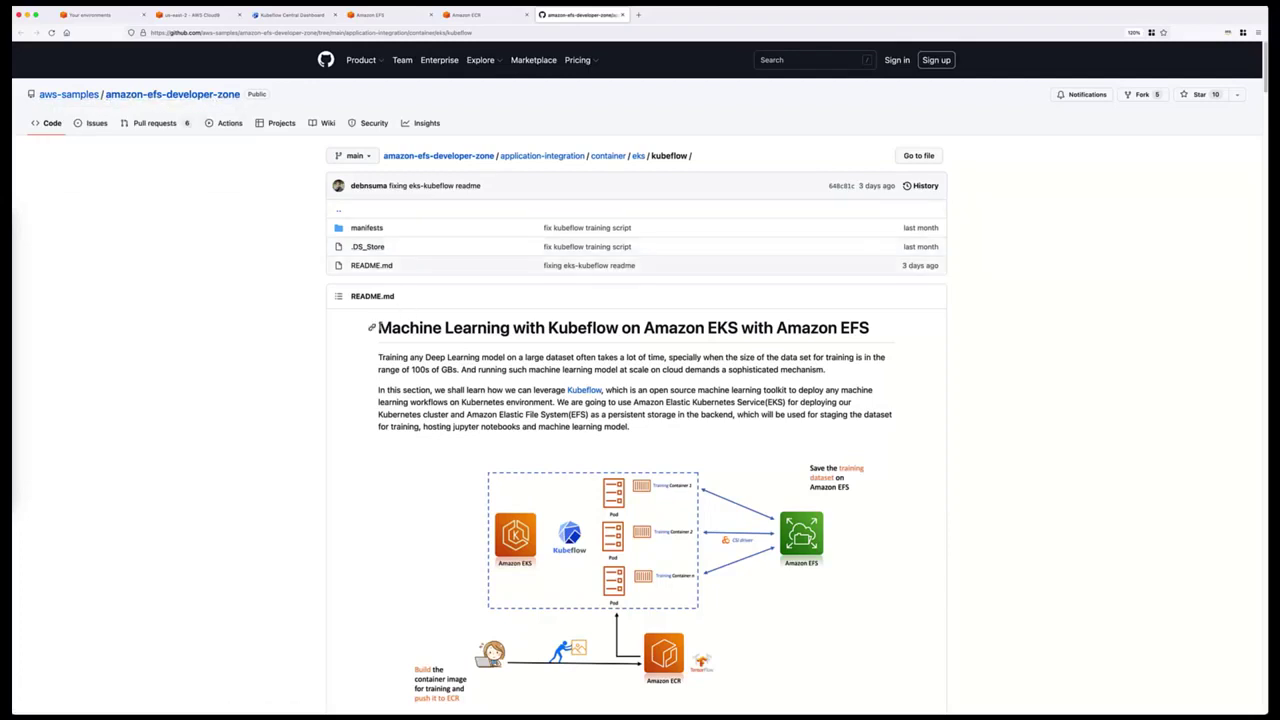
left_click_drag(378, 328, 869, 328)
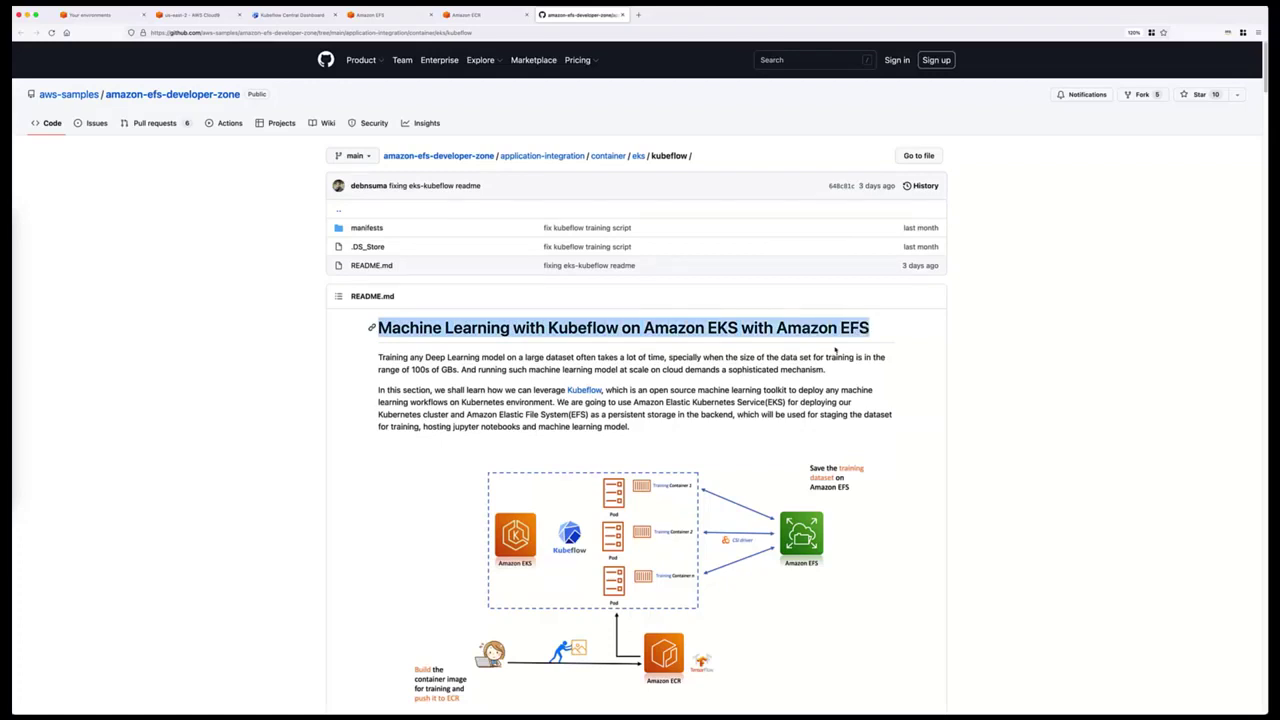
scroll(835, 349, "down", 4)
scroll(800, 372, "down", 2)
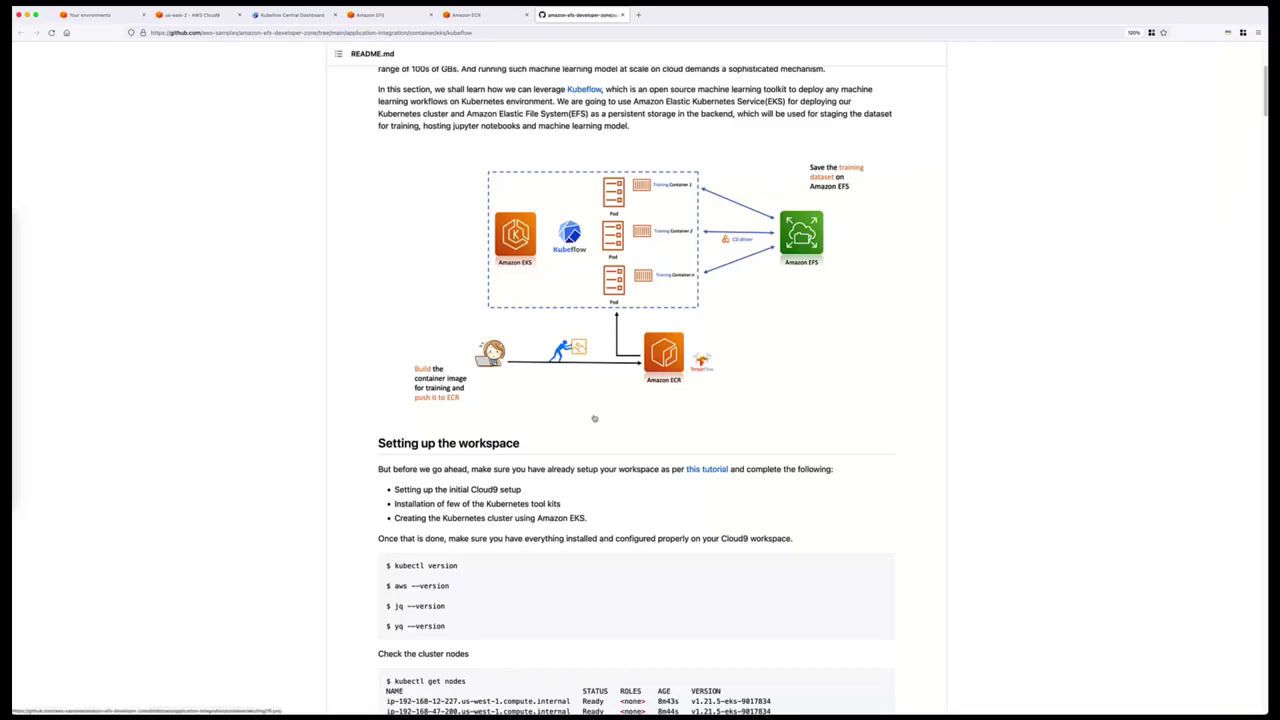
scroll(545, 405, "up", 3)
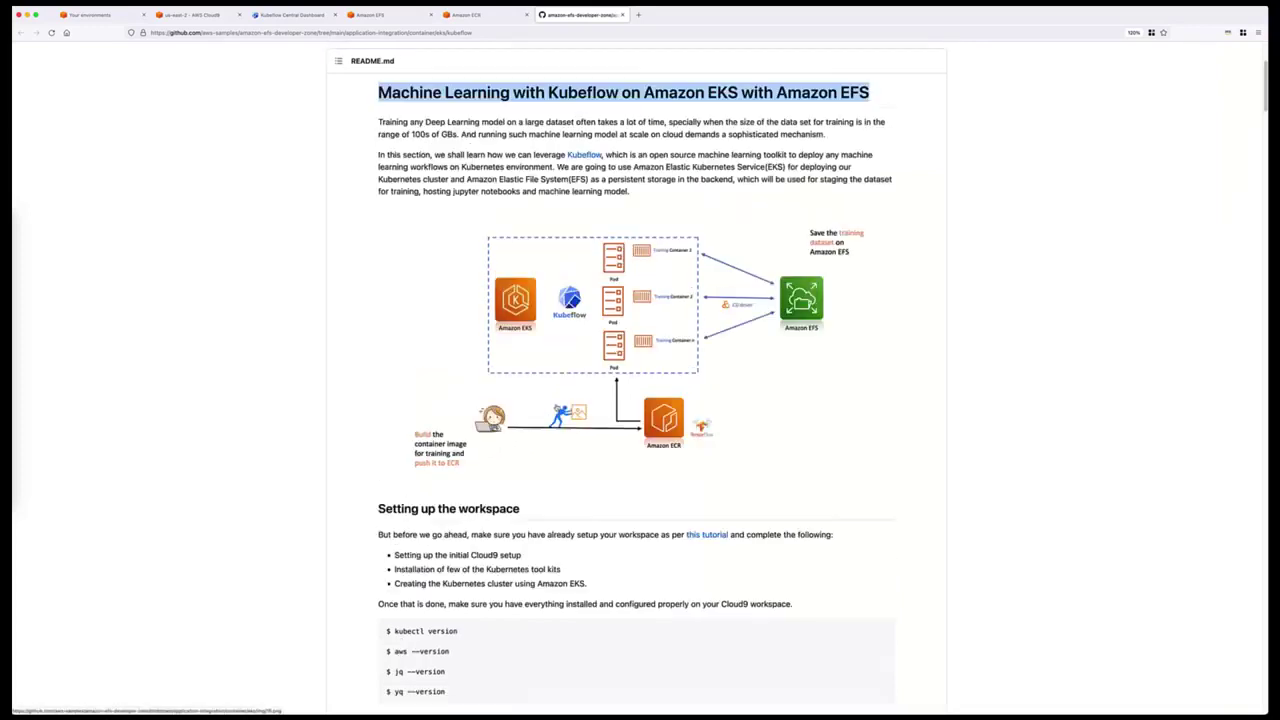
scroll(557, 407, "up", 1)
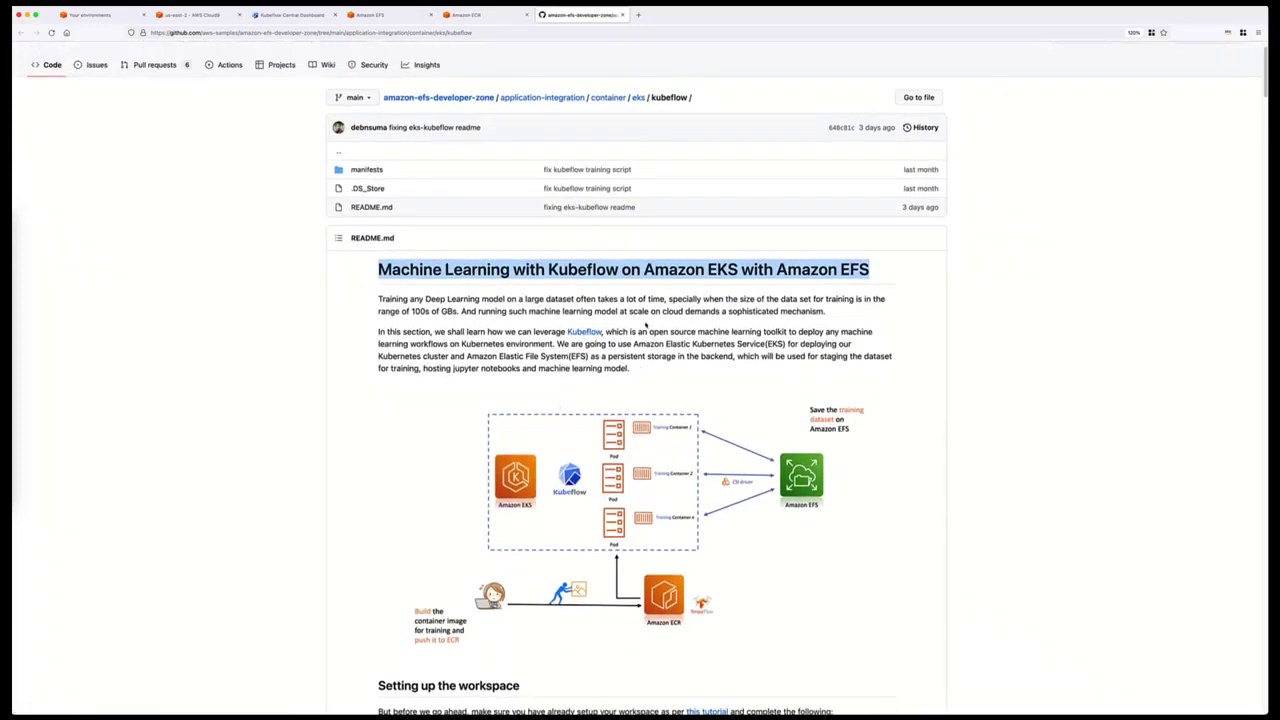
- Browse the amazon-efs-developer-zone repository's main README and highlight the "Machine Learning at scale using Kubeflow on Amazon EKS with Amazon EFS" tutorial under "Amazon EFS with Container"
left_click(455, 97)
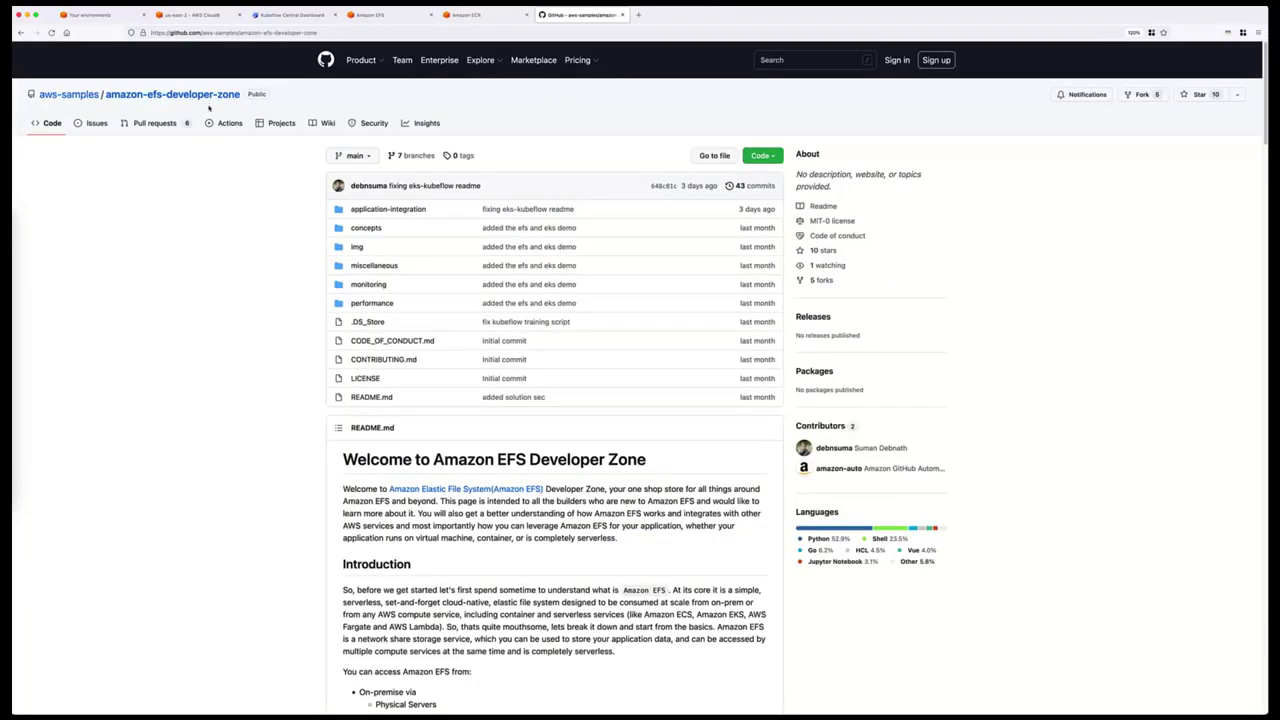
scroll(558, 478, "down", 1)
scroll(558, 478, "down", 5)
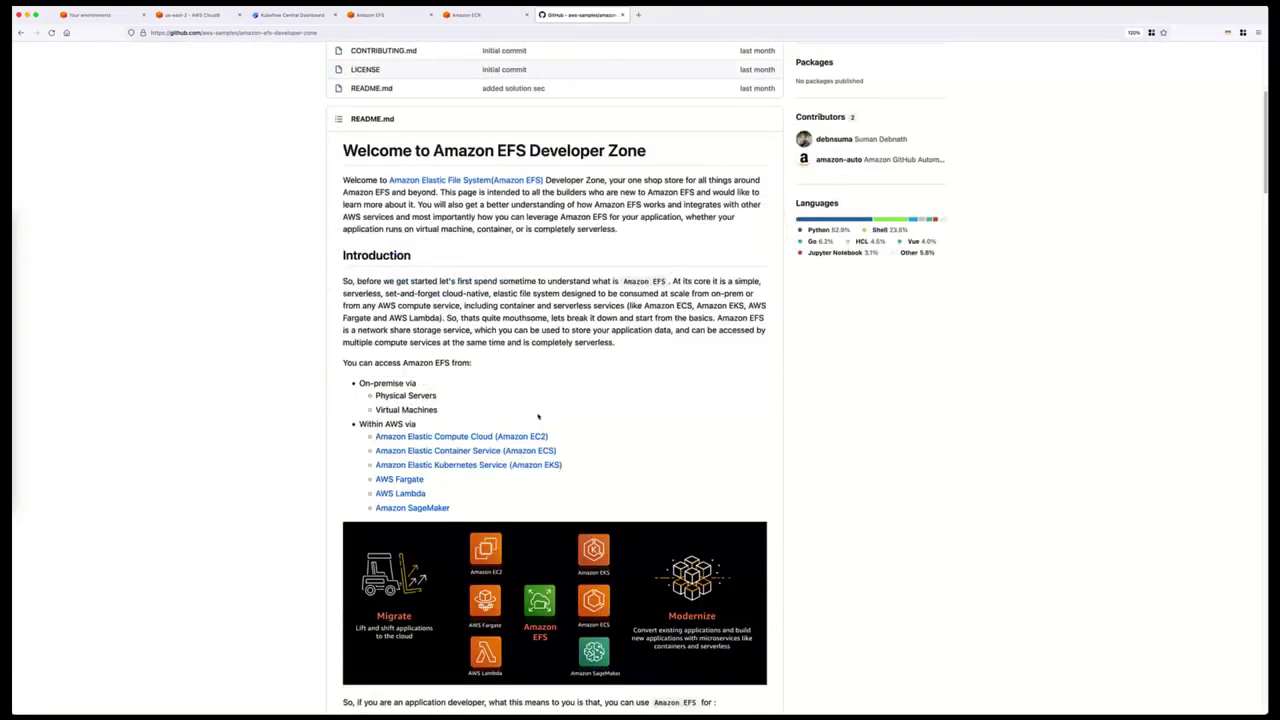
scroll(552, 397, "down", 3)
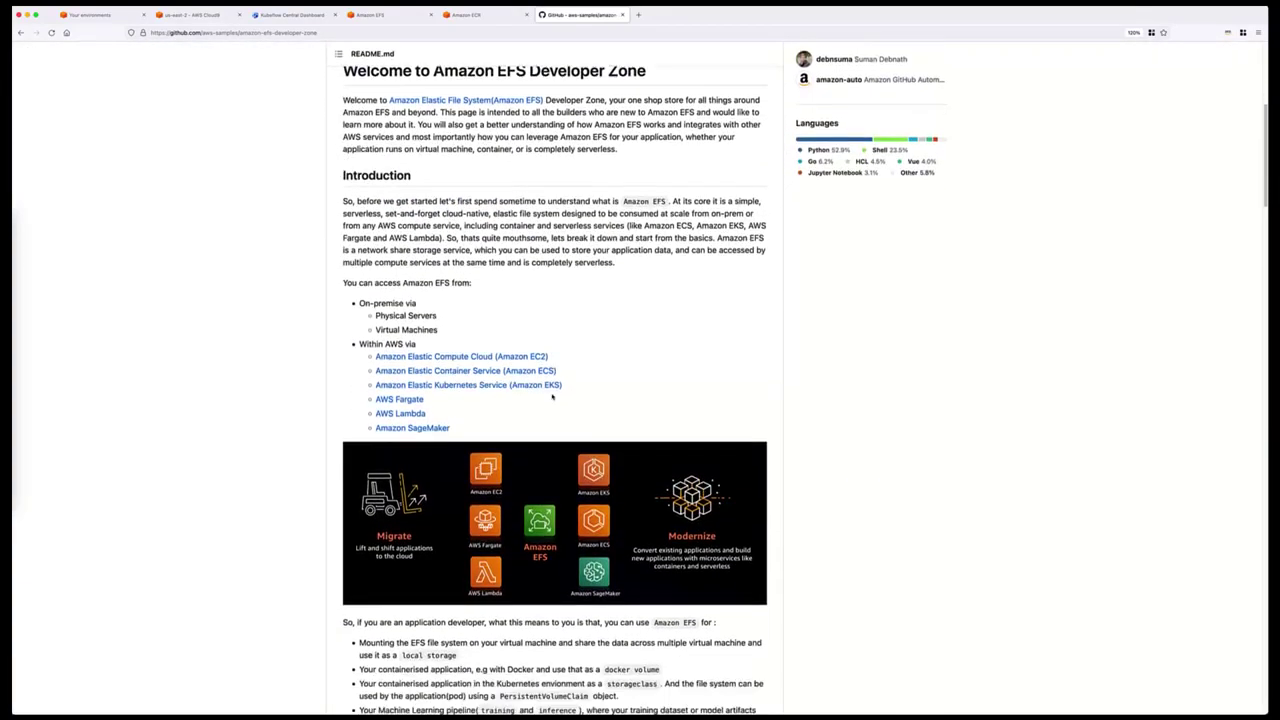
scroll(552, 397, "down", 10)
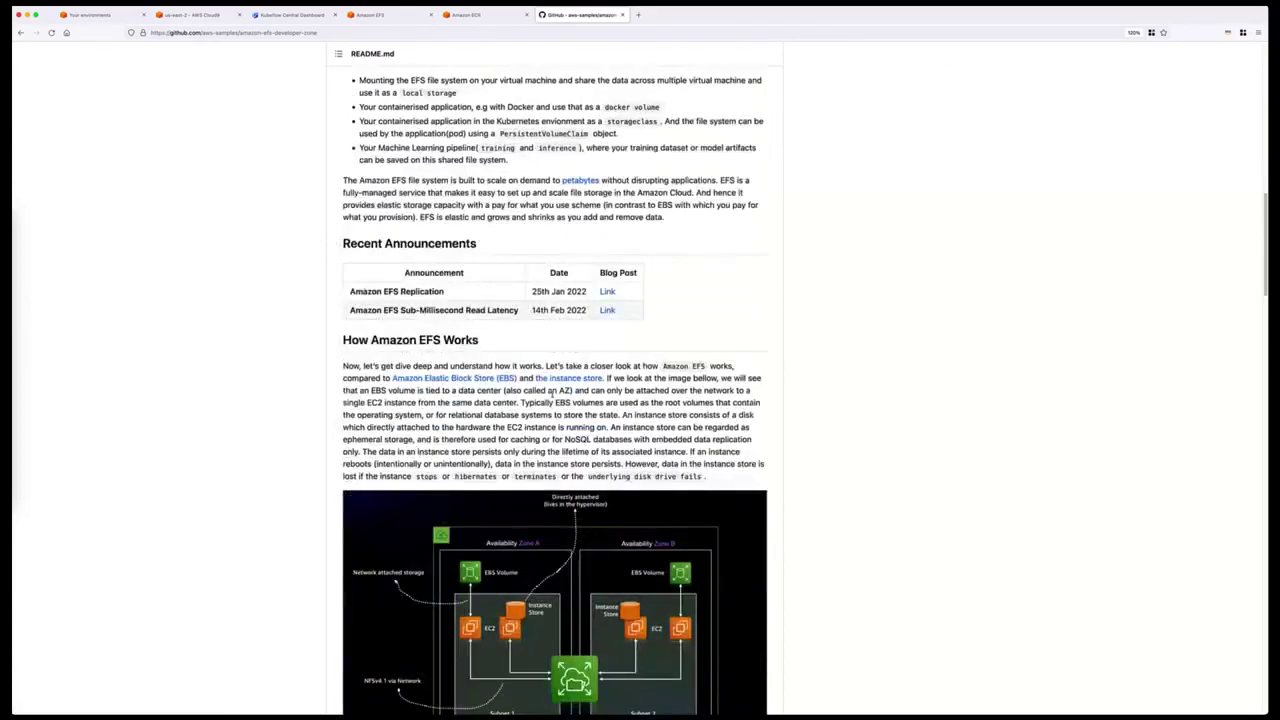
scroll(552, 395, "down", 8)
scroll(552, 397, "down", 20)
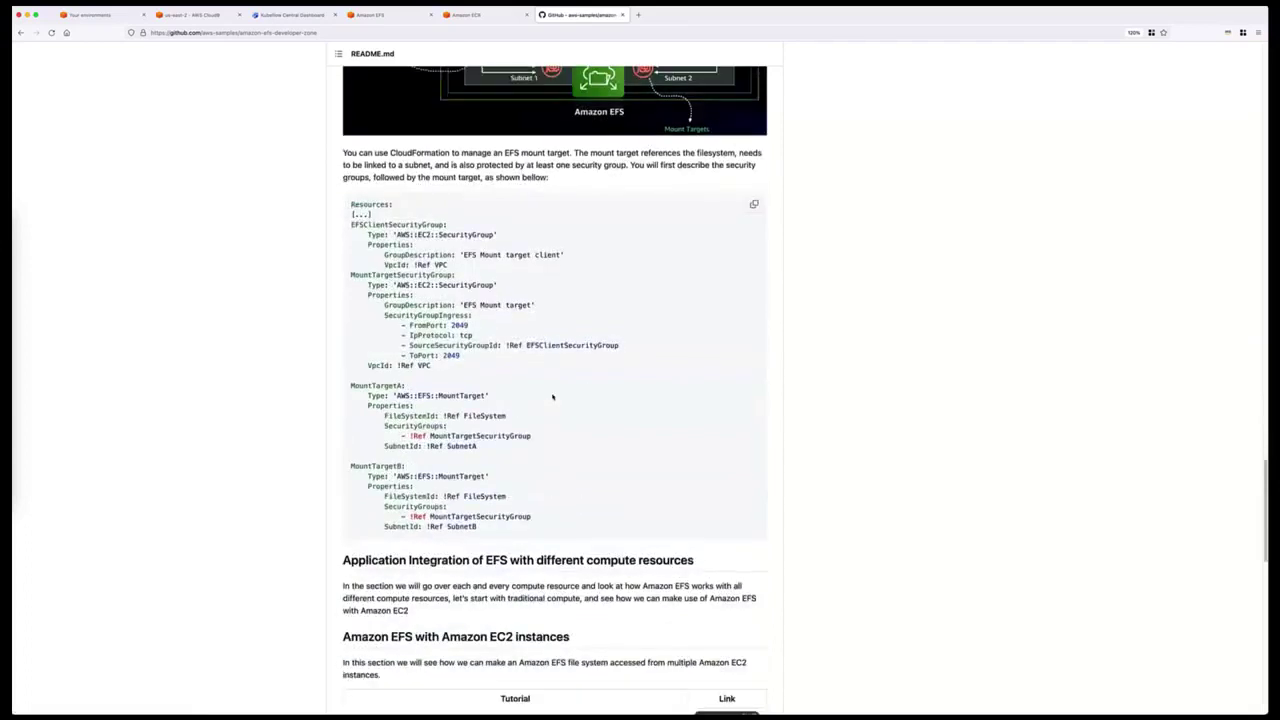
scroll(552, 397, "down", 10)
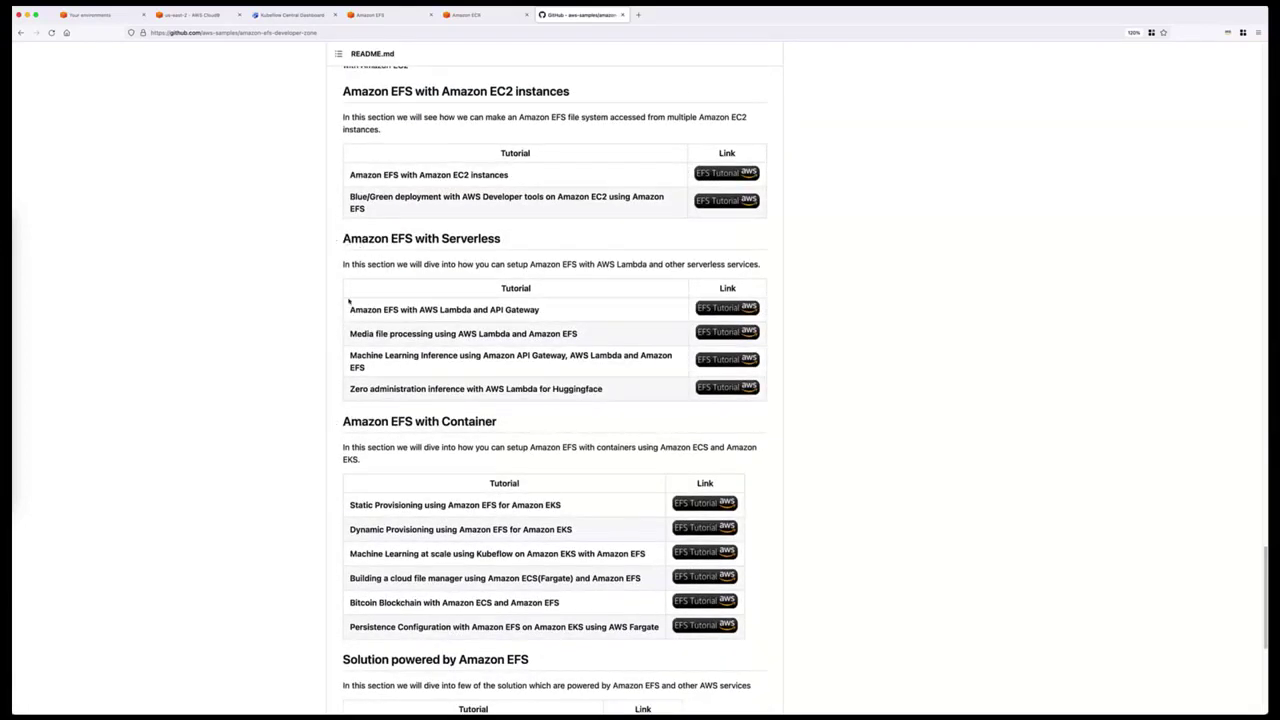
left_click_drag(340, 421, 502, 424)
left_click_drag(350, 555, 646, 555)
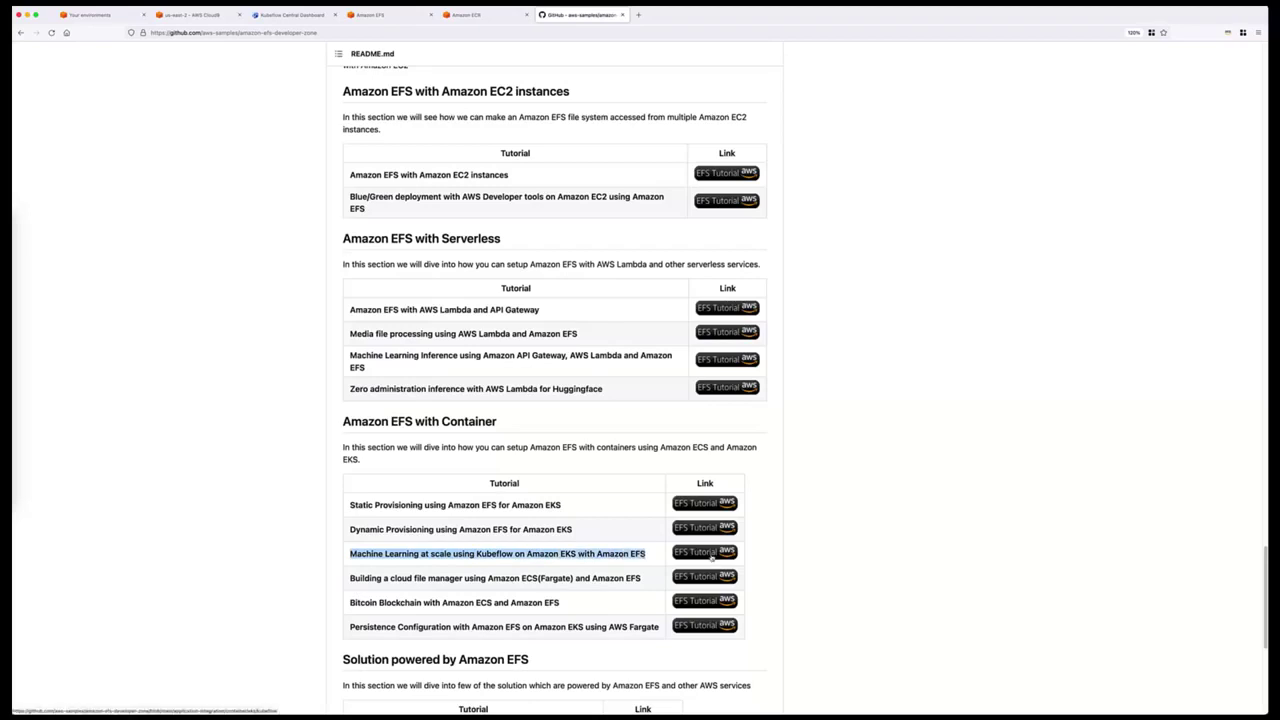